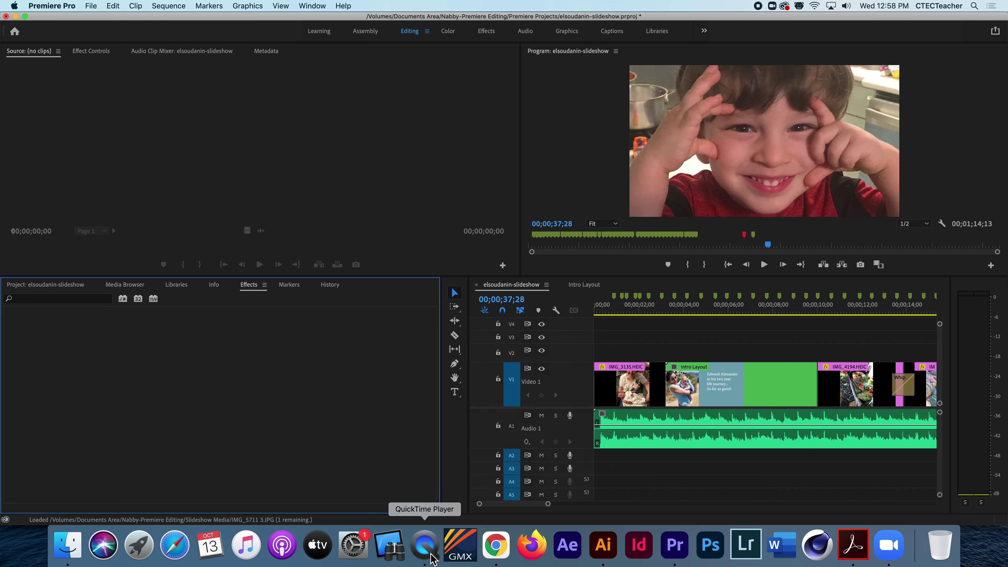
Switch to Chrome, widen the browser window and open canvas.abcadultschool.edu in a new tab.
click(495, 546)
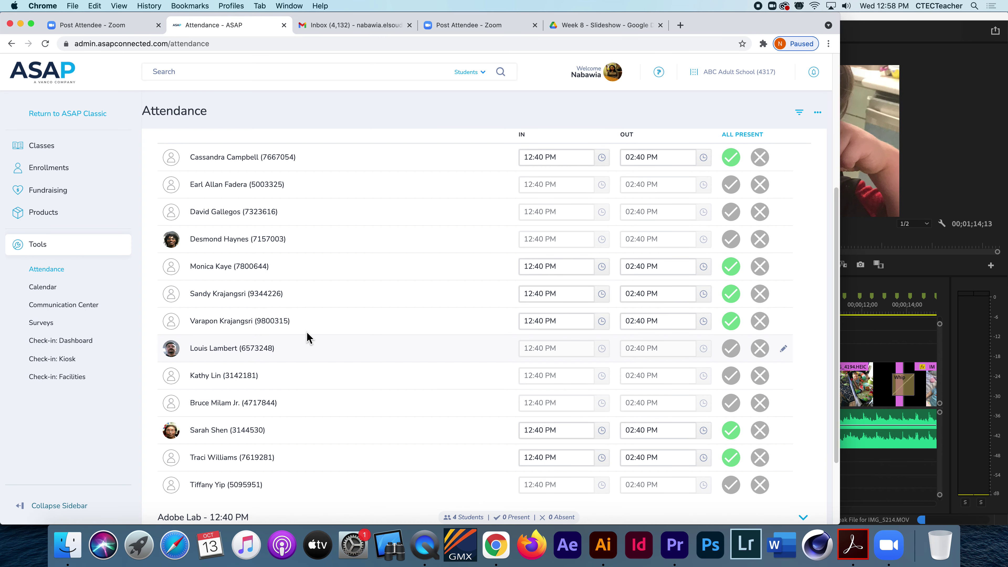
click(681, 25)
mouse_move(799, 24)
mouse_down()
mouse_move(931, 37)
mouse_move(807, 24)
mouse_up()
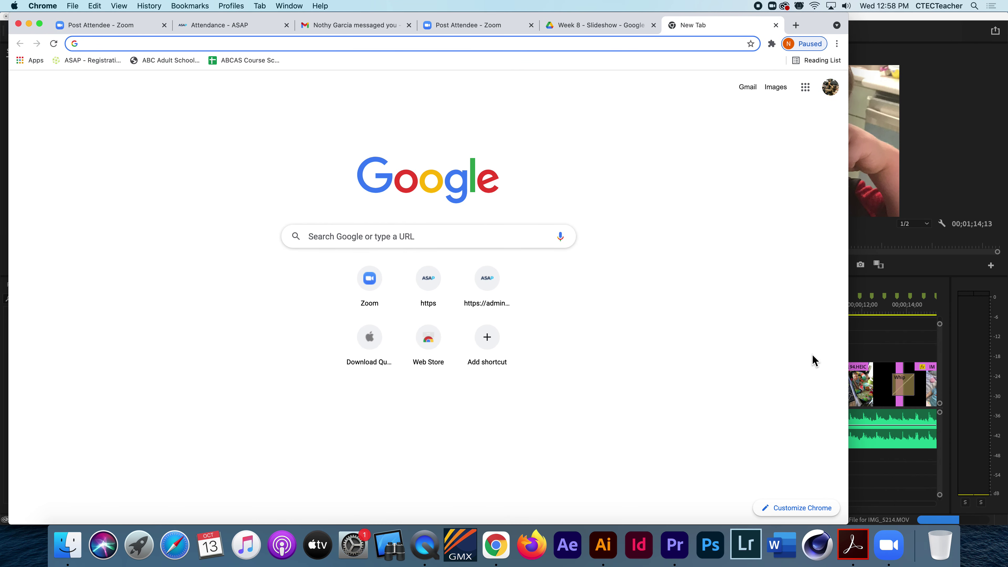
drag(851, 511, 993, 523)
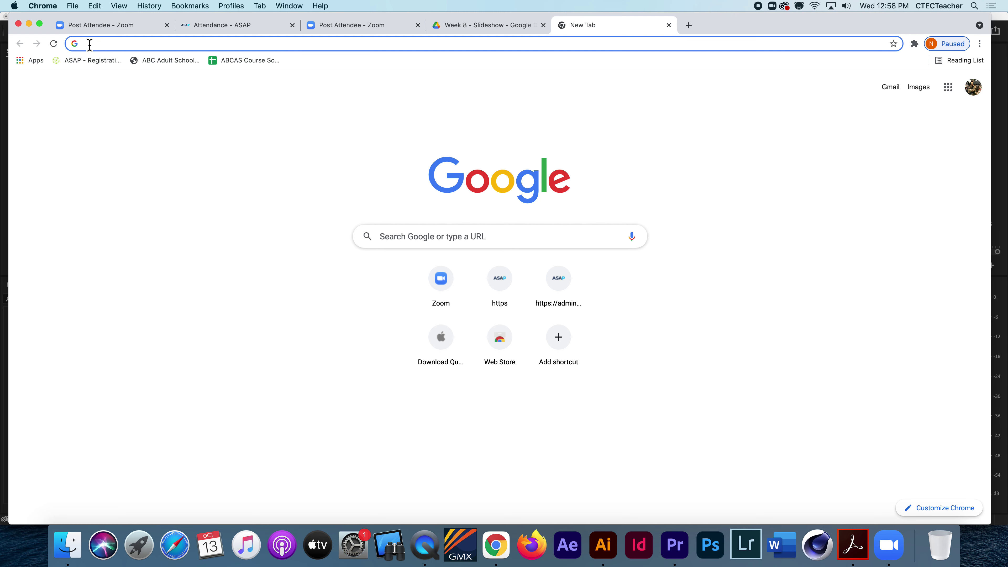
text(canvas.abcadultschool.edu)
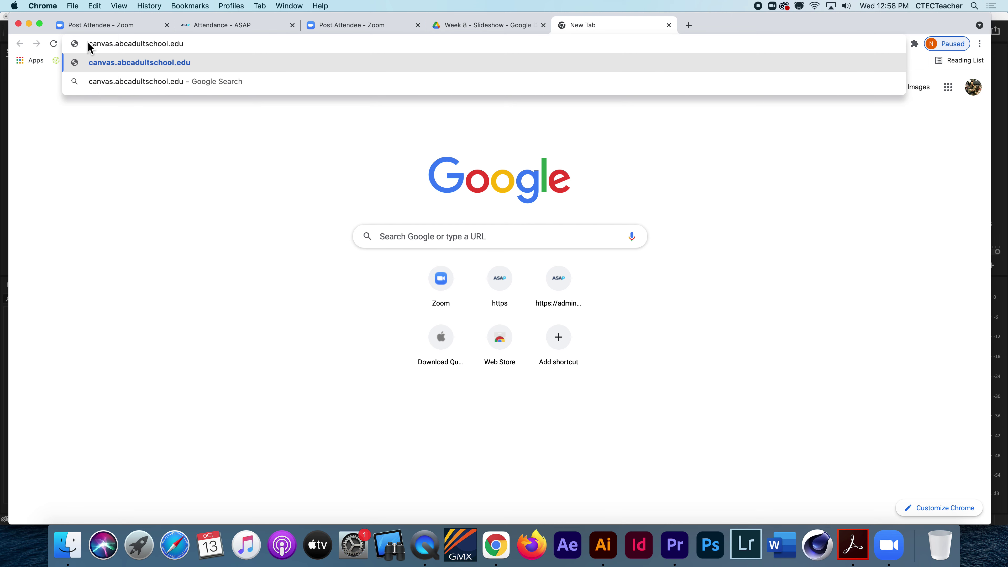
key(Return)
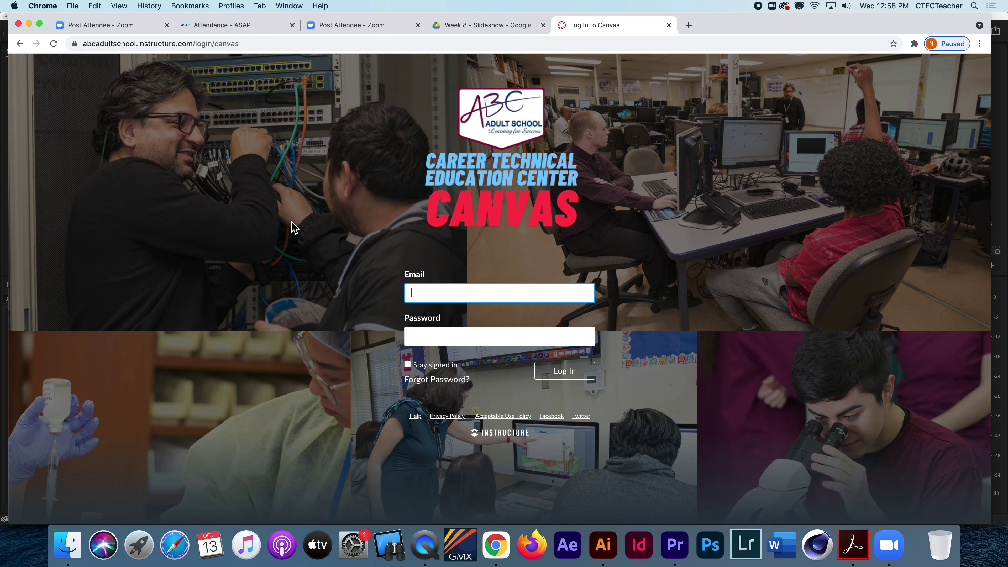
Log in to Canvas with the teacher's account email and password.
text(N)
click(412, 316)
click(420, 338)
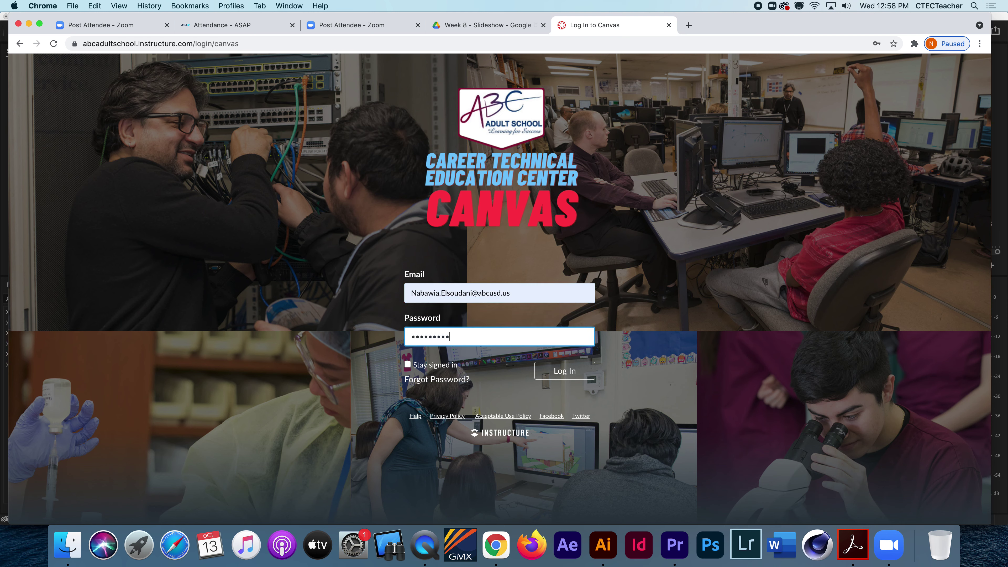
click(568, 373)
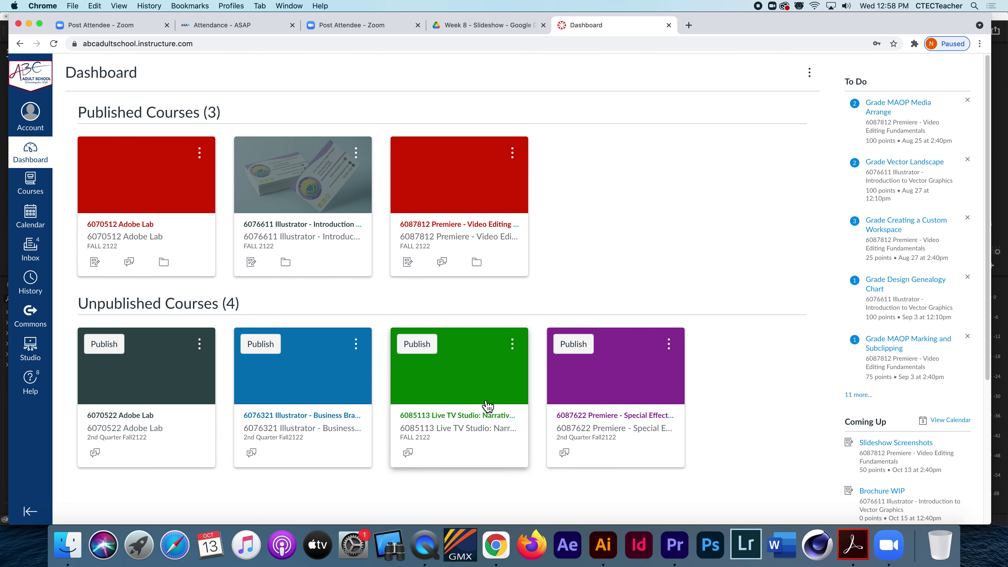
Open the Slideshow Screenshots assignment in the 6087812 Premiere - Video Editing Fundamentals course.
click(446, 228)
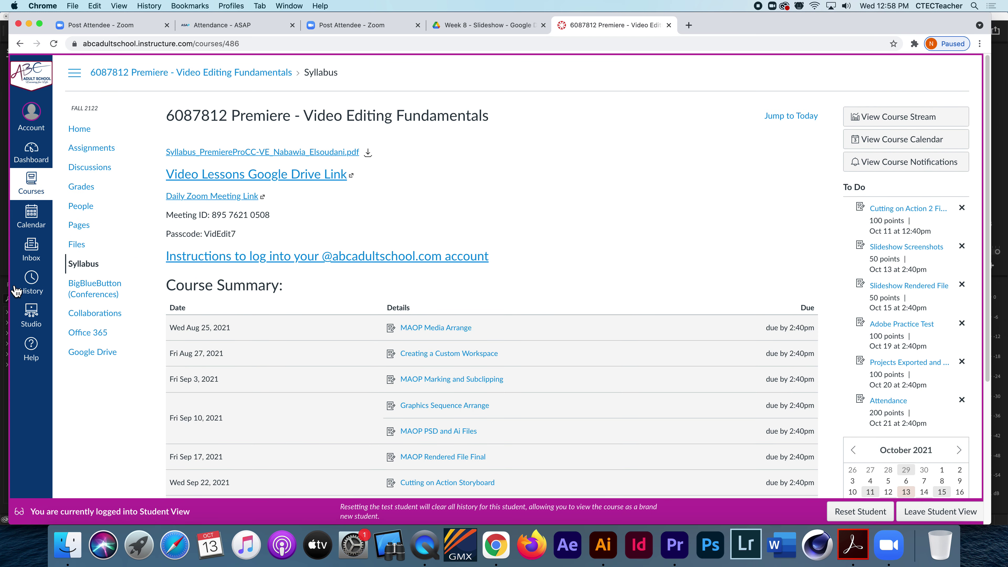
click(91, 149)
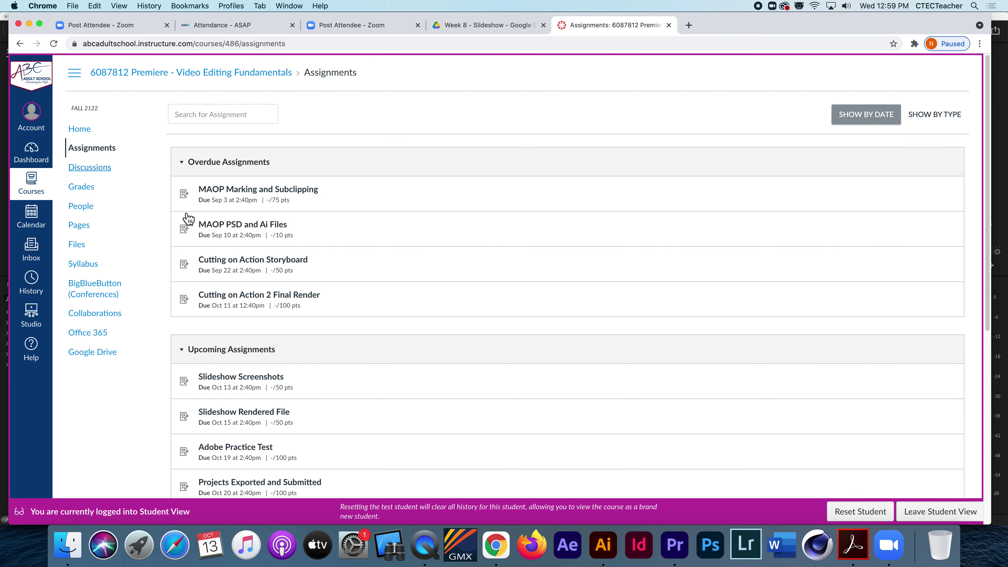
scroll(282, 349, down, 1)
scroll(281, 349, down, 2)
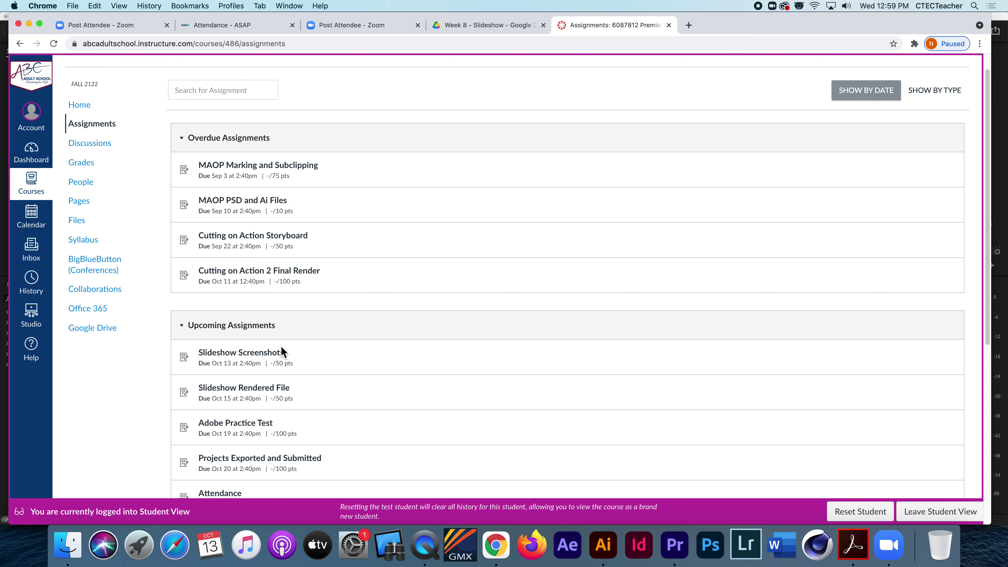
scroll(307, 366, down, 1)
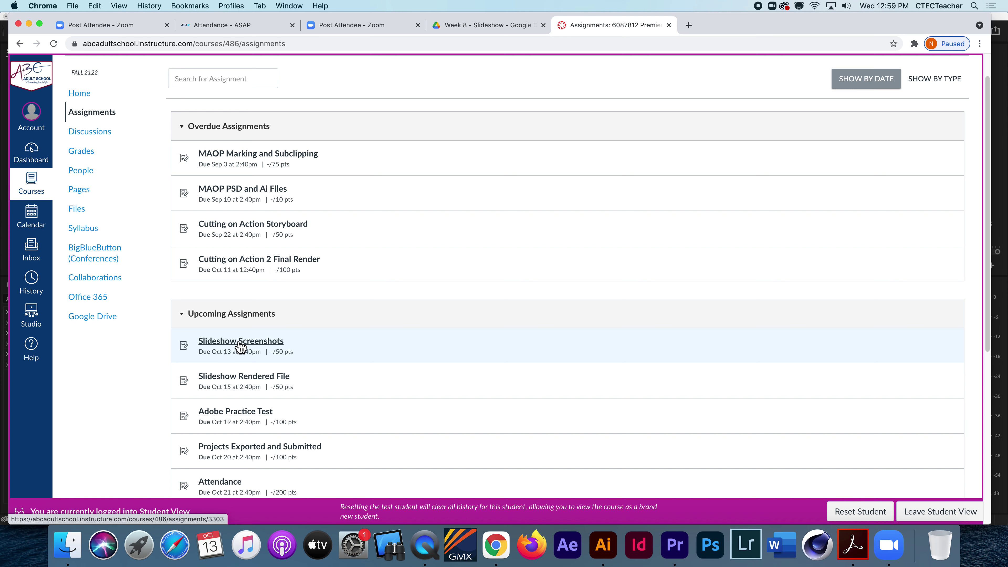
click(218, 341)
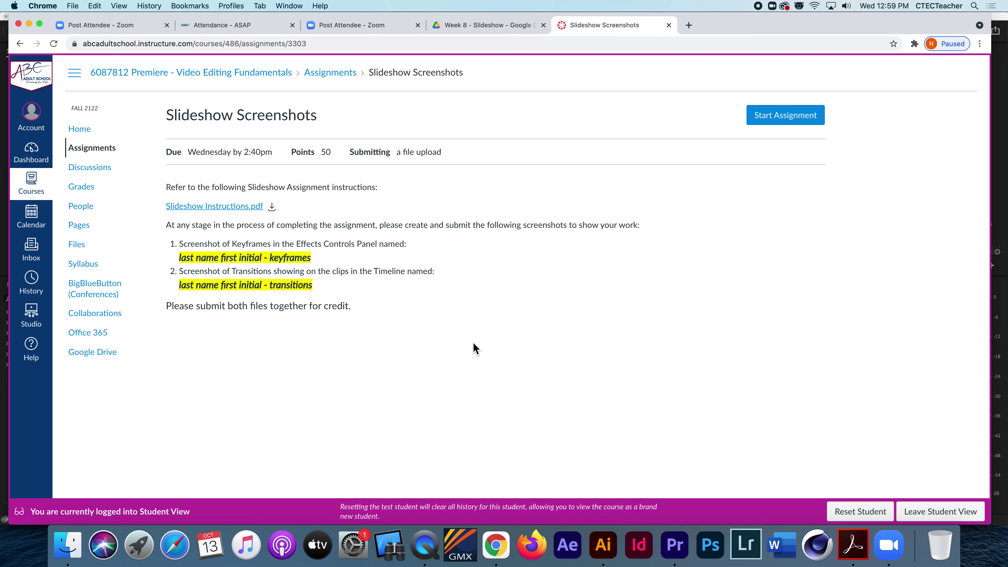
Switch to Premiere Pro and scrub the elsoudanin-slideshow sequence to about 00;00;10;24.
click(680, 558)
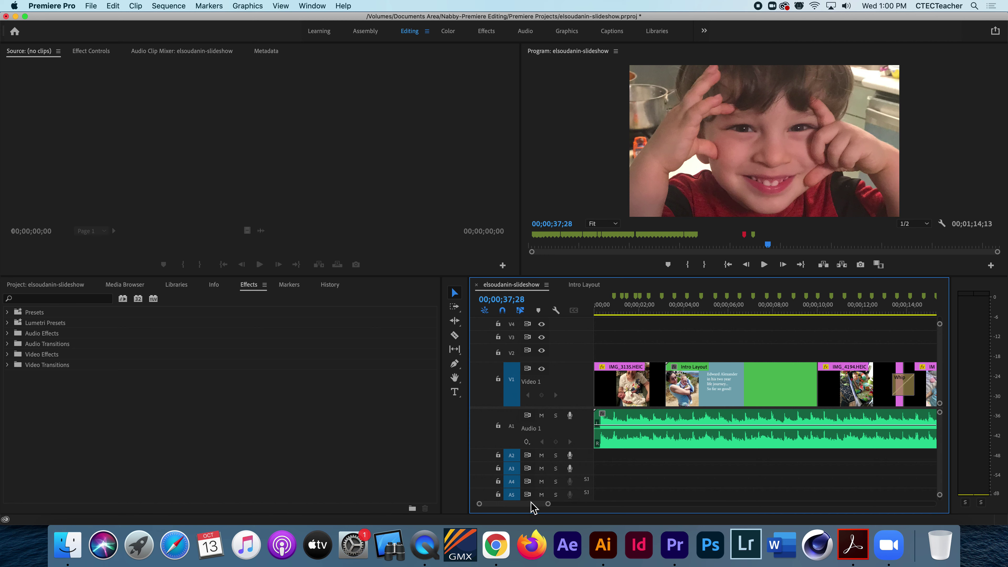
scroll(534, 510, right, 5)
scroll(533, 508, left, 5)
click(620, 313)
drag(620, 314, 838, 348)
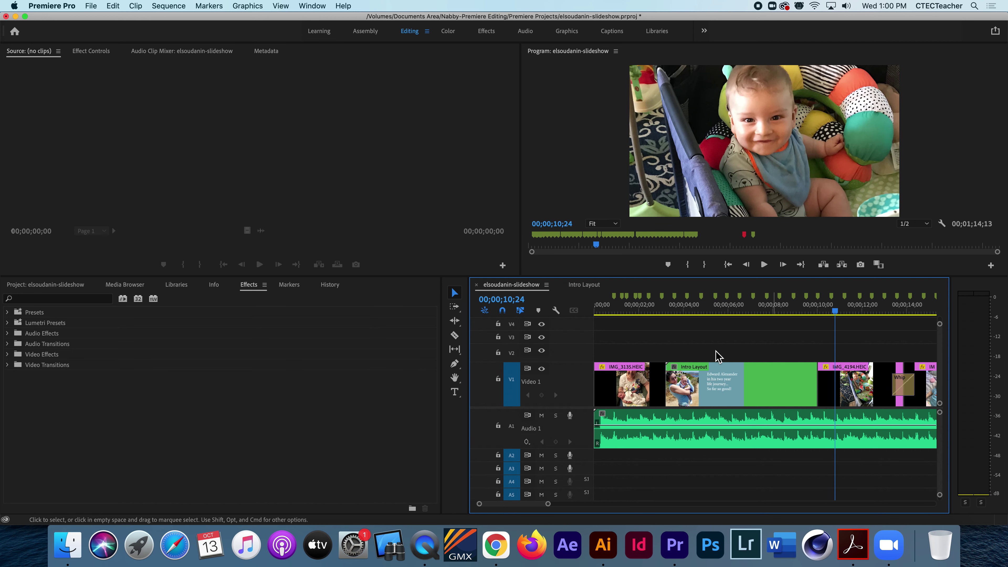
Play back the first photo clip, IMG_3135.HEIC, from about one second in to preview its animation.
drag(549, 503, 564, 503)
click(614, 314)
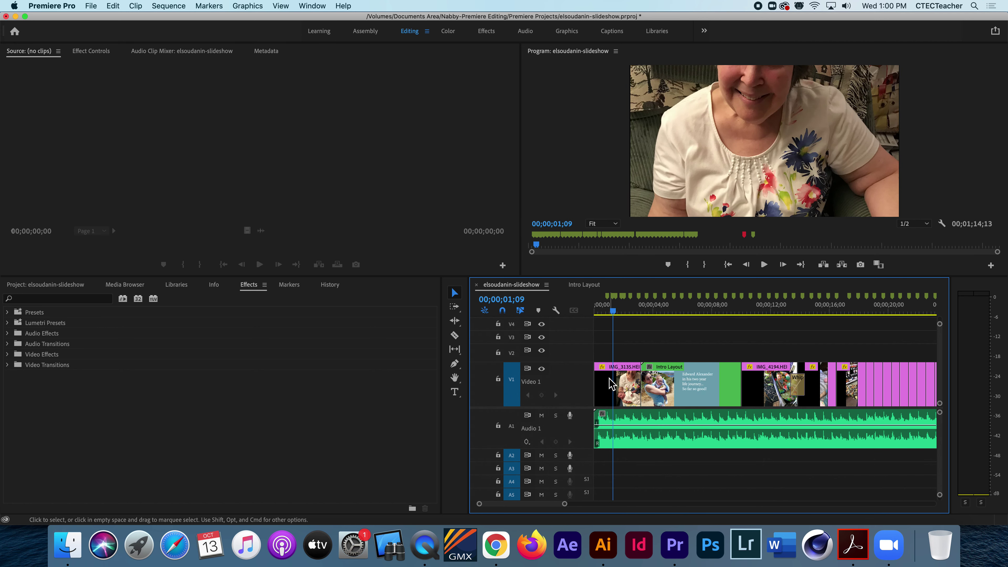
key(space)
key(space)
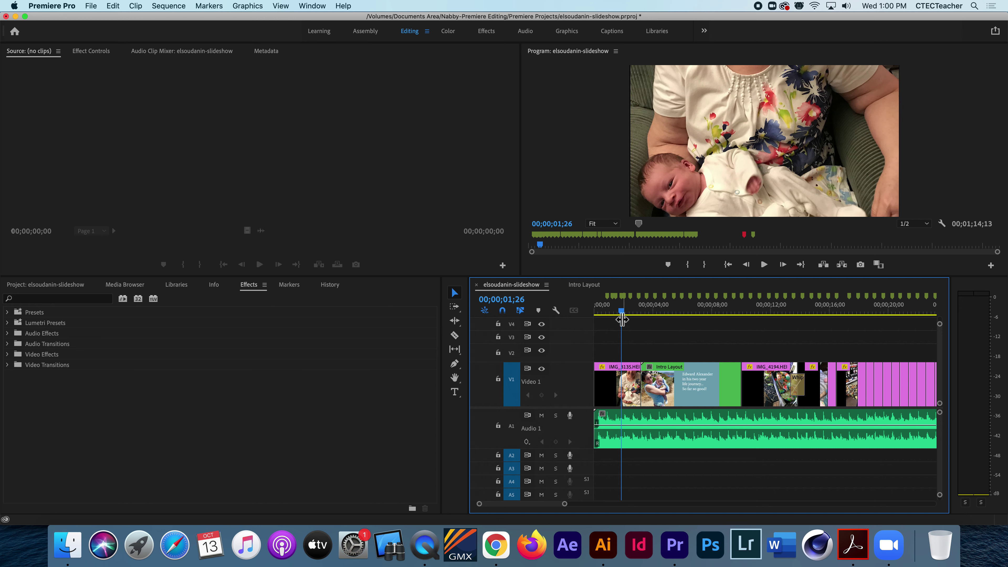
click(608, 312)
drag(609, 314, 611, 313)
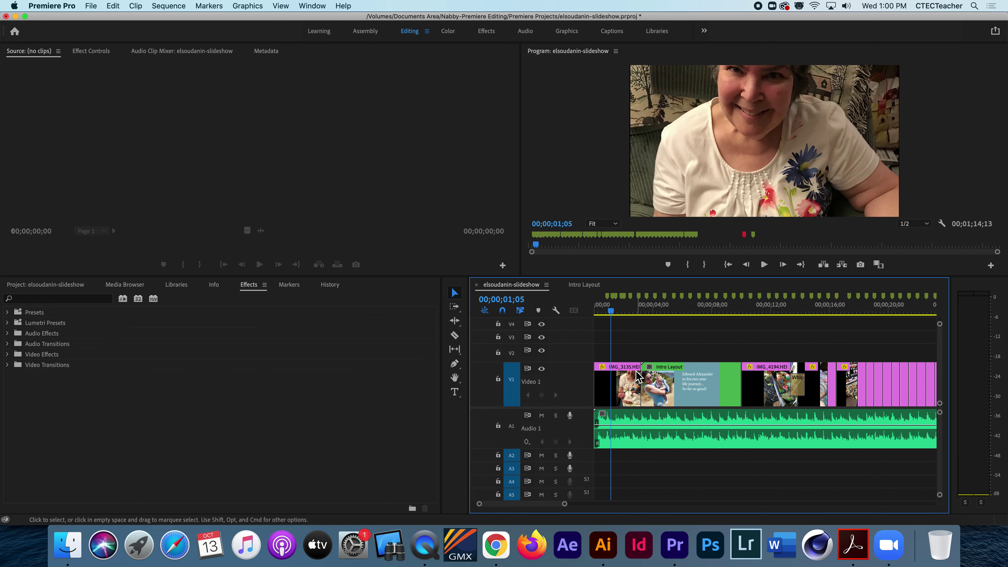
key(space)
key(space)
Select the IMG_3135.HEIC clip and show its Motion and Opacity effect properties with their keyframes.
click(611, 386)
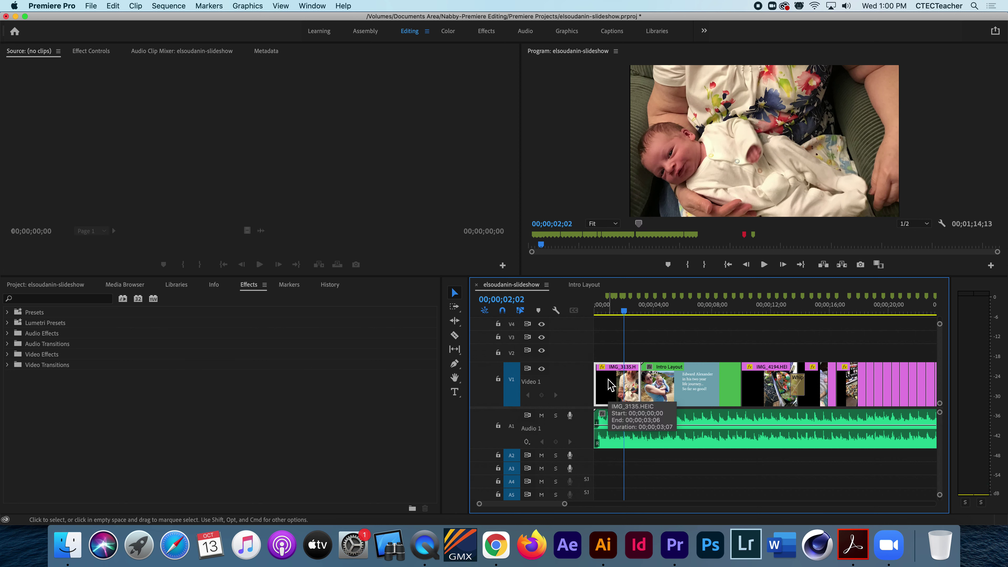
click(87, 52)
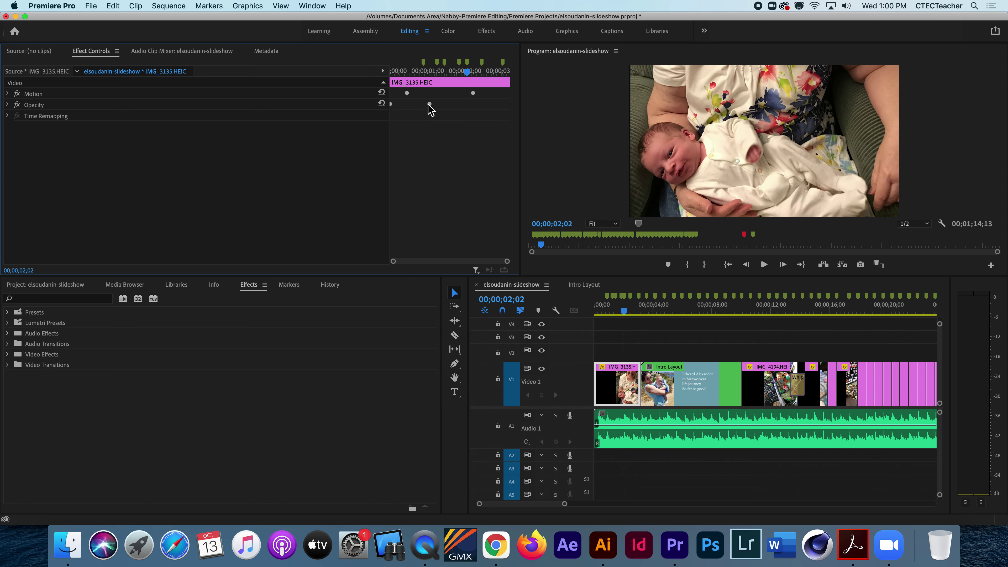
click(7, 93)
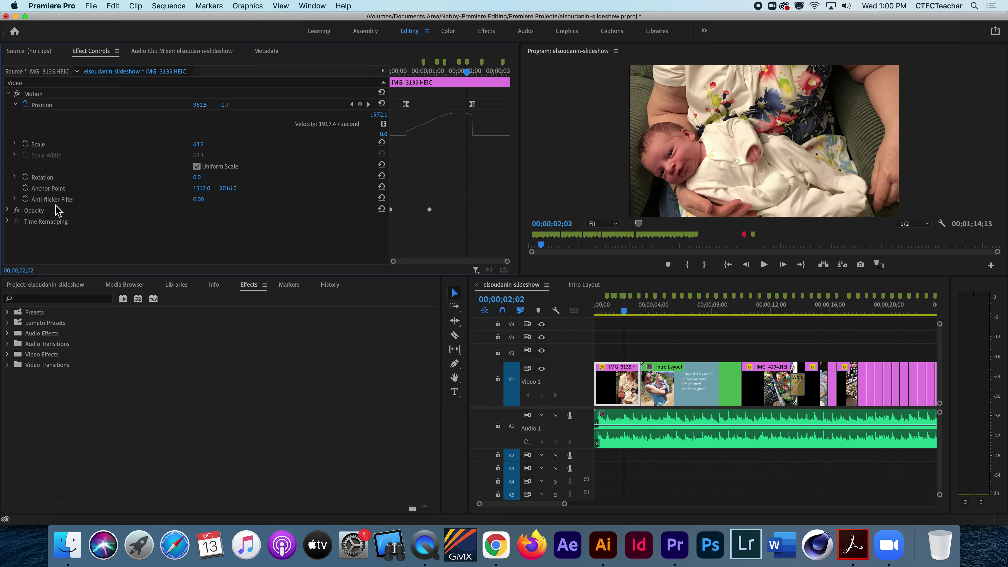
click(7, 210)
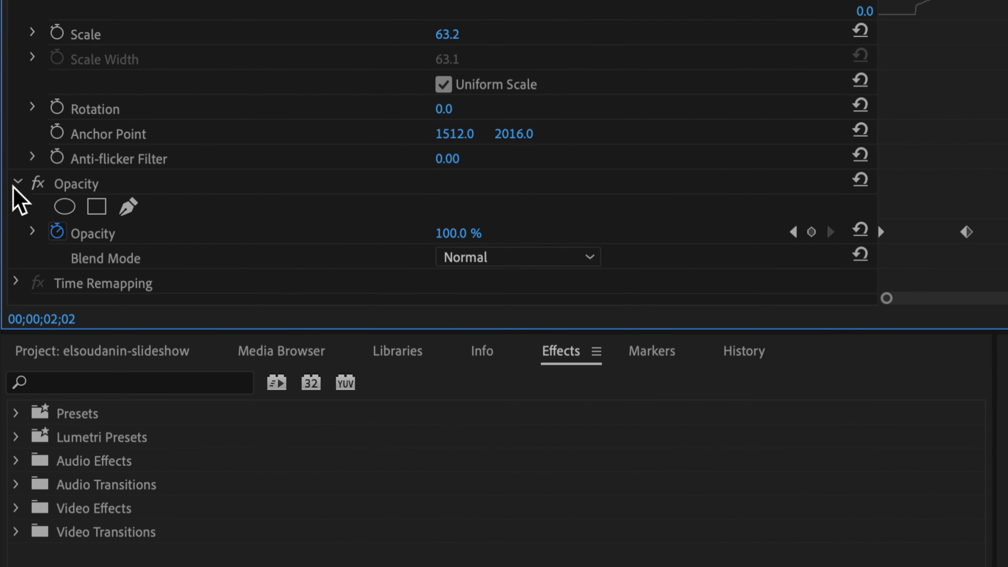
click(7, 210)
click(16, 183)
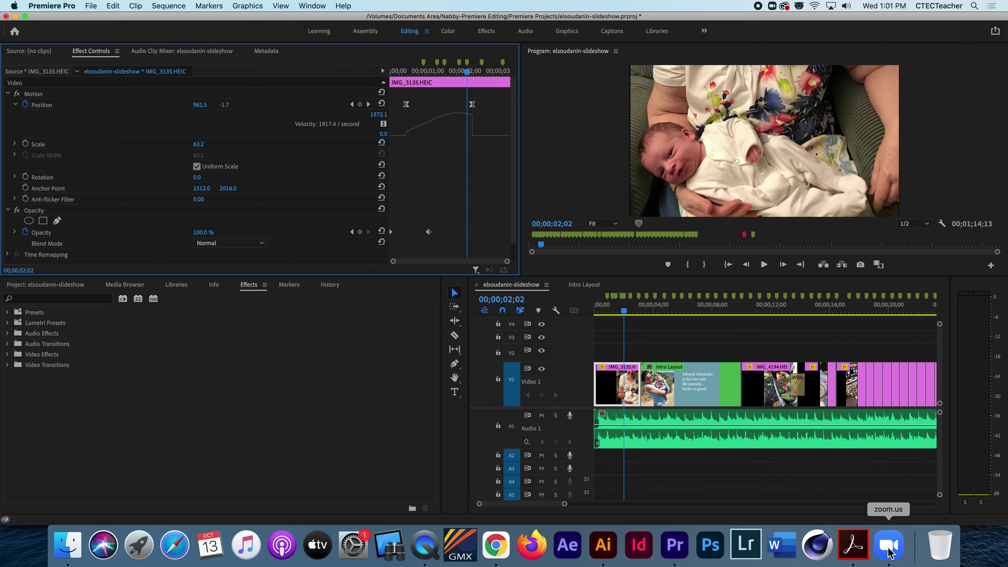
Switch to Zoom, check the meeting chat and share Desktop 1 with the participants.
click(881, 556)
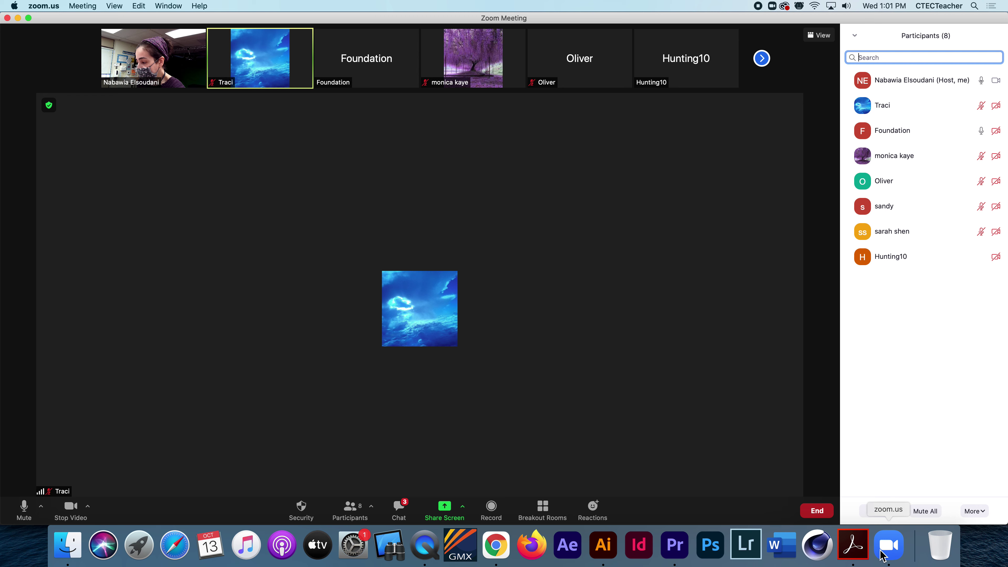
click(399, 510)
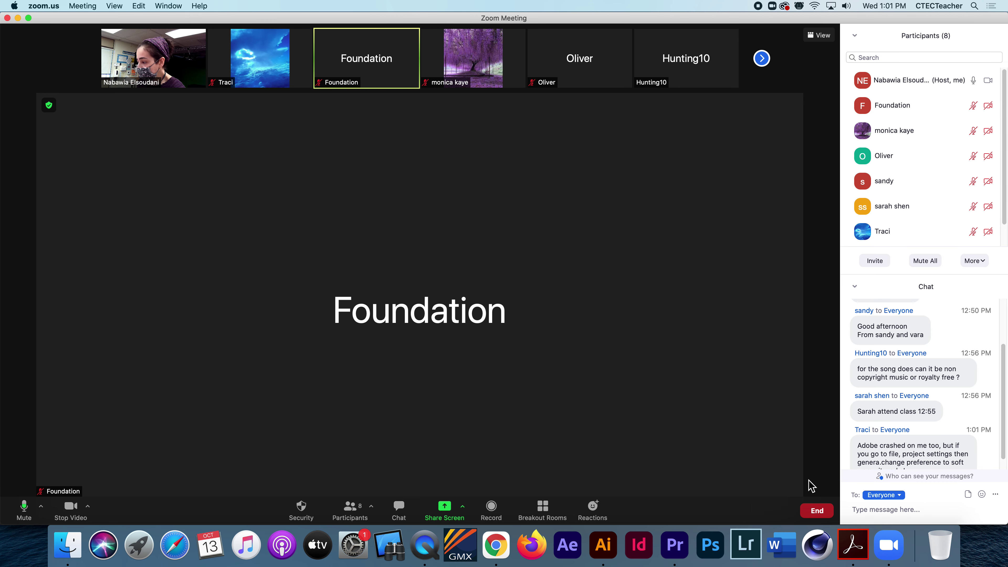
scroll(1001, 441, down, 1)
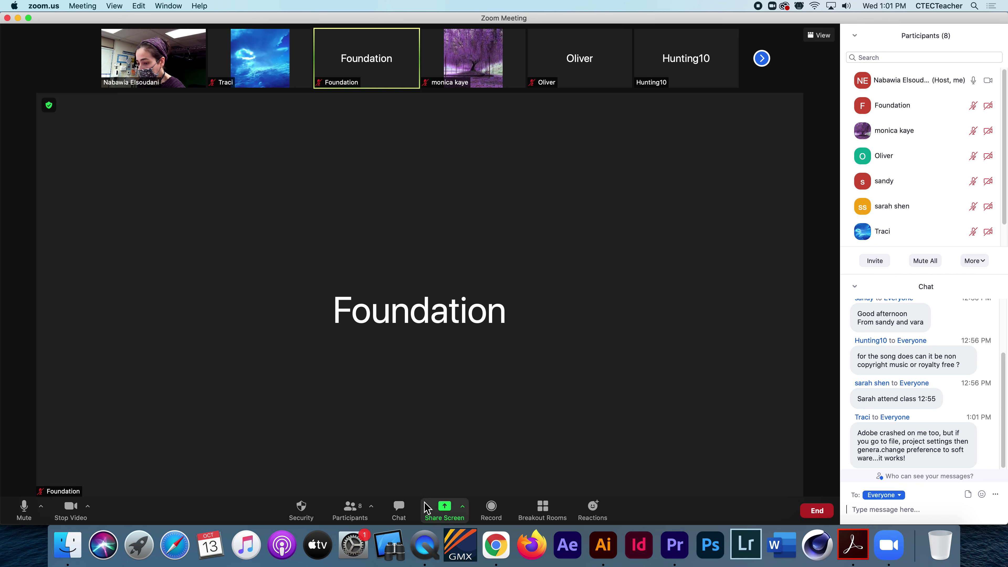
click(443, 511)
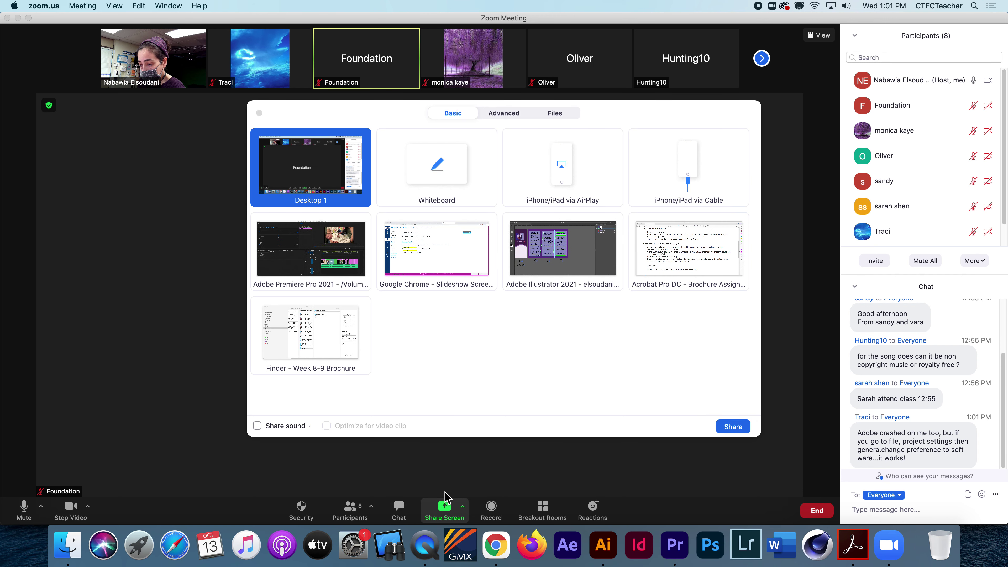
click(733, 431)
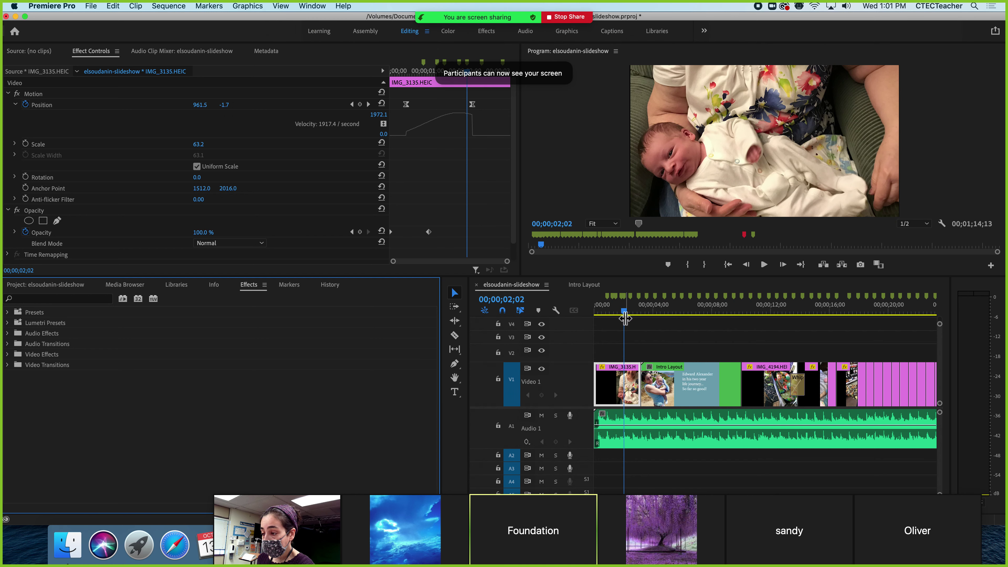
Move the playhead back to 00;00;01;06 in the first clip and check the meeting chat.
click(619, 312)
click(611, 313)
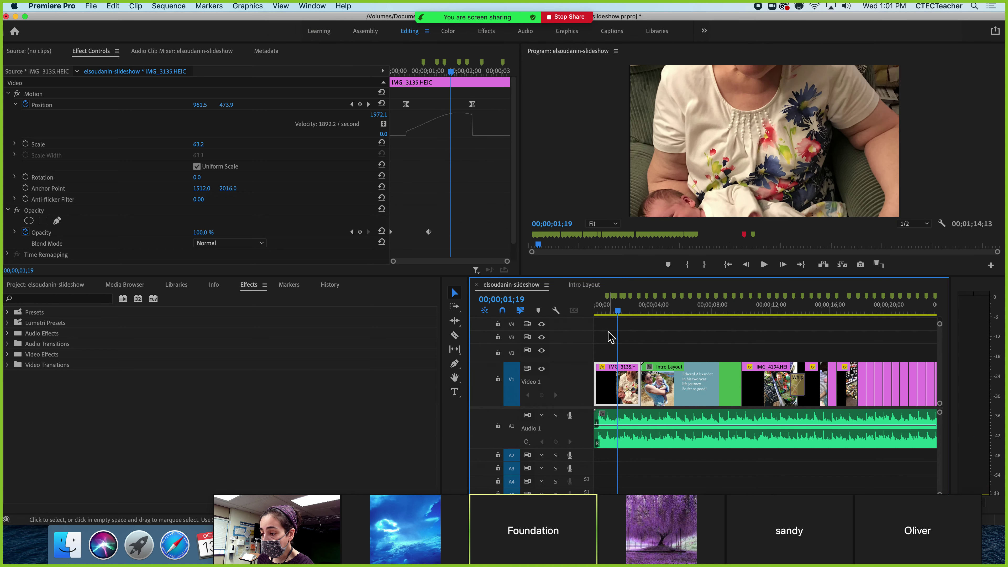
click(611, 314)
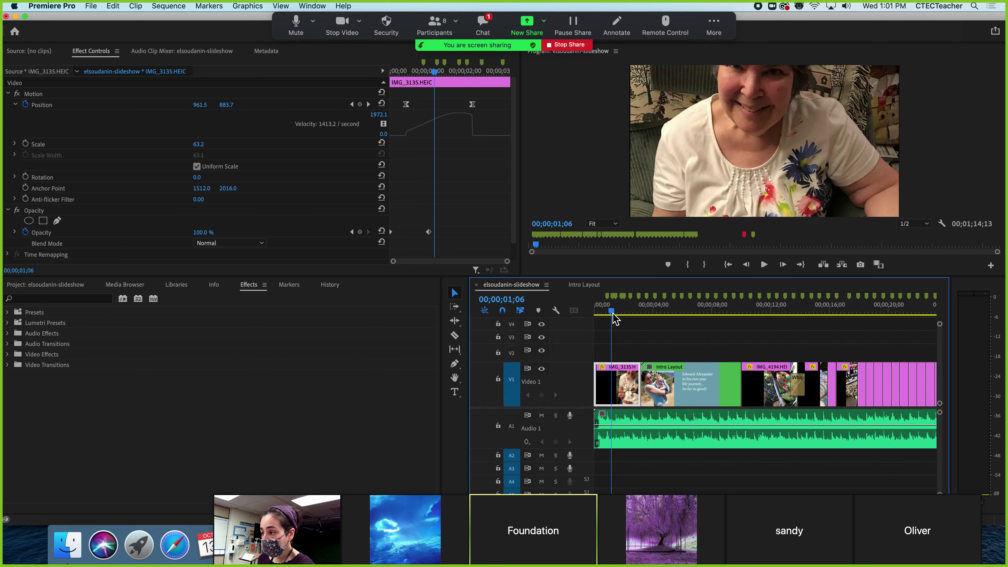
click(485, 25)
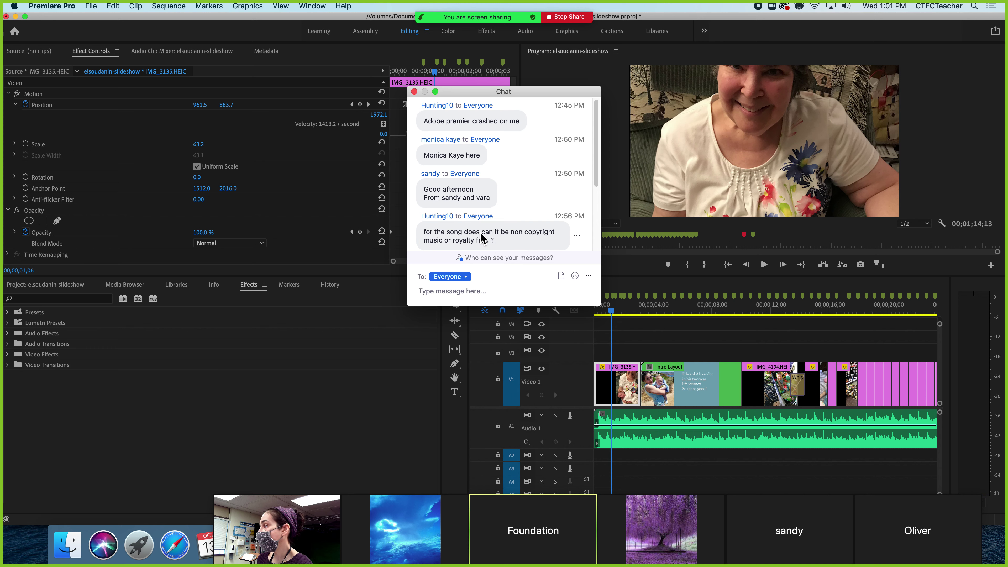
click(414, 90)
Scrub through the first clip between 00;00;00;16 and 00;00;02;01 to review its opacity fade and position animation.
mouse_move(612, 312)
mouse_down()
mouse_move(600, 311)
mouse_move(609, 313)
mouse_up()
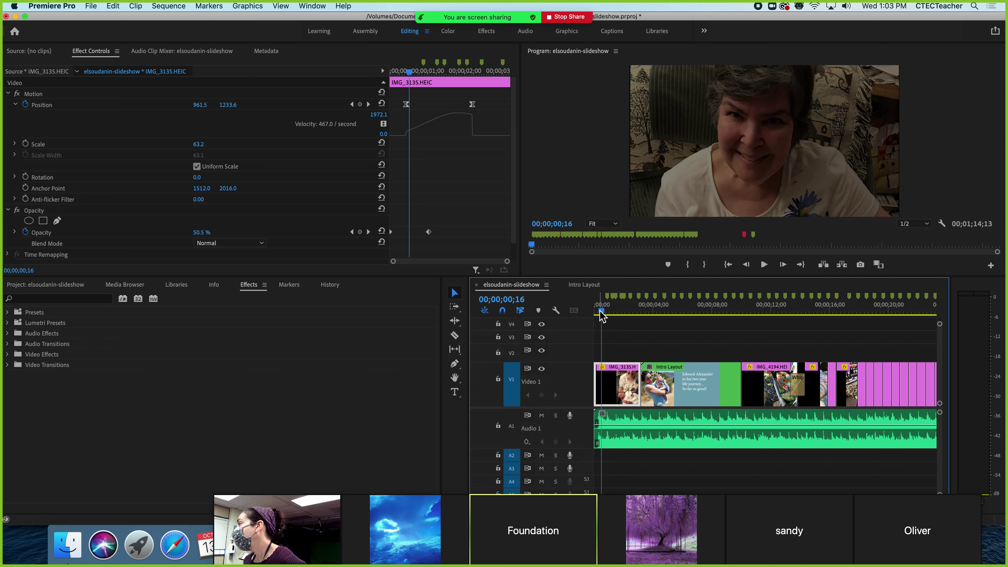
drag(600, 314, 609, 316)
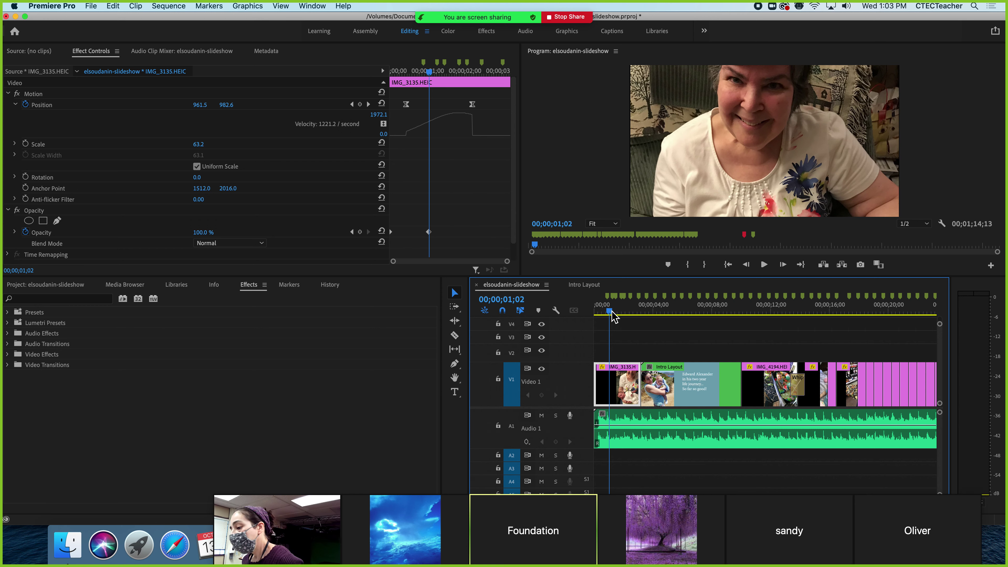
drag(612, 312, 619, 314)
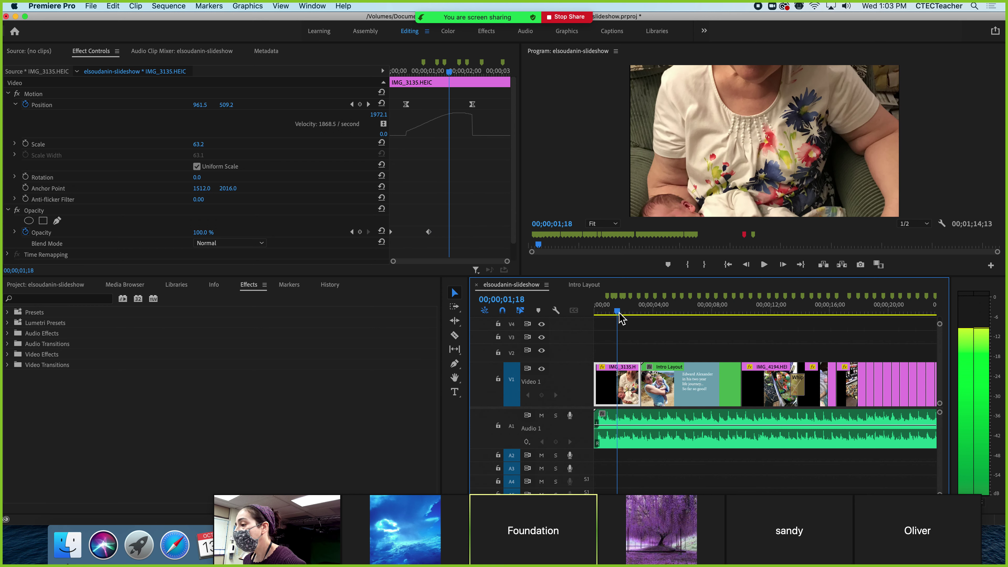
drag(619, 313, 624, 316)
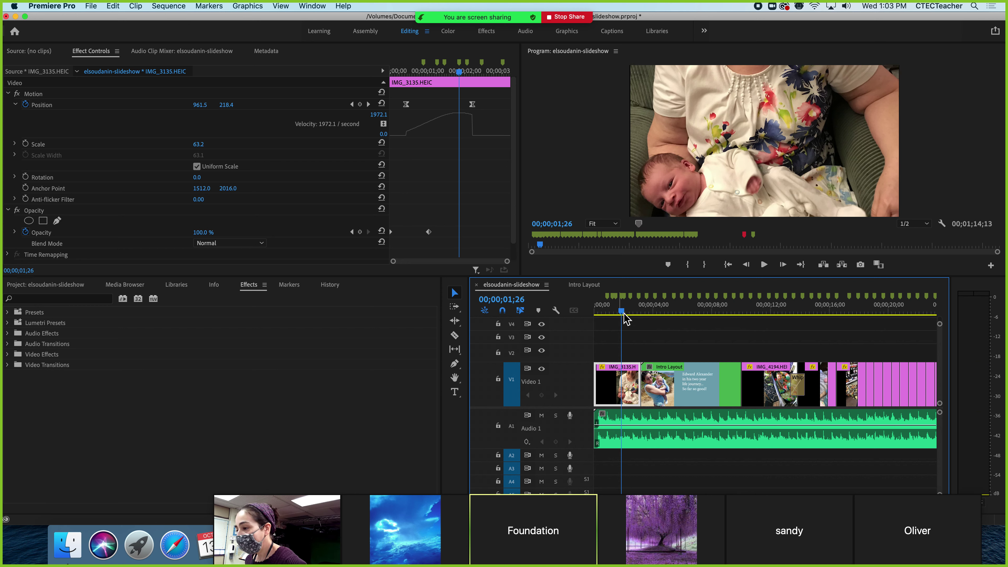
drag(623, 313, 625, 311)
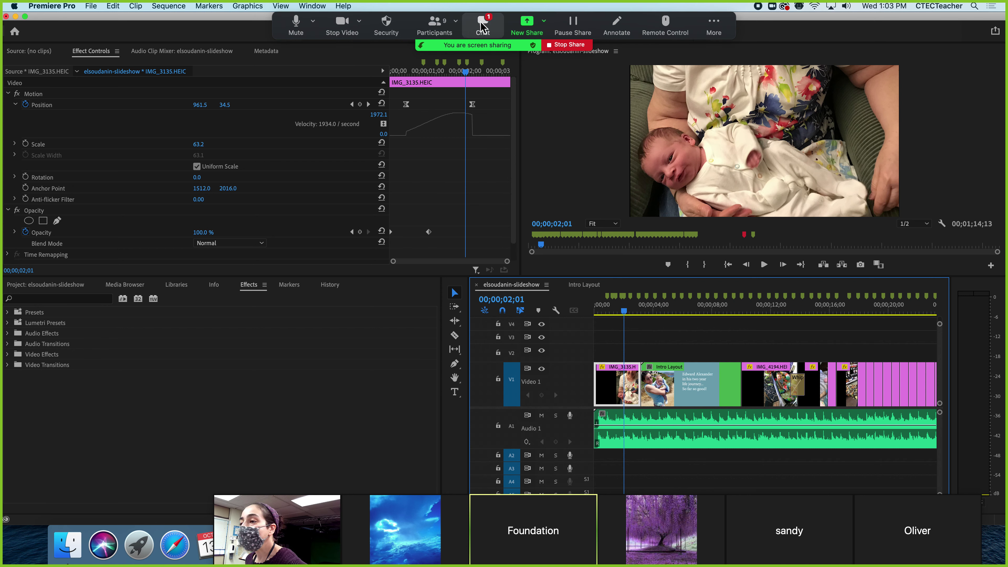
Read the newest messages in the meeting chat and close the chat window.
click(481, 27)
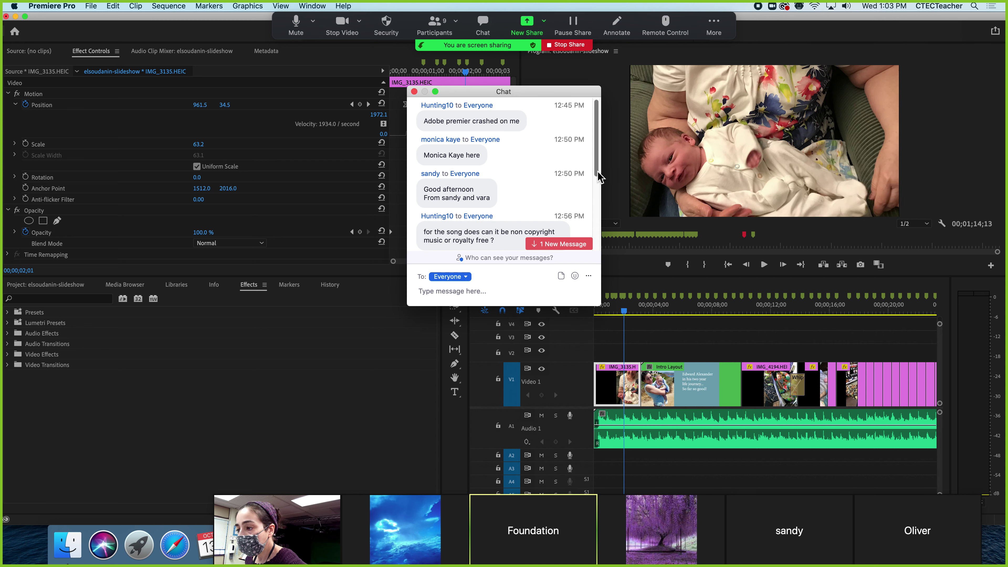
drag(600, 178, 602, 263)
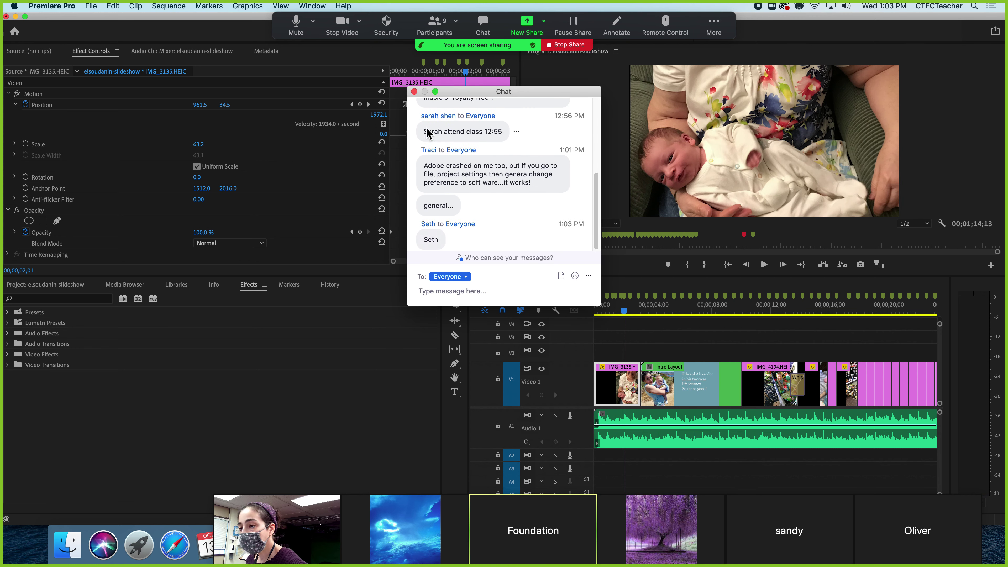
click(414, 92)
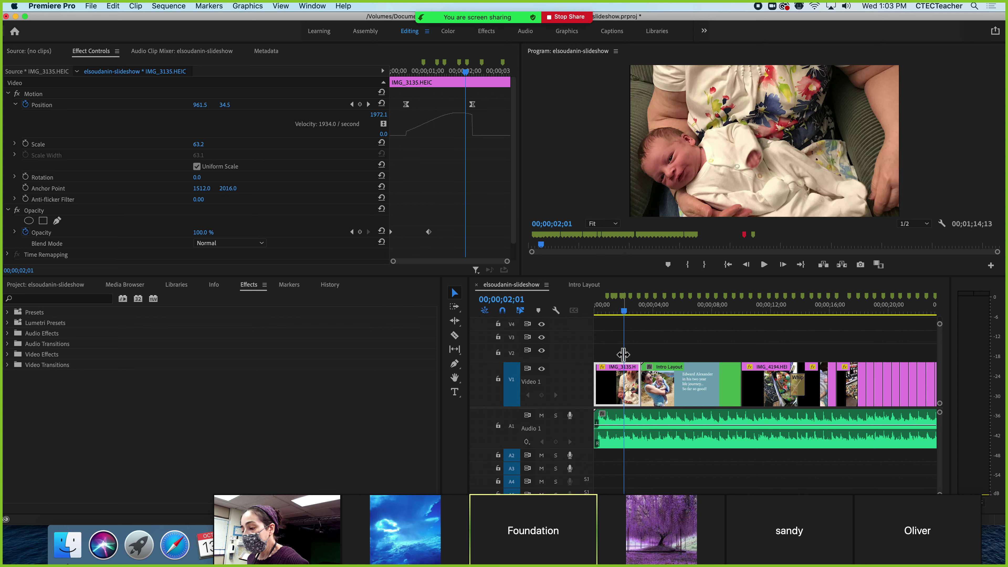
Move the playhead back through the first clip to the sequence start at 00;00;00;00.
click(619, 312)
click(611, 312)
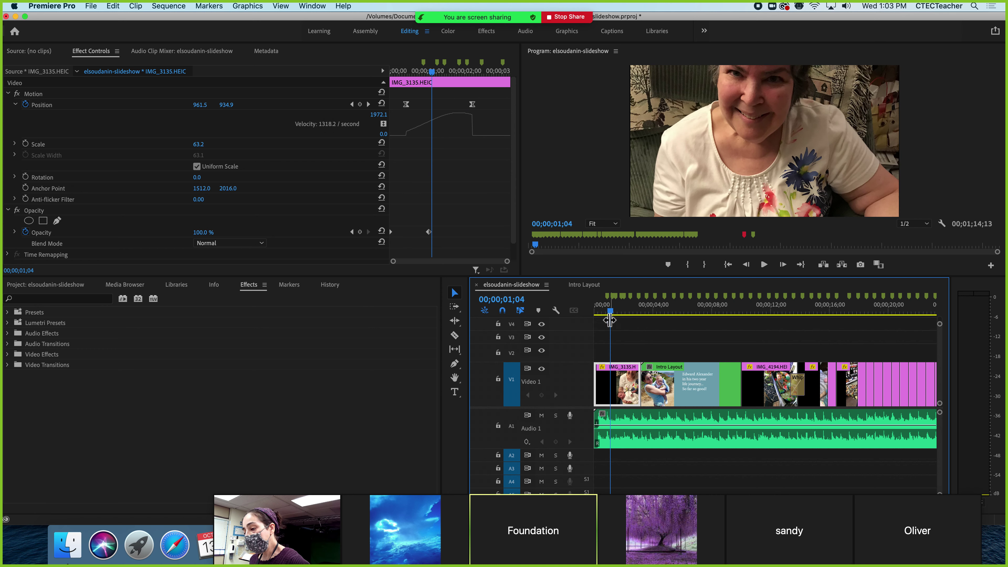
key(Home)
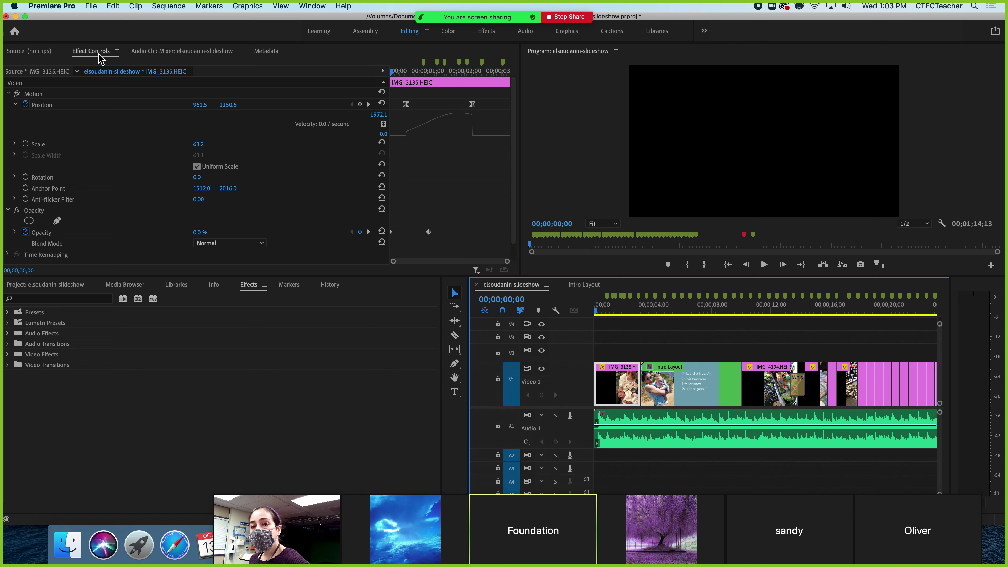
Collapse and re-expand the Motion and Opacity effects of IMG_3135.HEIC, and select its first Position keyframe.
click(8, 94)
click(7, 104)
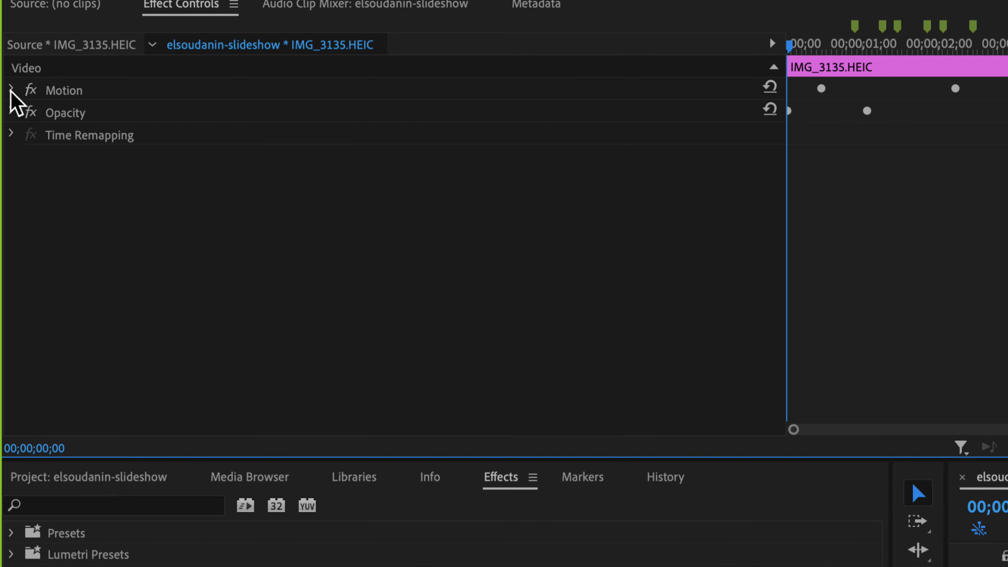
click(11, 91)
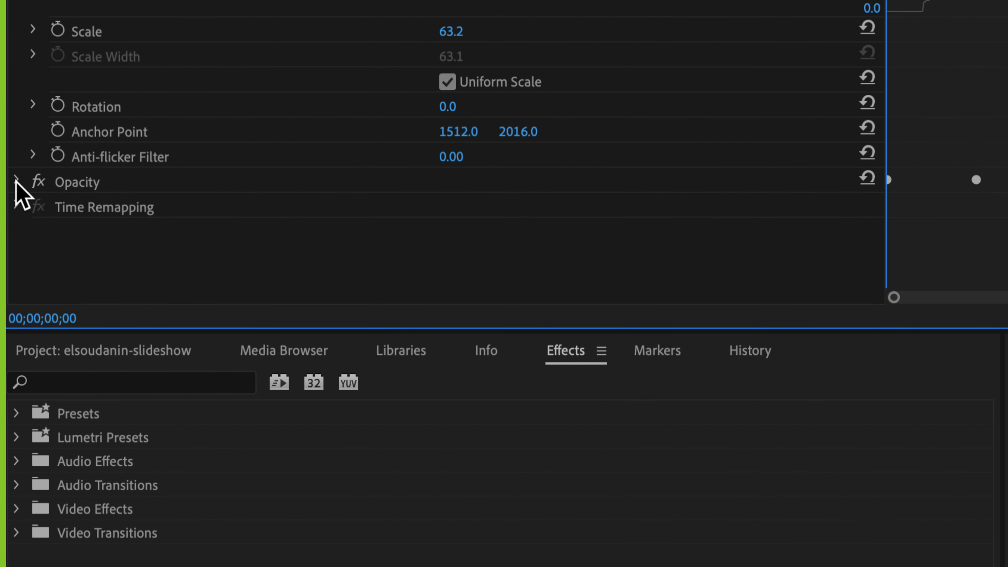
click(16, 183)
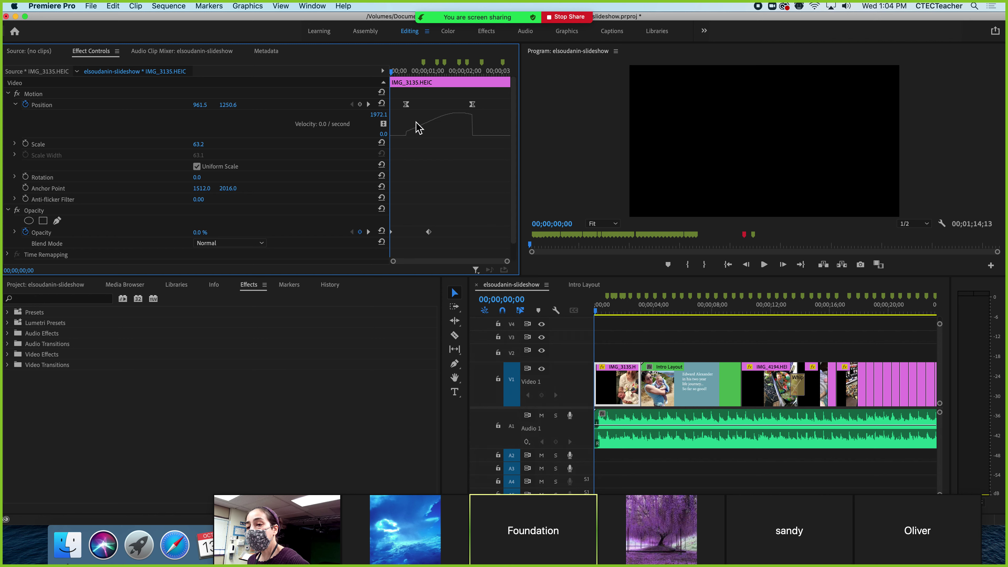
click(406, 104)
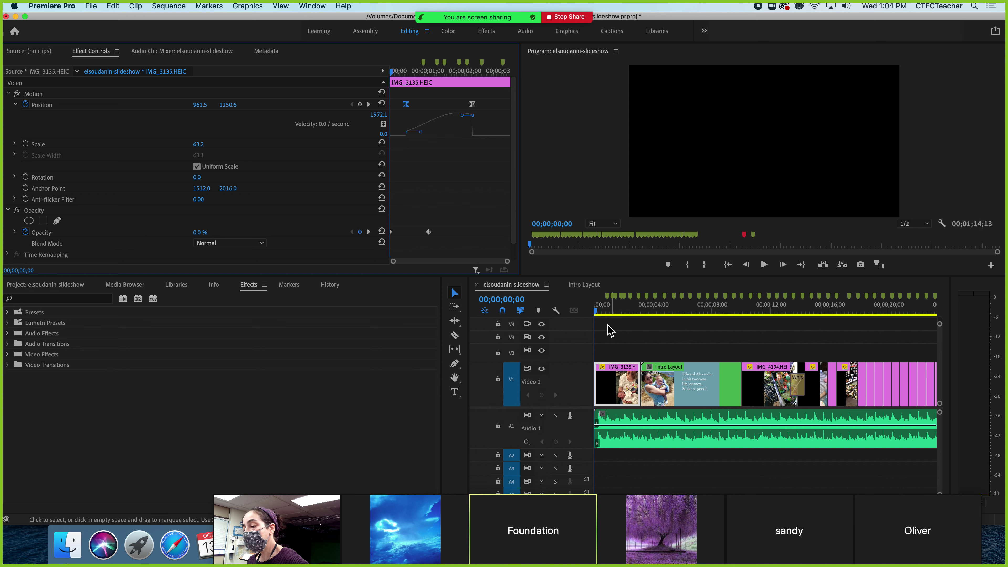
Play the first clip repeatedly from near its start to review the opacity fade and position animation, stopping at 00;00;02;27.
click(596, 311)
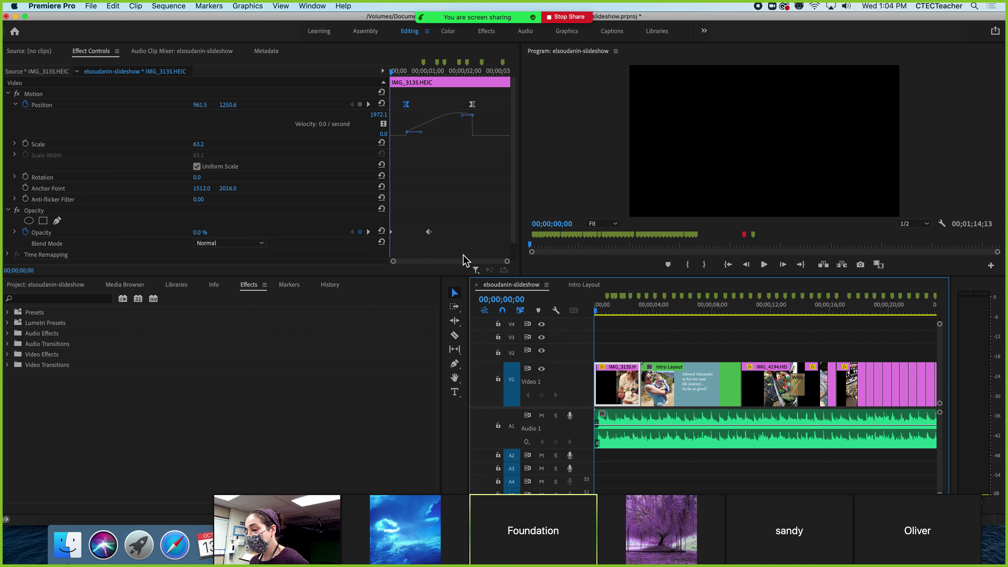
key(space)
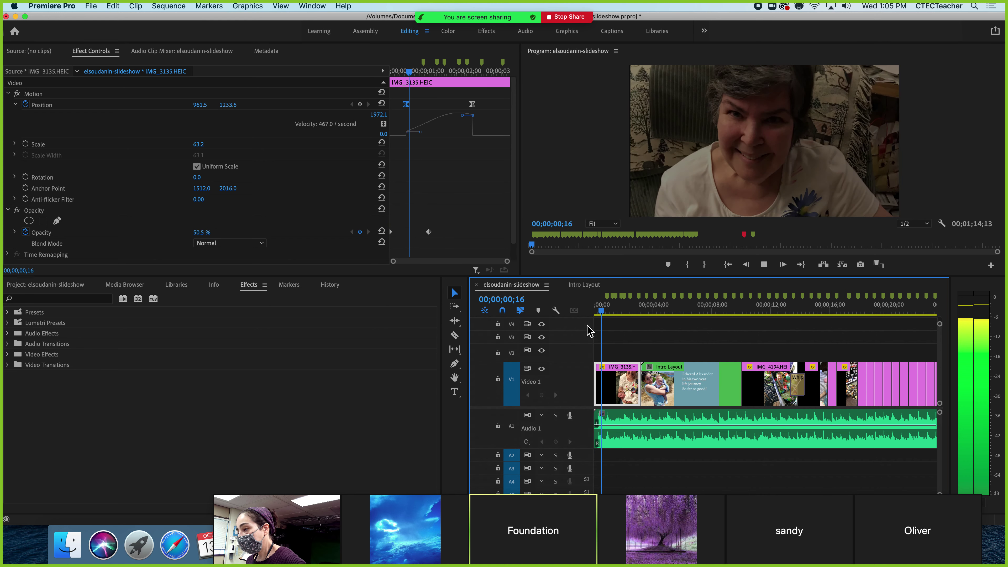
key(space)
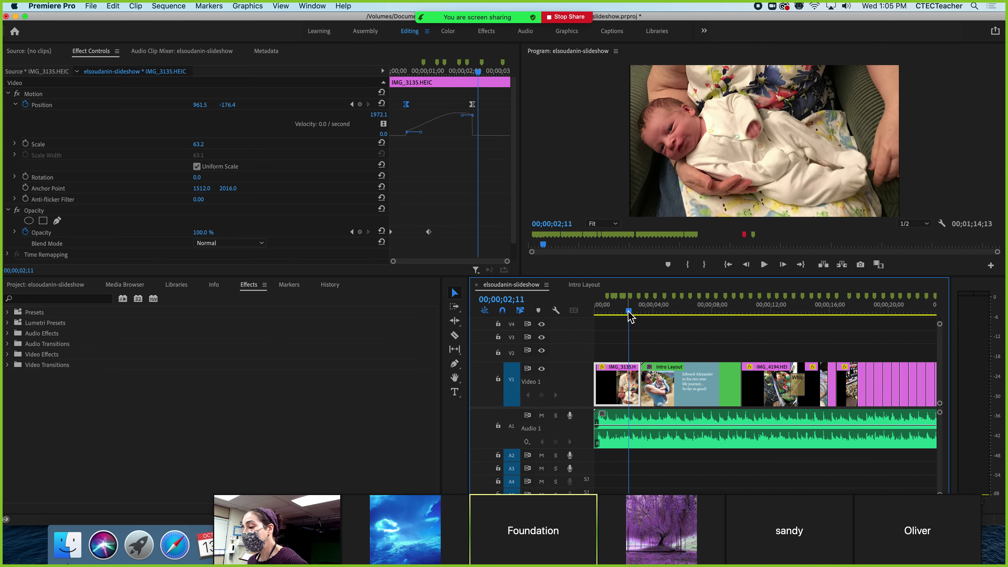
drag(629, 315, 596, 312)
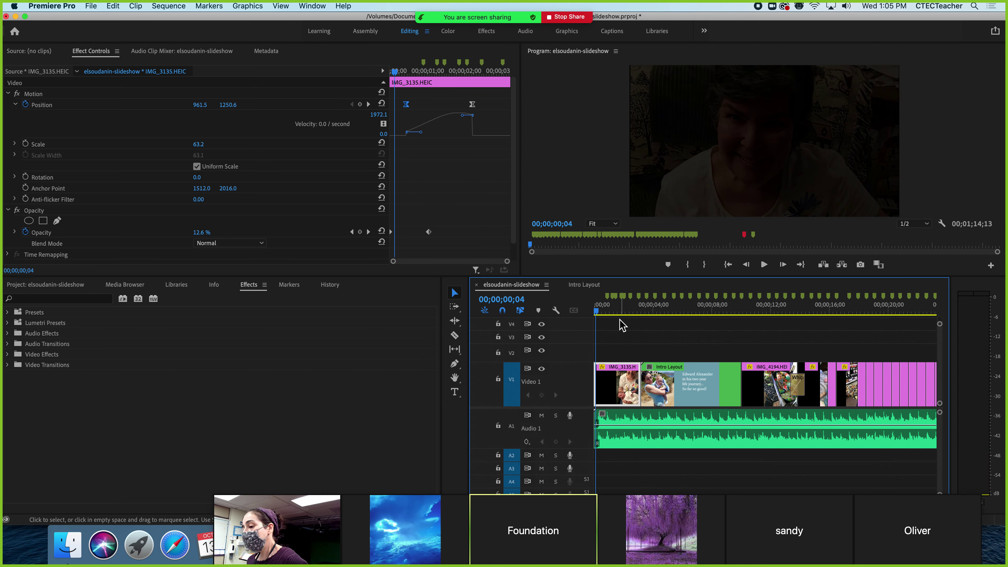
key(space)
key(space)
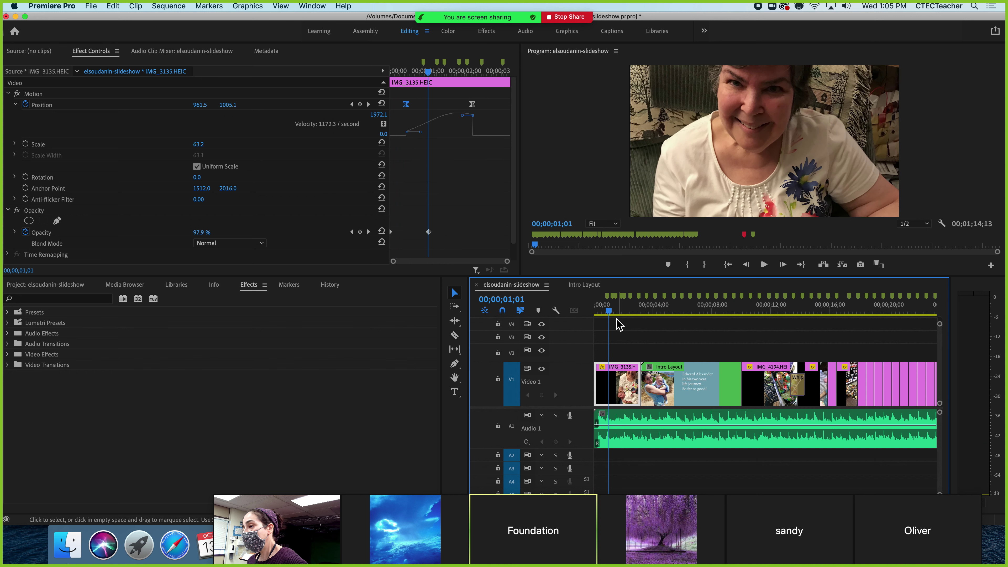
click(600, 311)
key(space)
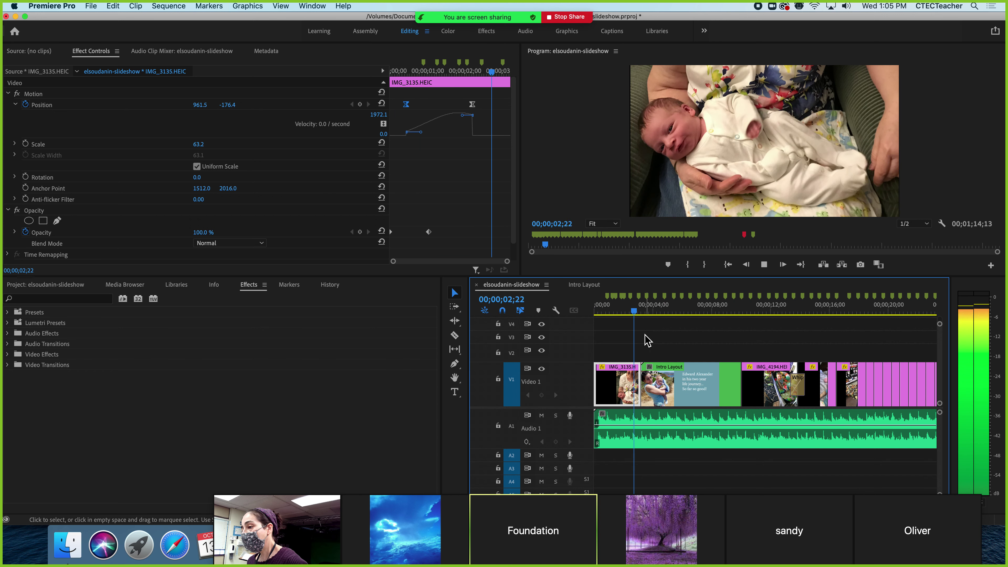
key(space)
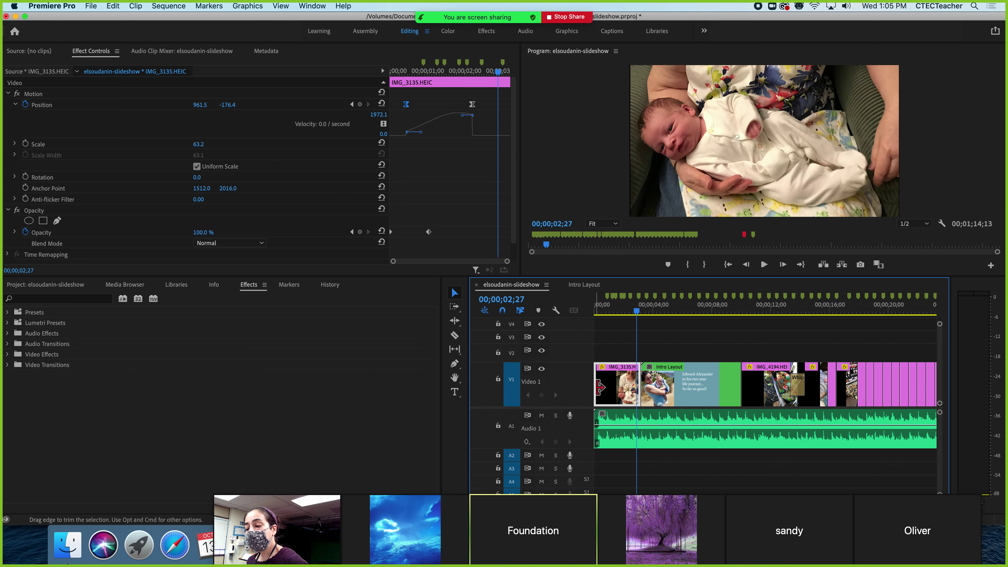
Capture a screenshot of the whole Effect Controls area with the clip's Motion and Opacity keyframes.
click(5, 50)
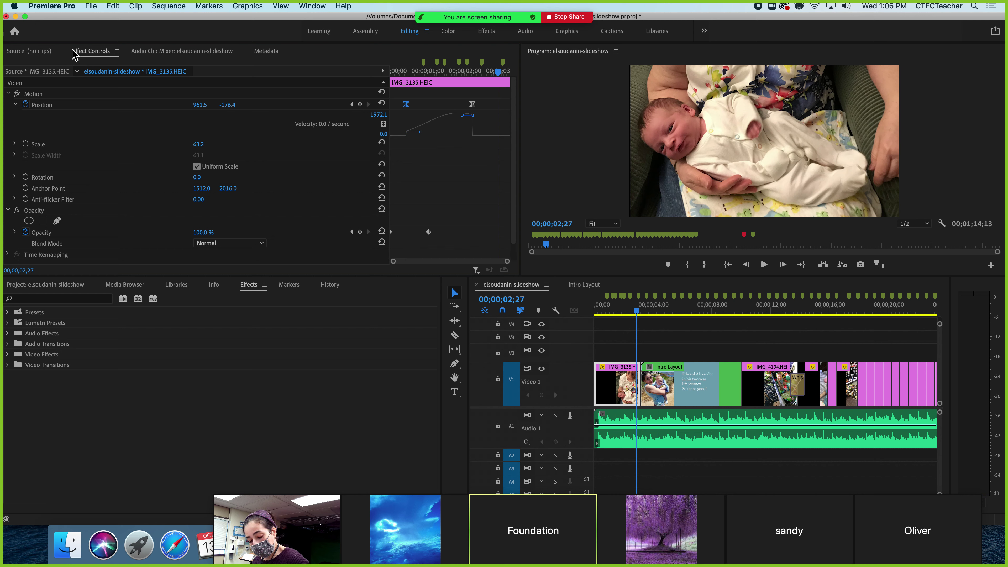
key(super+shift+4)
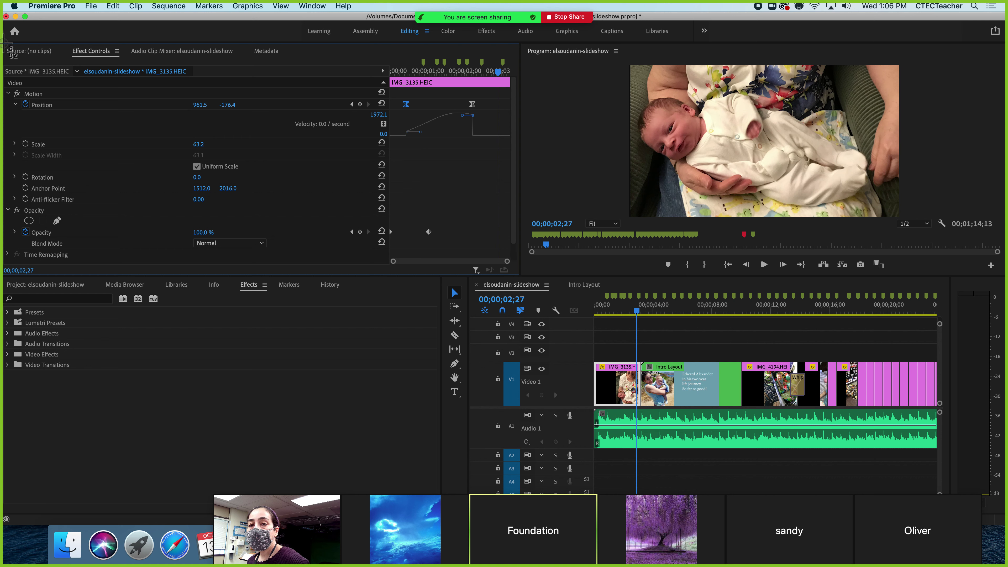
drag(3, 43, 517, 271)
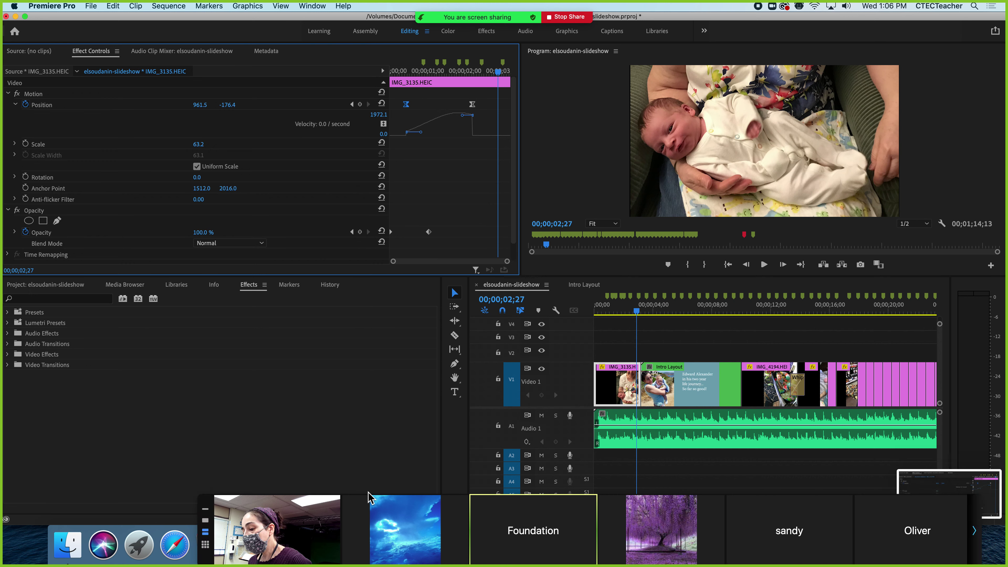
Page through the meeting participants and move their thumbnail strip clear of the Dock.
click(975, 532)
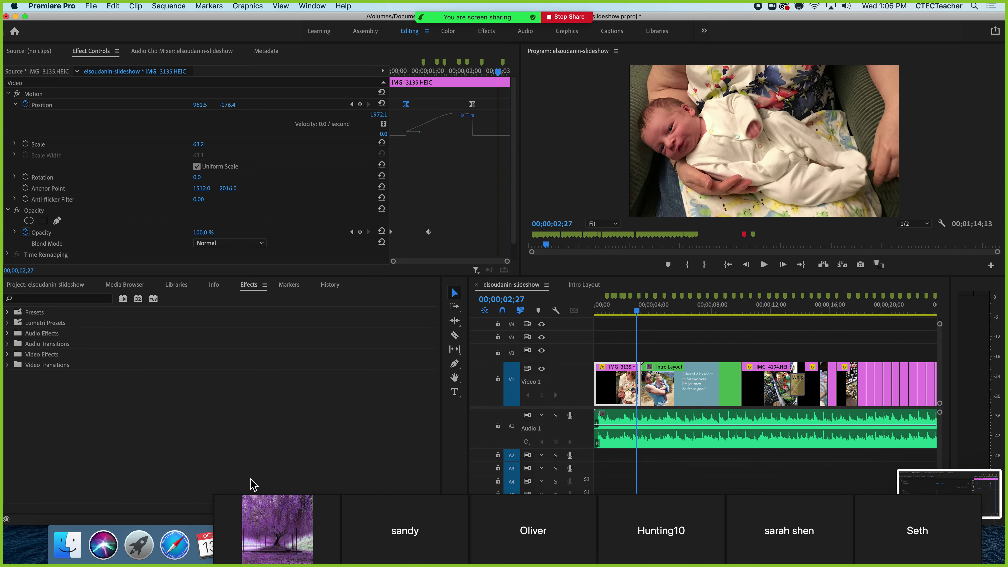
drag(203, 507, 78, 509)
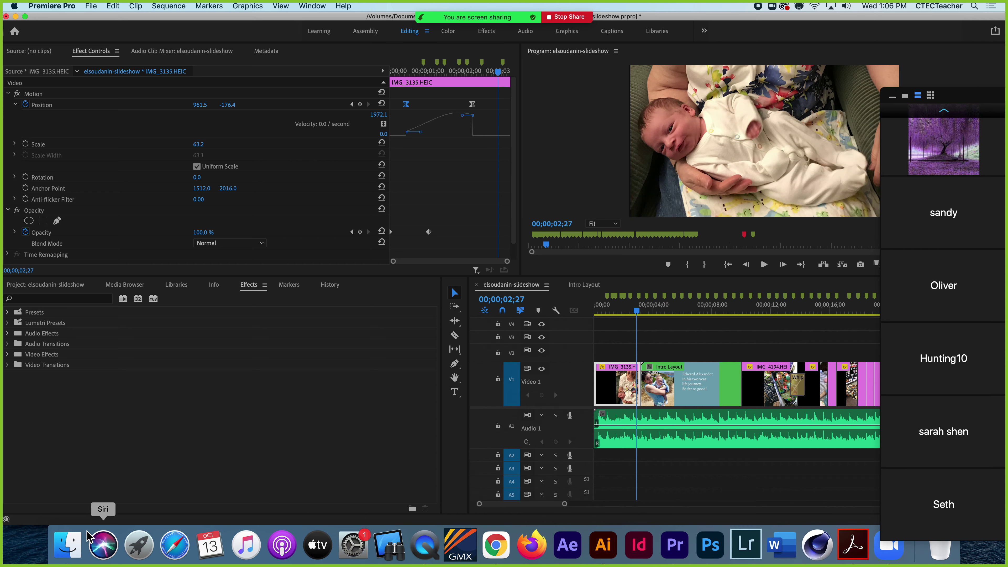
Switch to Finder, browse adultfs4 to the teacher's folder on F Drive, and widen the columns to read full file names.
click(66, 547)
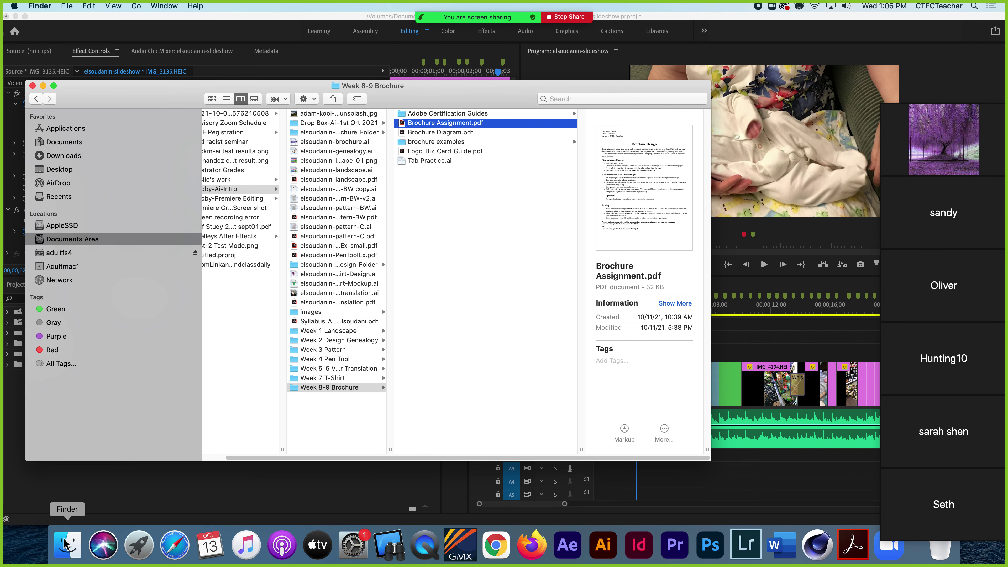
click(59, 252)
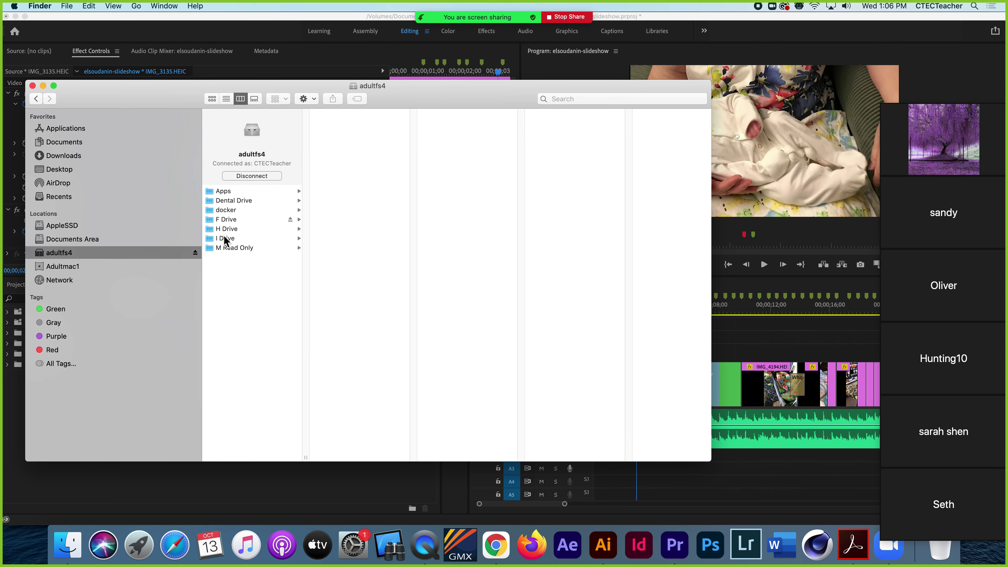
click(231, 221)
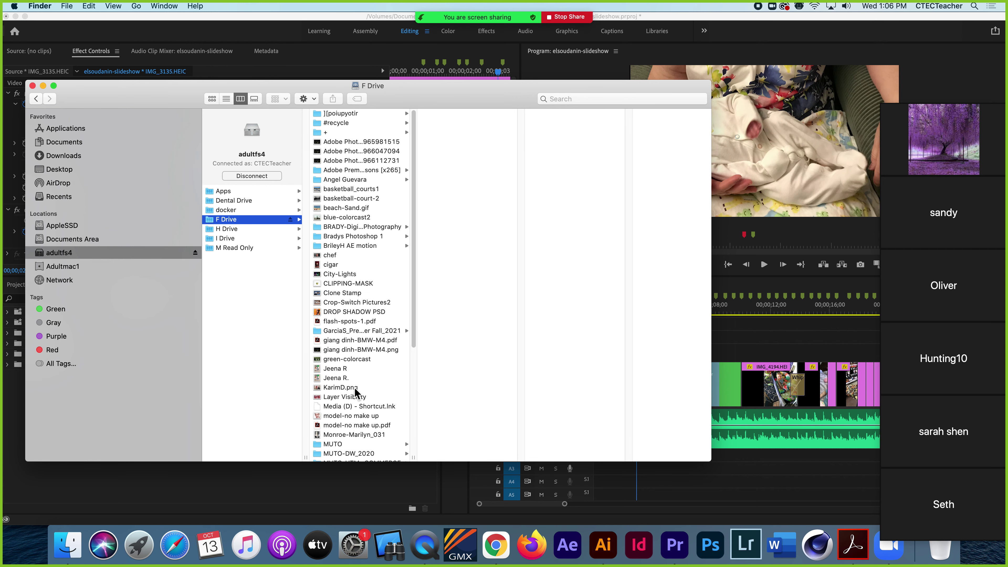
scroll(356, 393, down, 5)
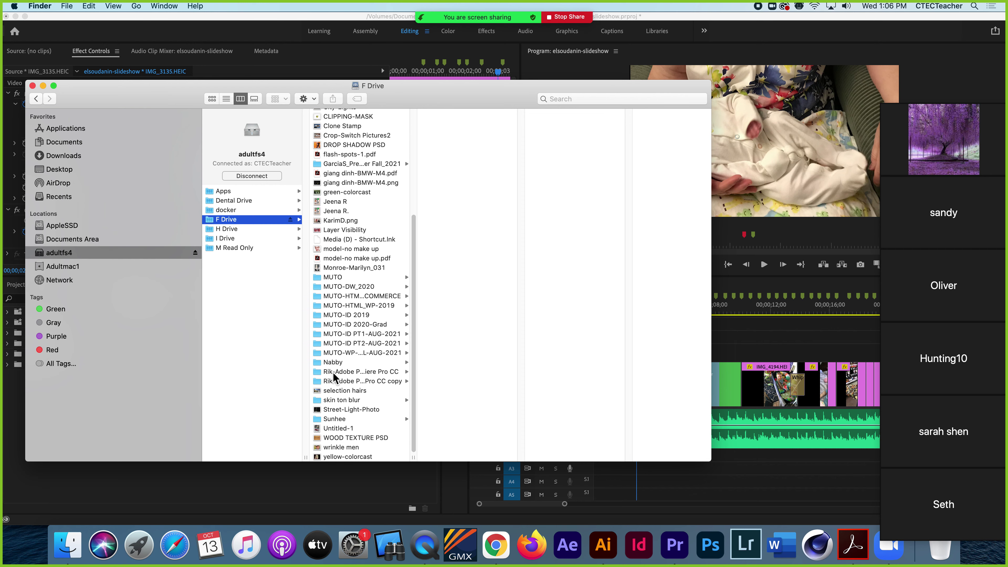
click(331, 363)
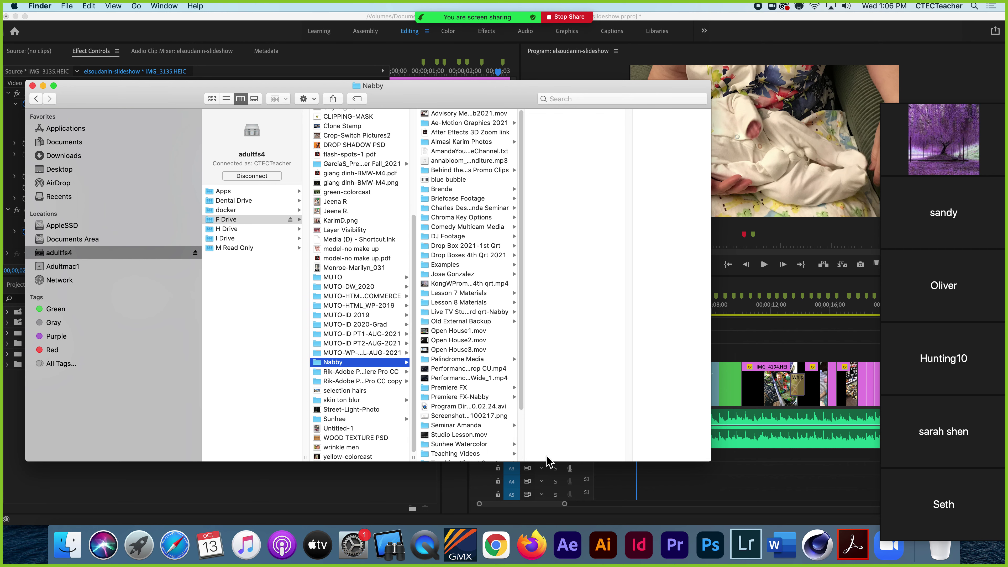
drag(521, 455, 639, 456)
drag(413, 456, 443, 457)
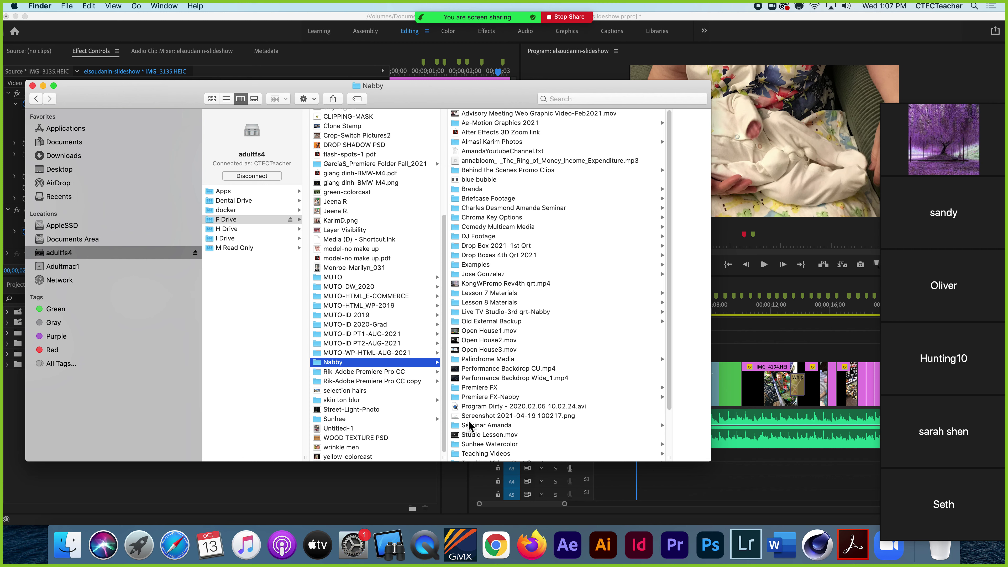
Open Teaching Videos > Premiere Editing Fall 2021 > Week 8 - Slideshow and select "Screen Shot 2021-10-13 at 1.06.22 PM".
scroll(470, 424, down, 3)
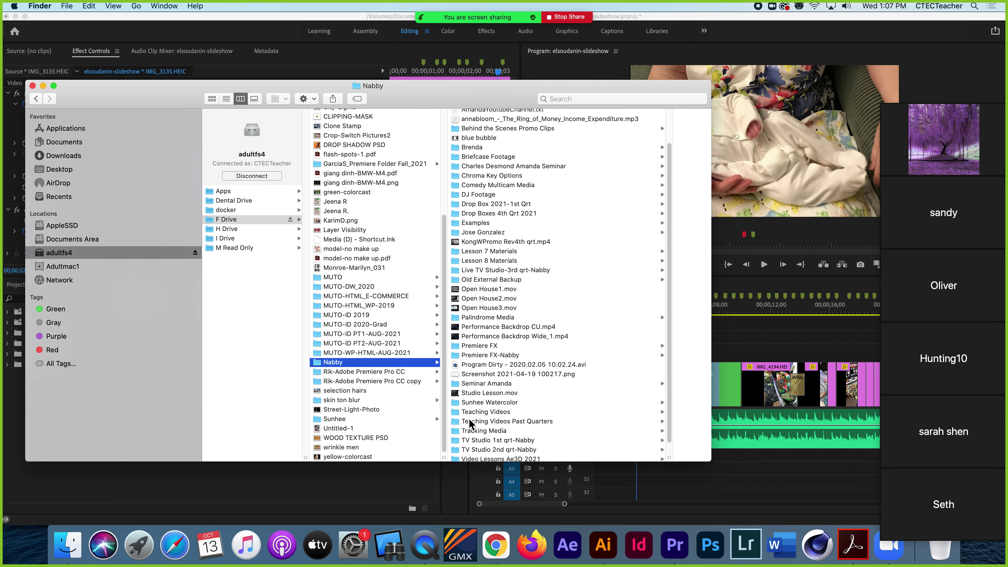
scroll(469, 424, down, 1)
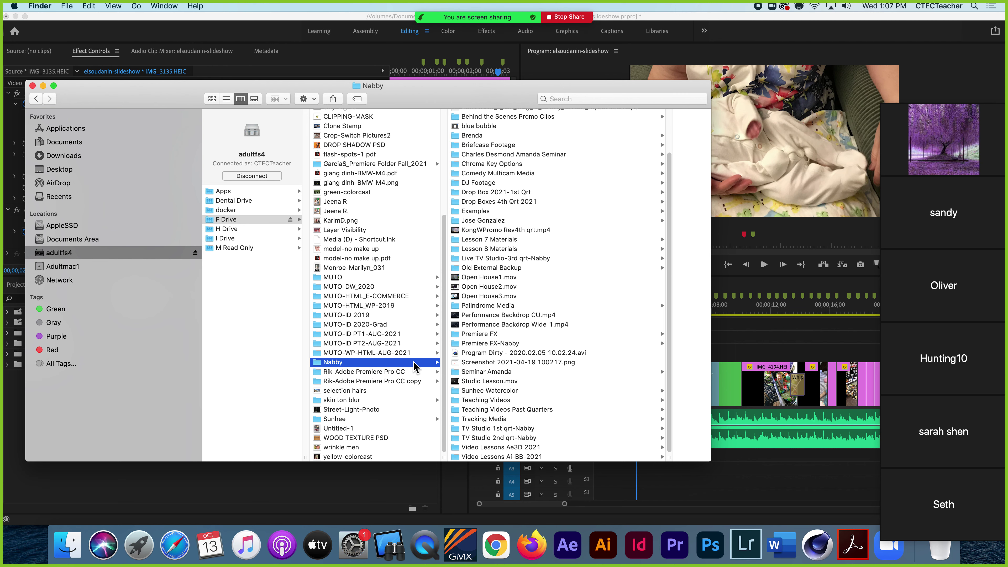
click(480, 401)
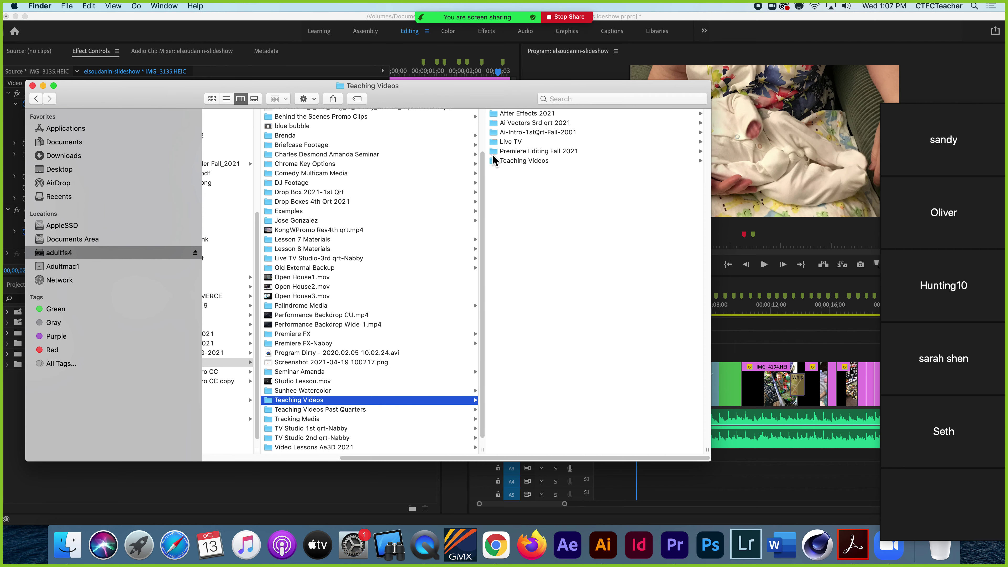
click(507, 152)
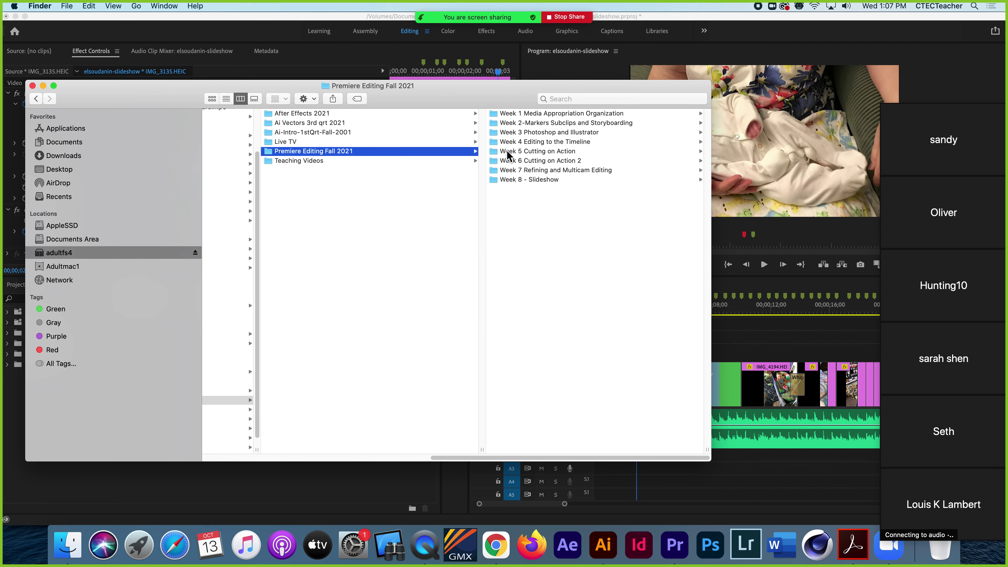
click(508, 180)
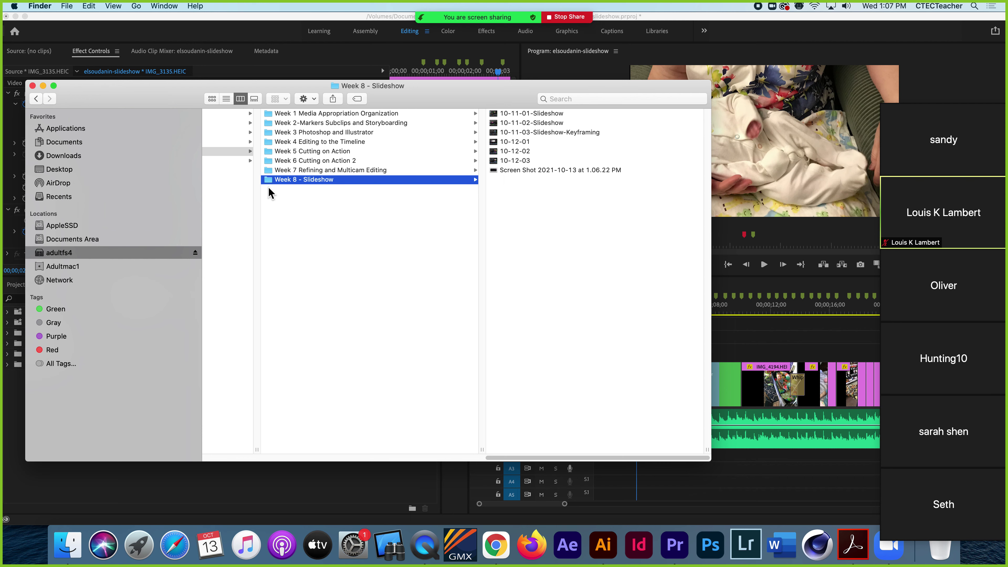
click(514, 171)
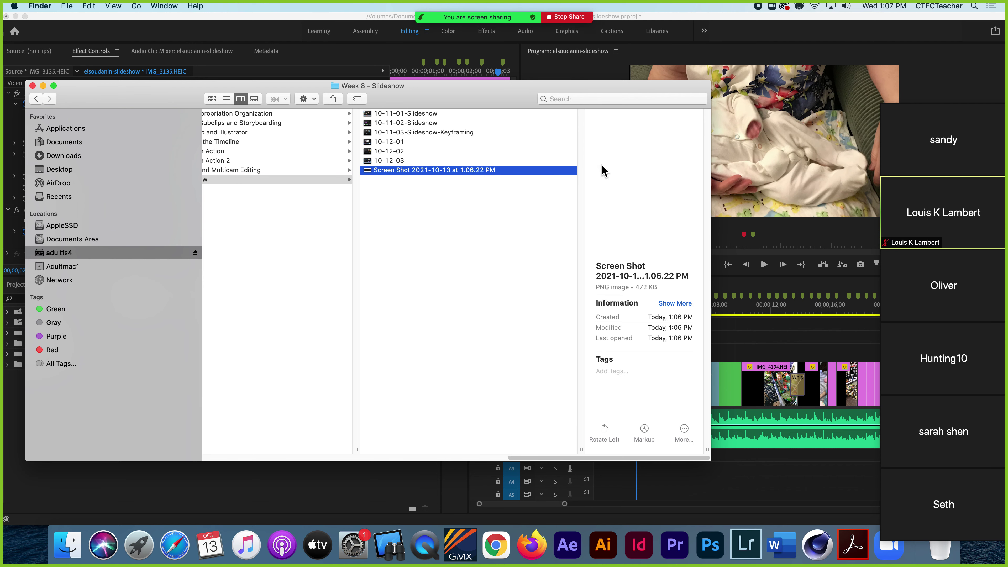
Close the Finder window and switch to Chrome to show the Slideshow Screenshots assignment.
click(32, 86)
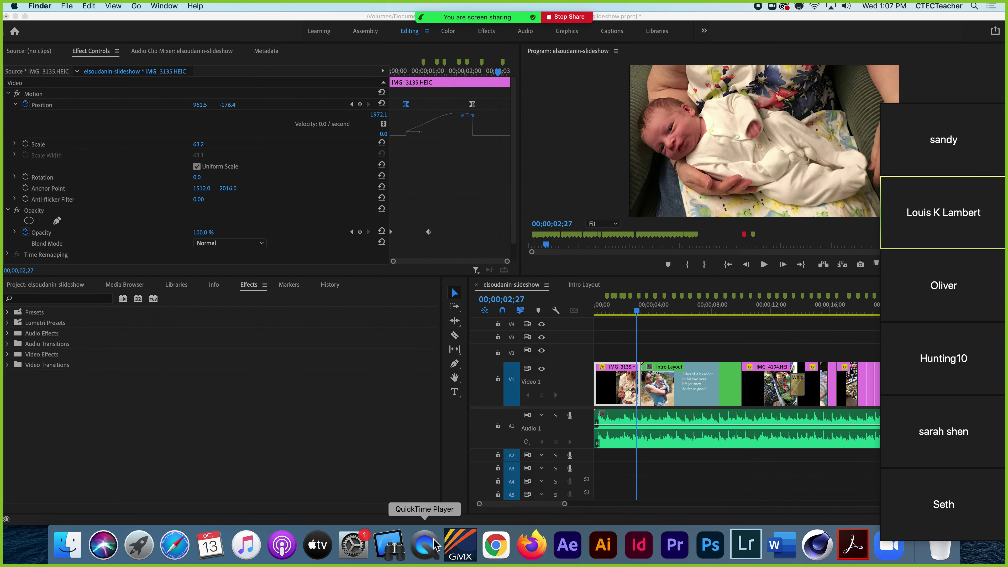
click(501, 549)
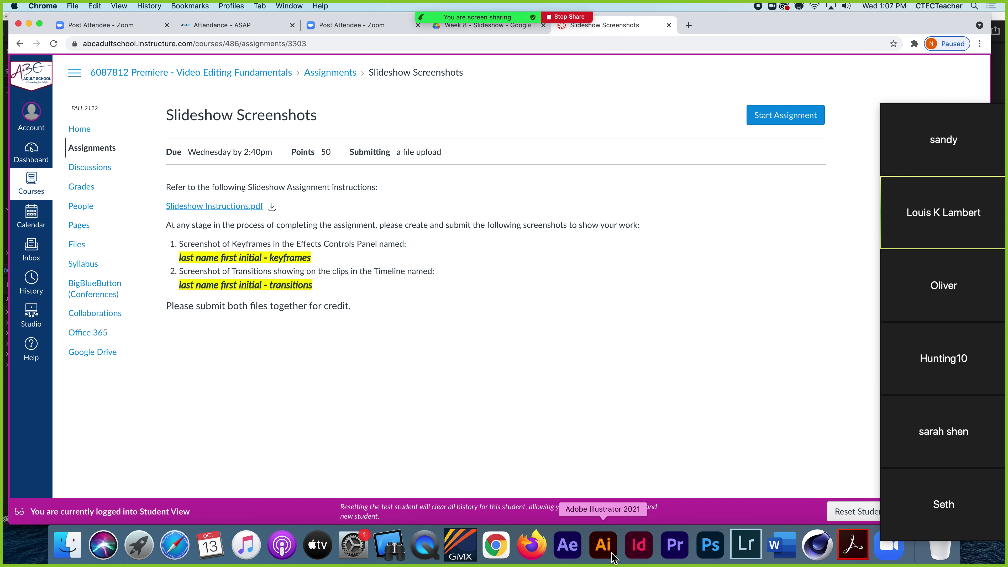
Switch to Premiere Pro and zoom the slideshow timeline in on the clips that carry transitions.
click(675, 546)
drag(563, 505, 608, 518)
scroll(590, 501, right, 5)
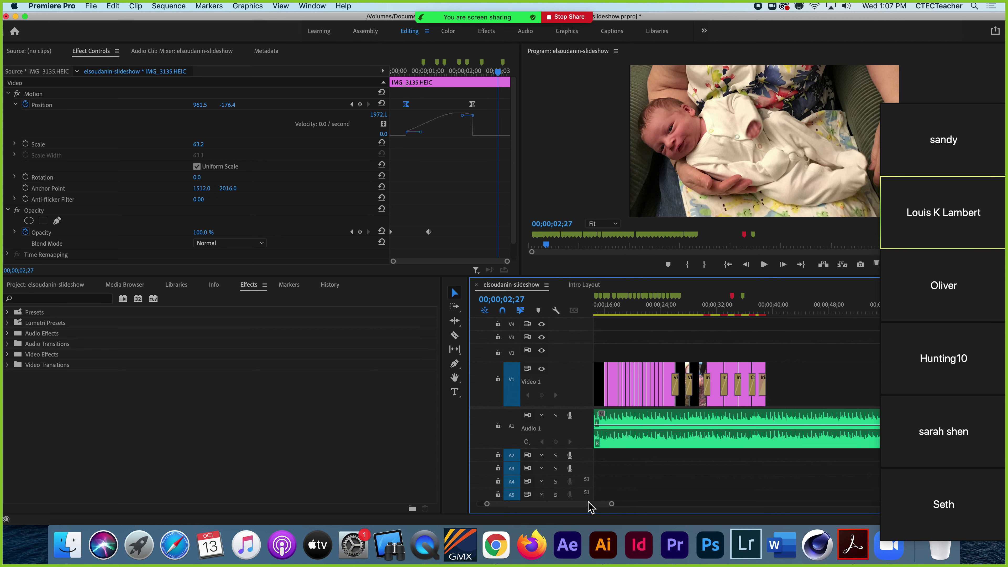
scroll(587, 510, left, 1)
drag(612, 510, 602, 511)
scroll(586, 508, left, 10)
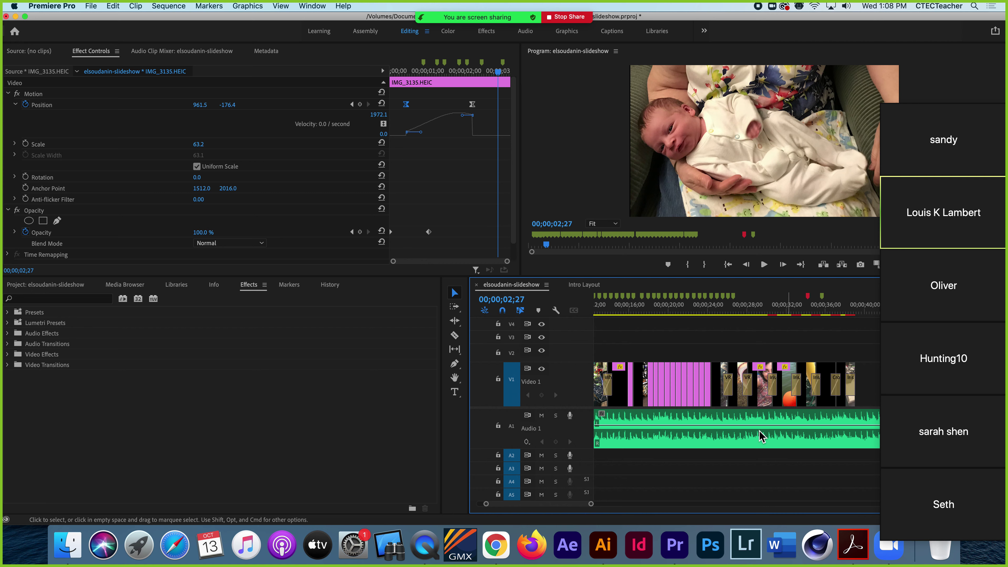
drag(591, 504, 563, 504)
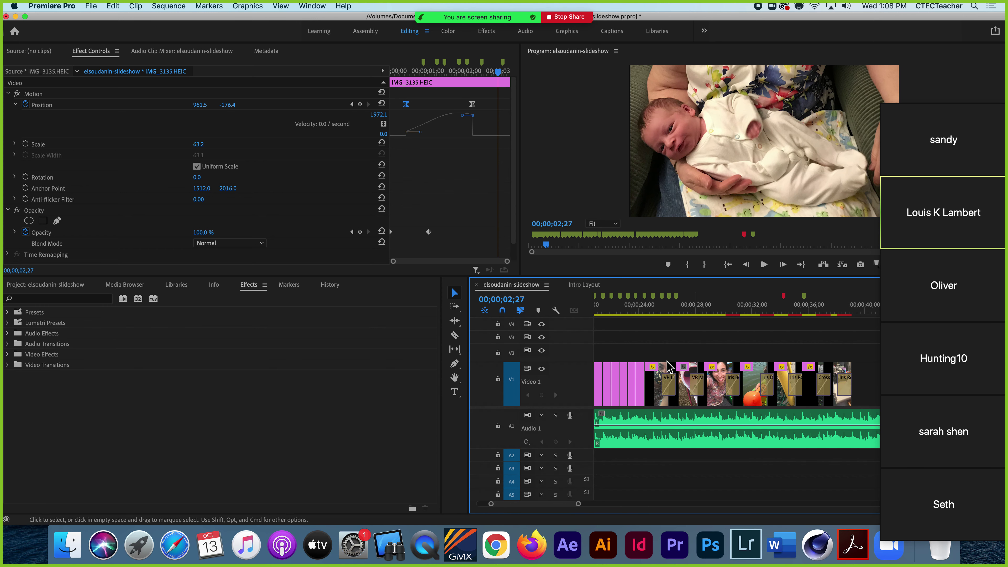
scroll(553, 505, down, 3)
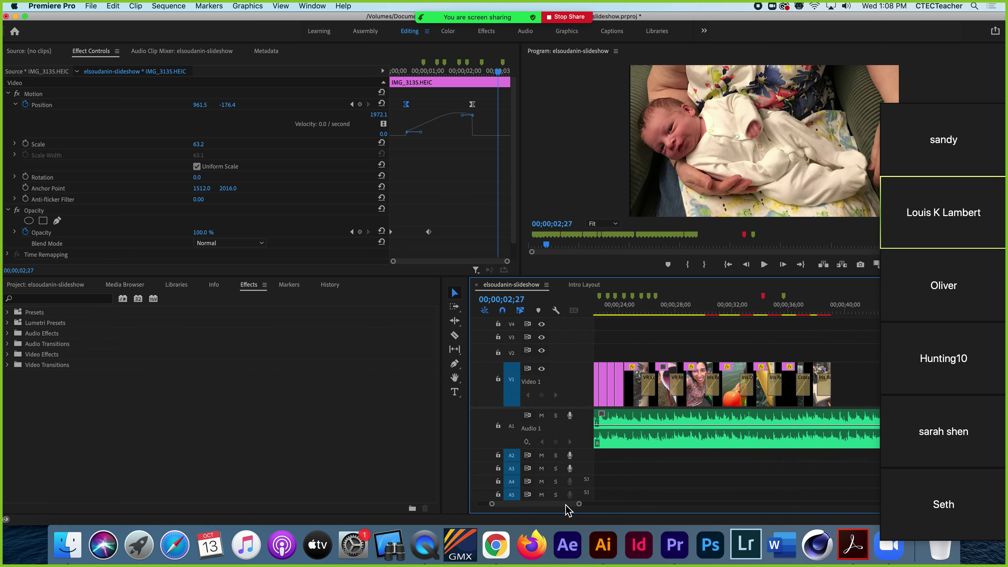
scroll(565, 504, down, 3)
scroll(565, 505, up, 2)
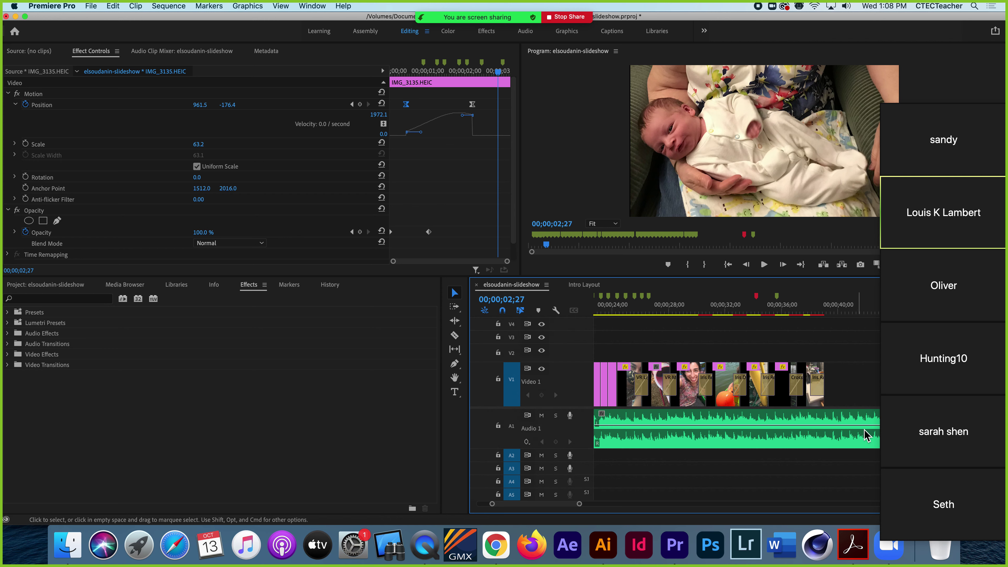
Collapse the meeting participants' thumbnails and capture a screenshot of the entire Timeline panel.
click(889, 98)
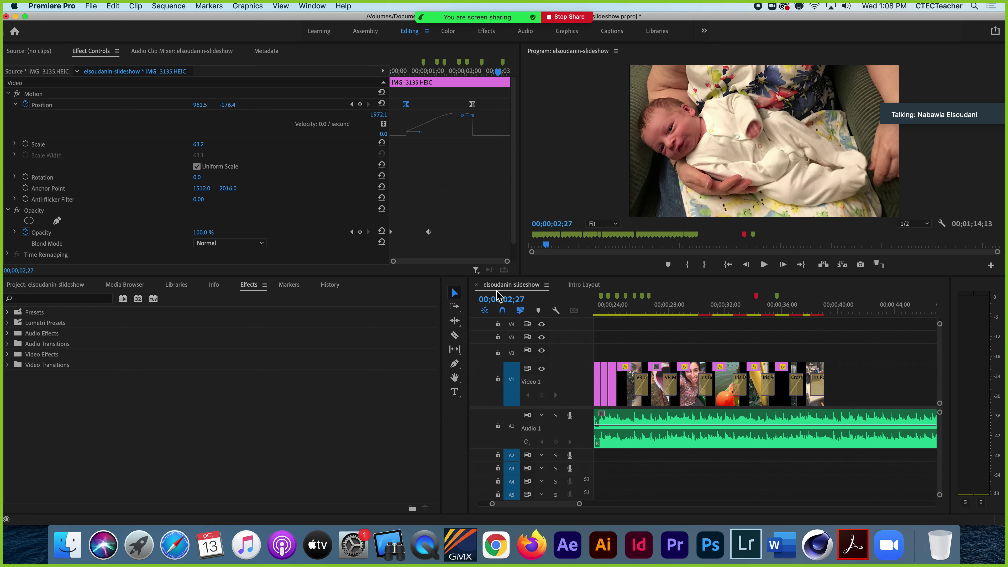
key(super+shift+4)
drag(471, 276, 951, 524)
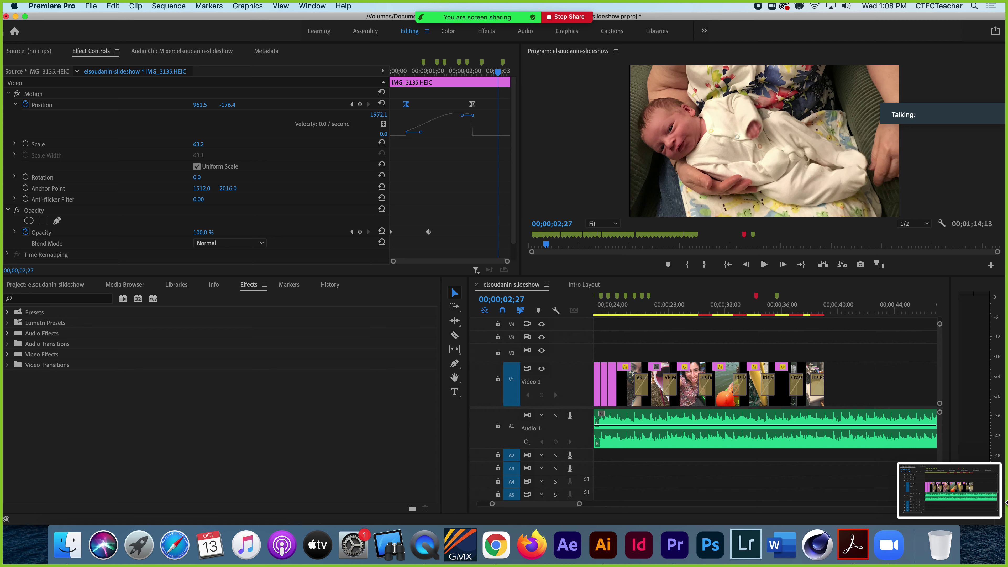
Switch to Finder and browse adultfs4 > F Drive to the teacher's folder, enlarging the window.
click(59, 549)
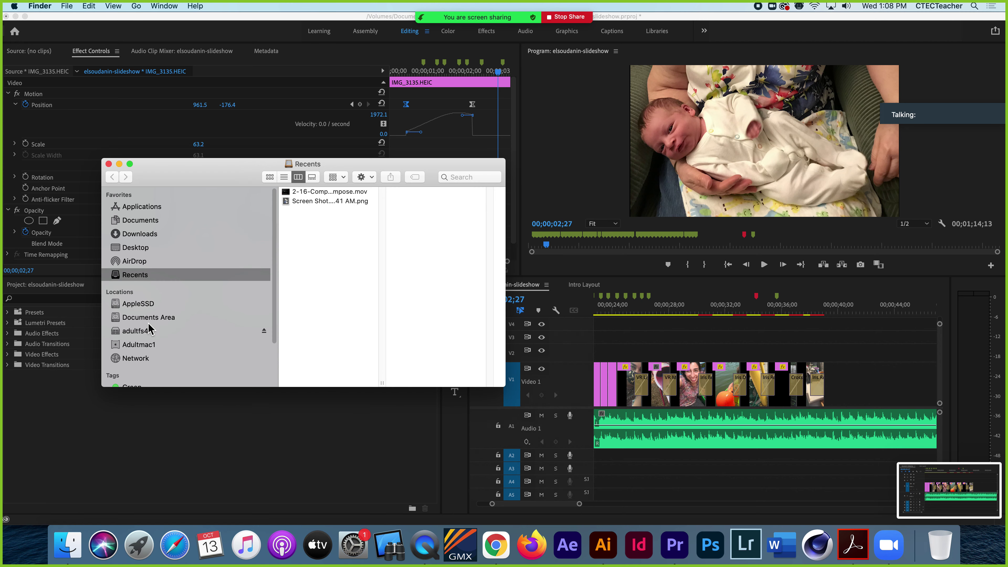
click(147, 333)
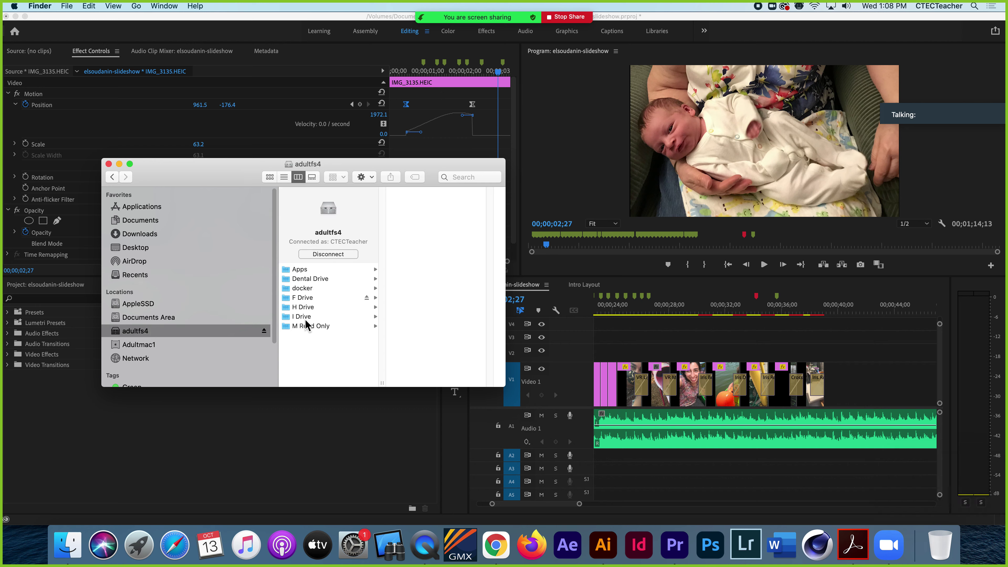
click(308, 298)
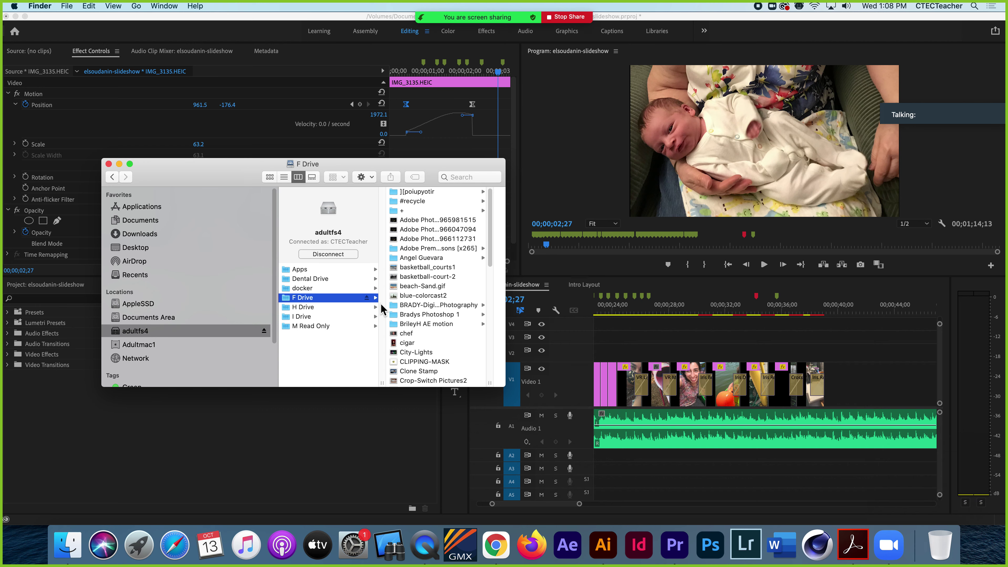
drag(492, 381, 557, 382)
scroll(478, 355, down, 10)
click(413, 281)
scroll(466, 317, down, 8)
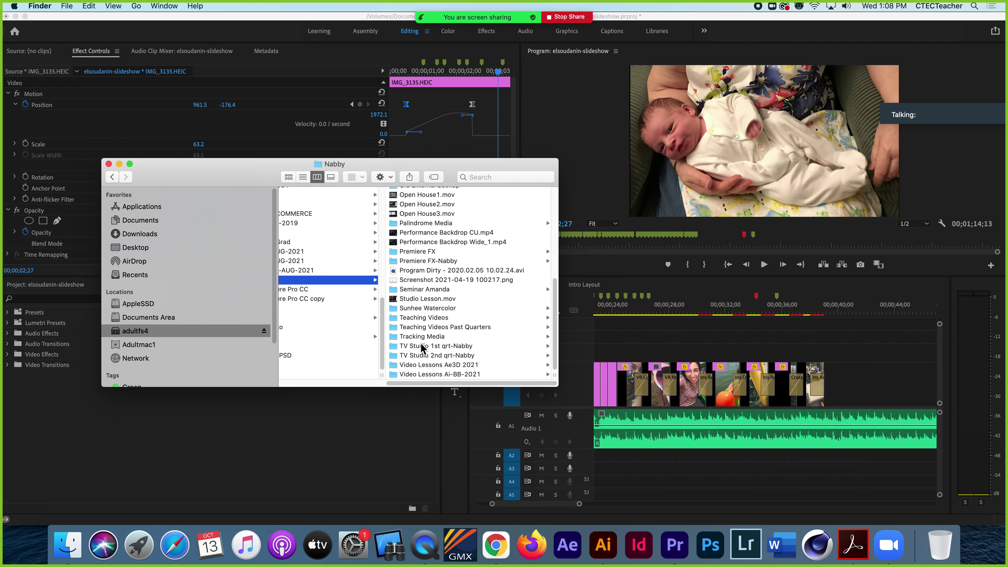
Open Teaching Videos > Premiere Editing Fall 2021 > Week 8 - Slideshow and enlarge the window to preview the 1.06.22 PM screenshot.
click(414, 319)
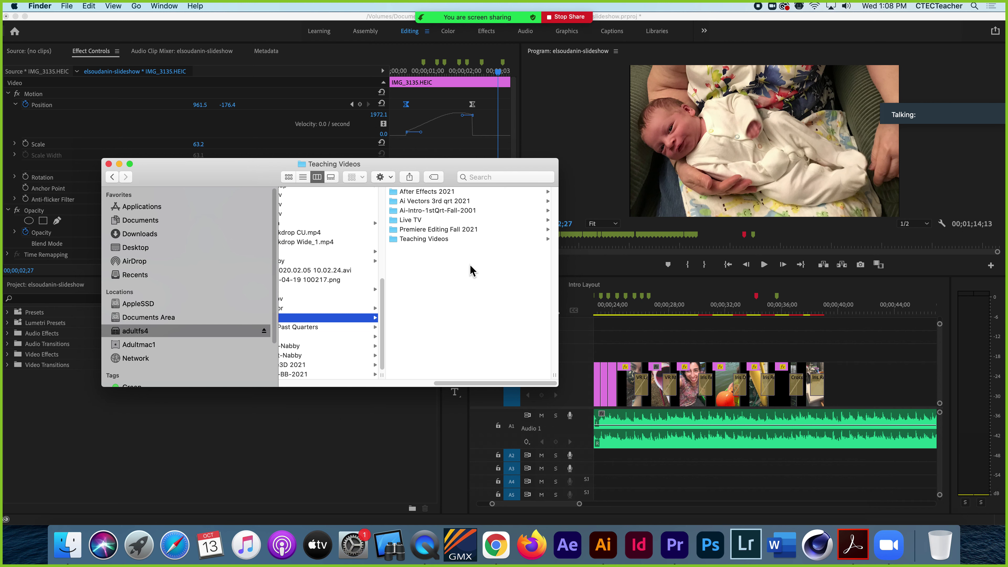
click(419, 230)
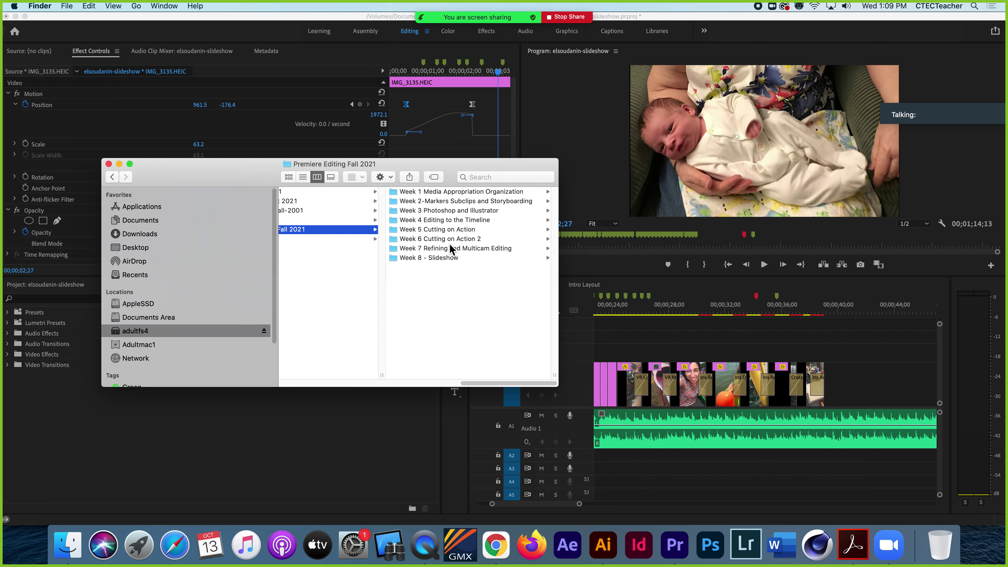
click(433, 258)
click(430, 249)
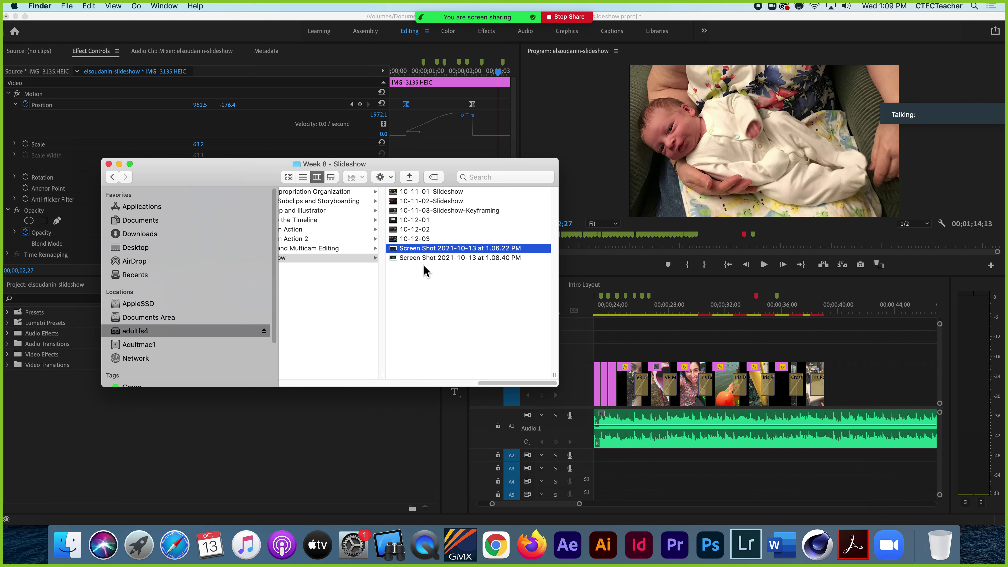
drag(550, 384, 965, 454)
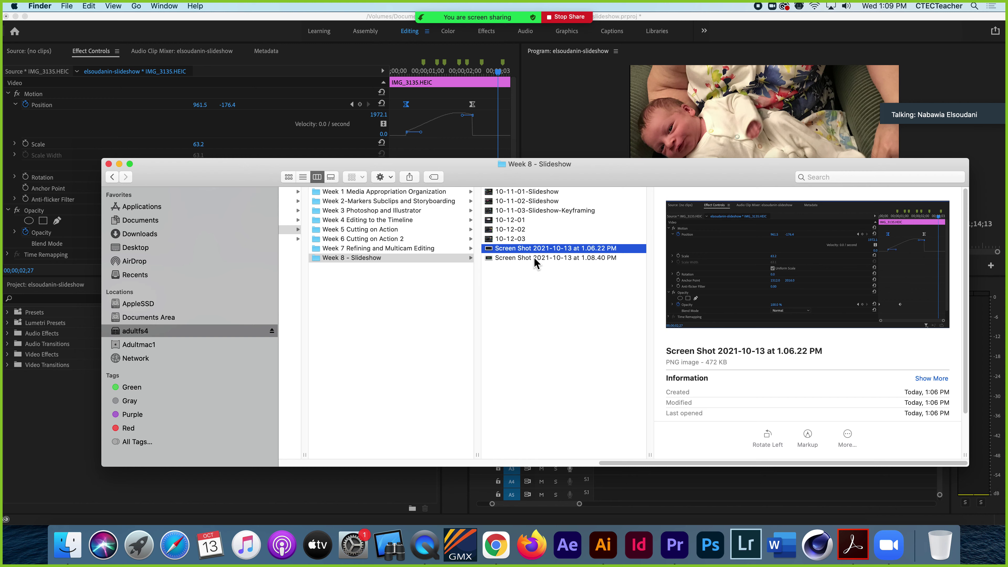
Check the naming rule on the Chrome assignment page, and in Finder rename the 1.06.22 PM screenshot with last name, first initial and "-Keyframes".
click(496, 545)
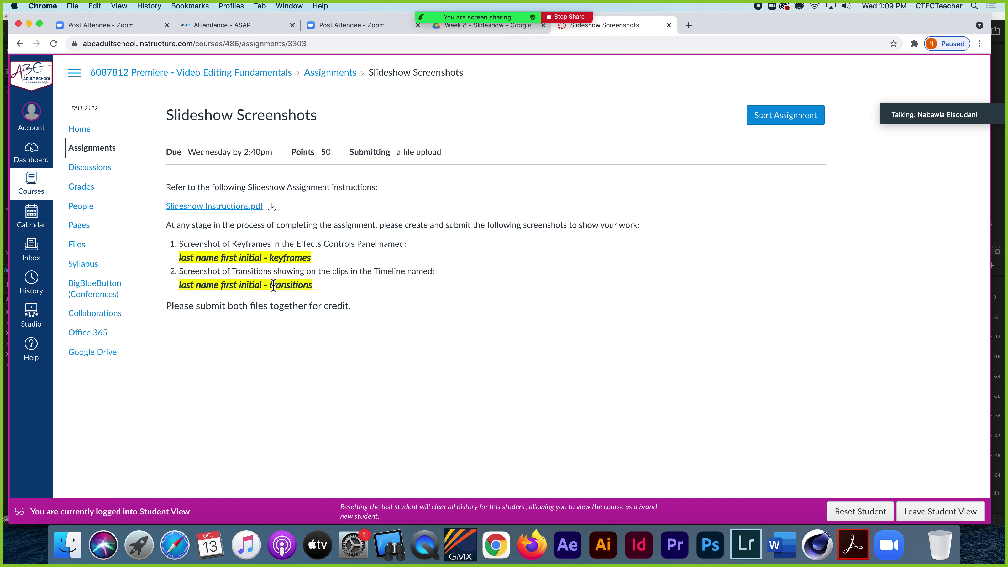
click(67, 545)
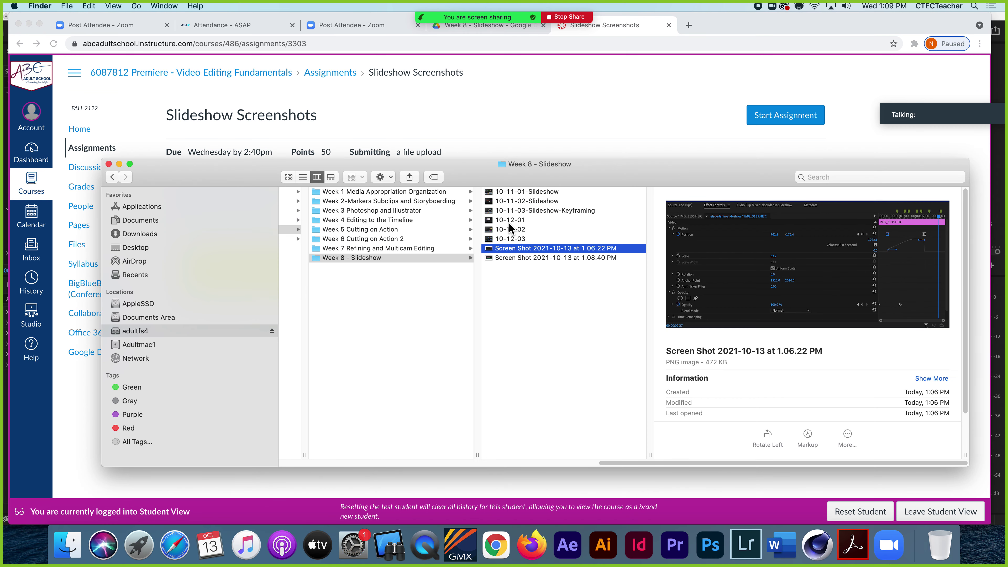
drag(578, 185, 446, 164)
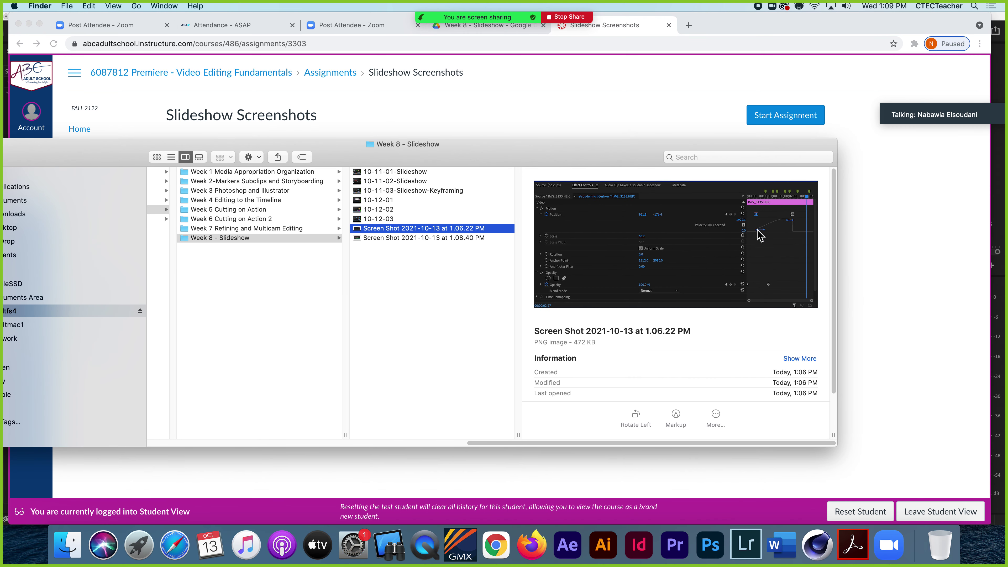
click(408, 229)
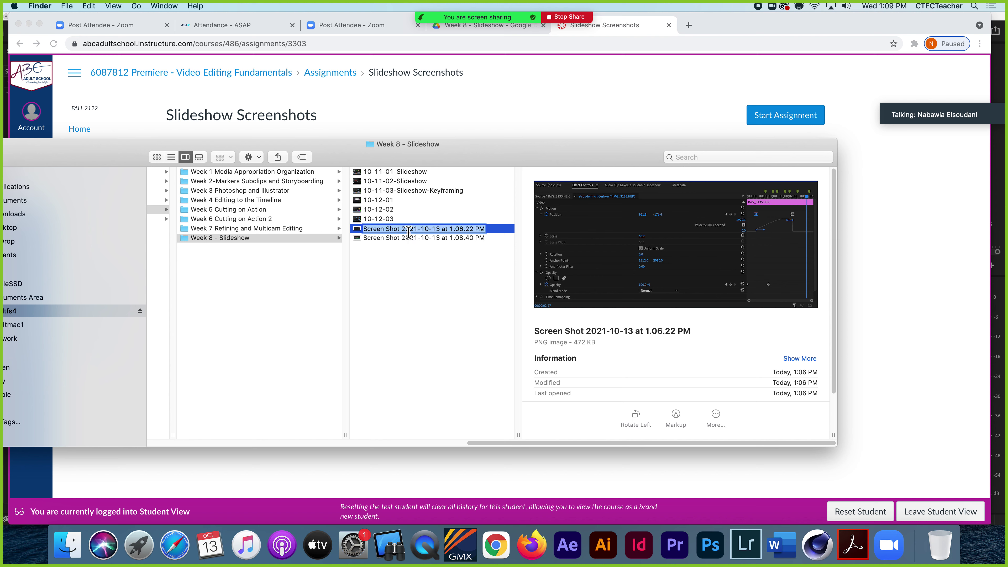
text(elsoudan)
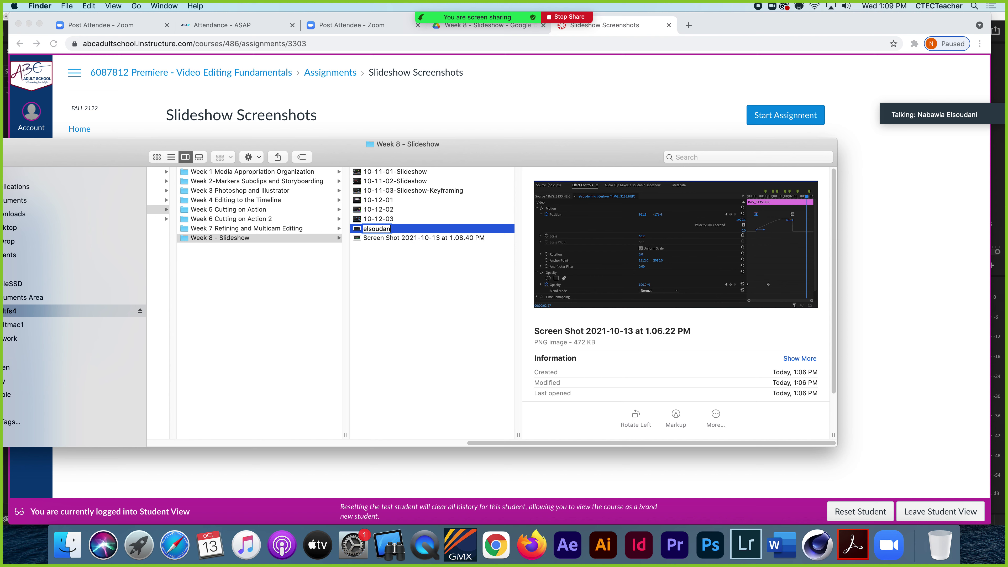
text(in-Keyframes)
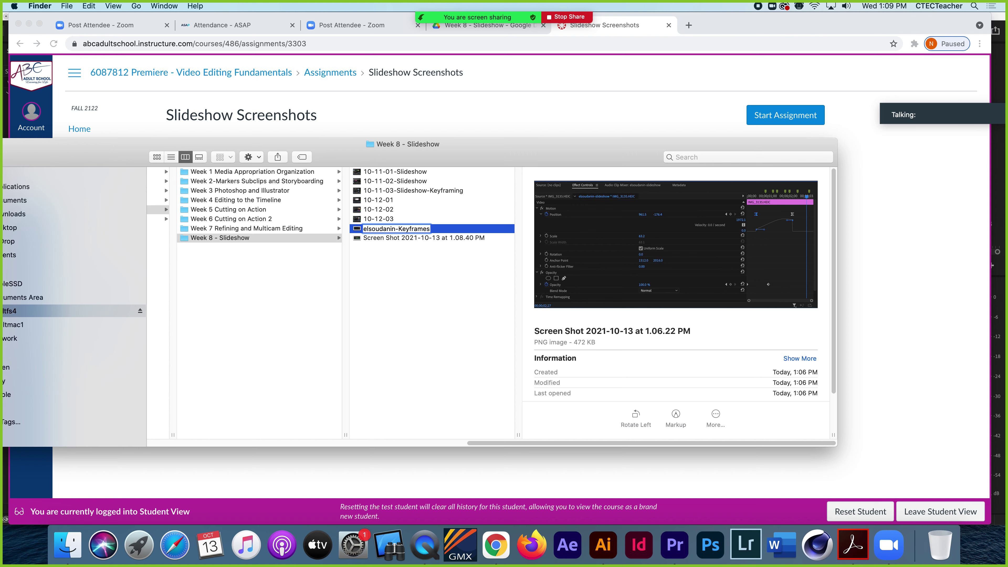
Rename the 1.08.40 PM timeline screenshot with the teacher's last name and first initial followed by "-Transitions".
click(375, 237)
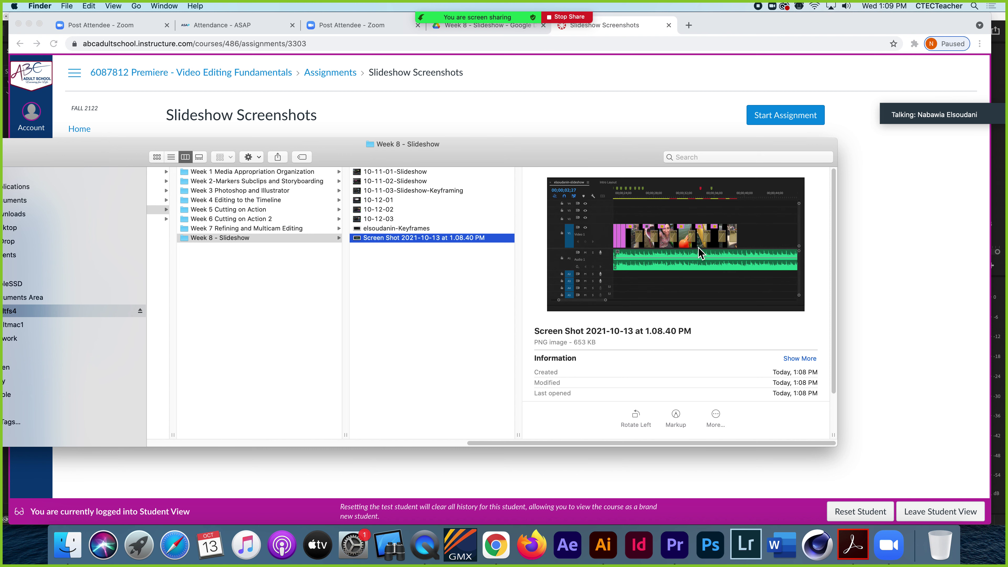
click(376, 239)
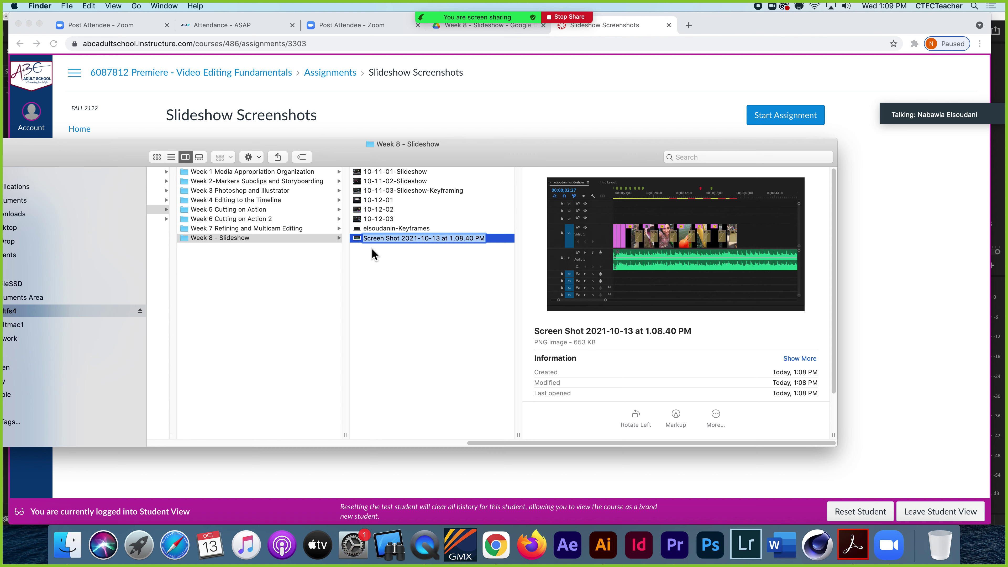
text(elsoudanin-Tran)
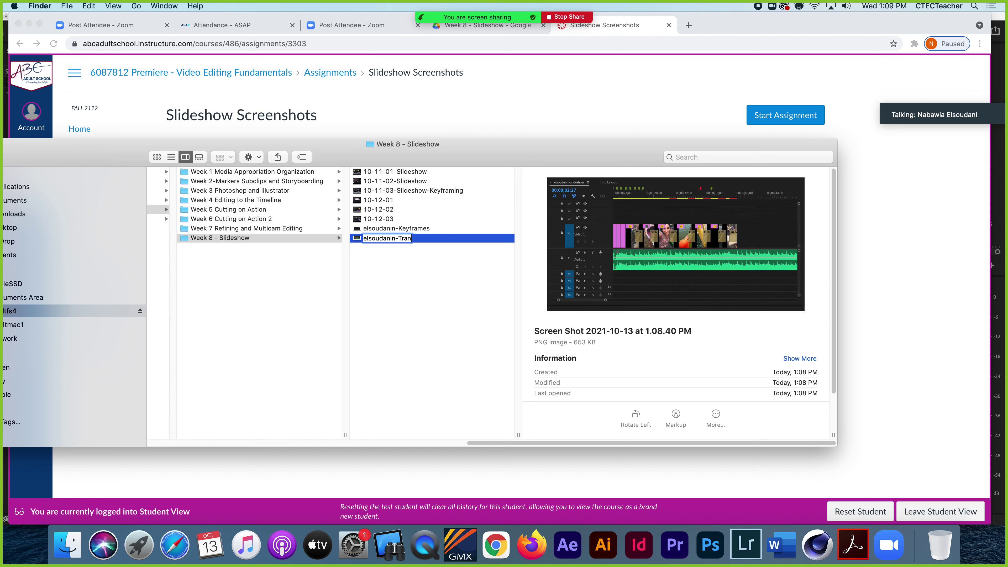
text(sitions)
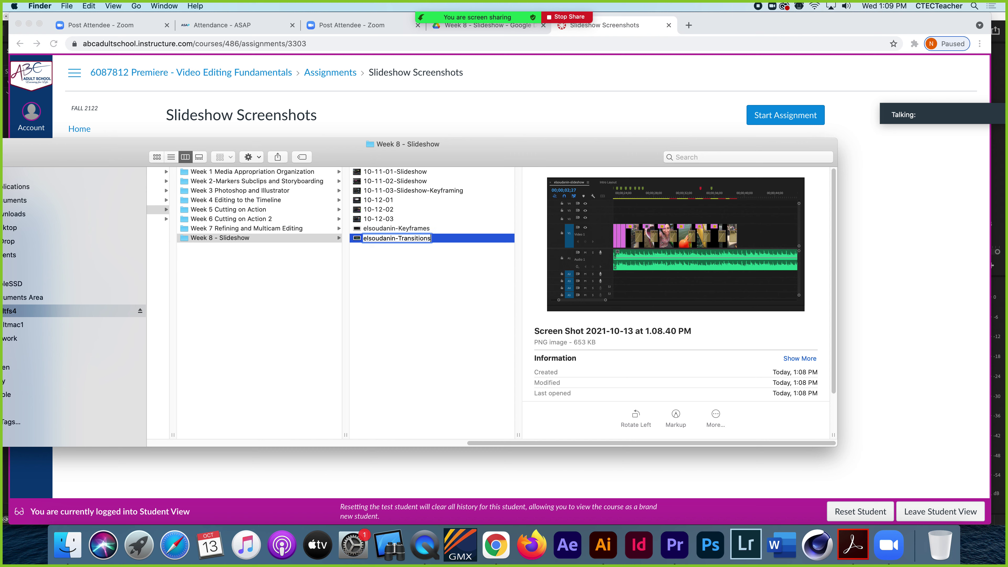
key(Return)
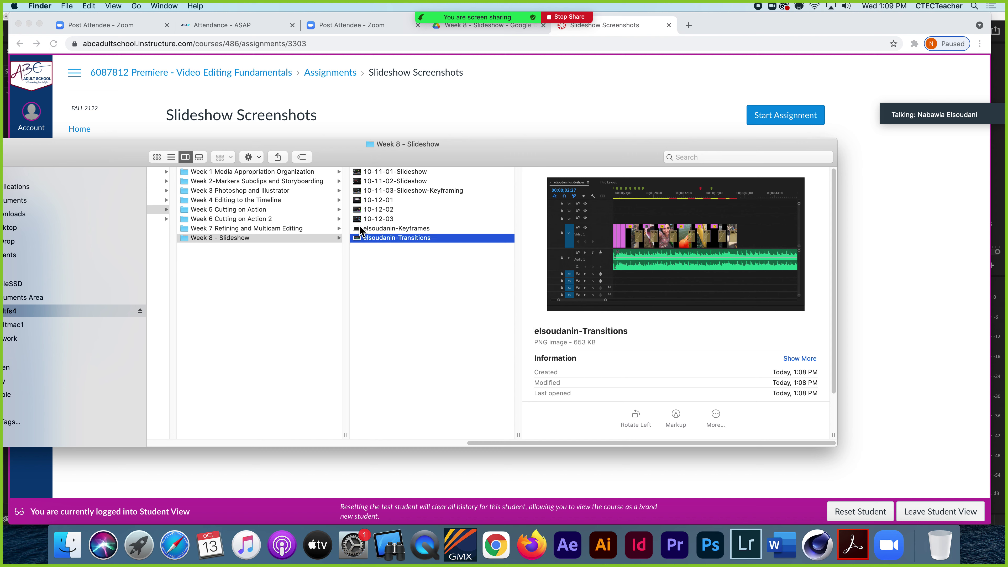
Select both renamed screenshots and, in a new Finder window, open Screenshots inside the teacher's Premiere Editing folder in Documents Area.
shift+click(358, 229)
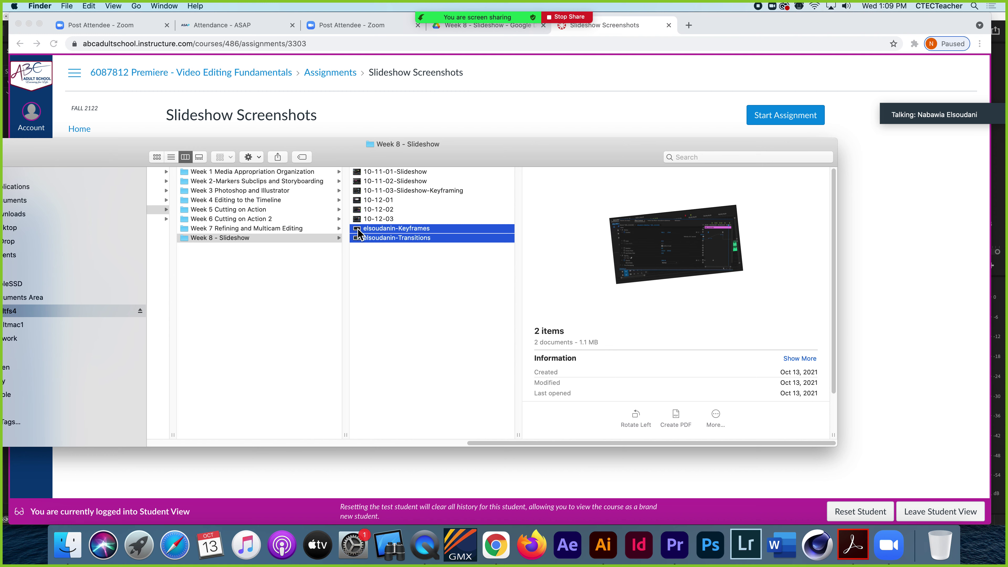
drag(477, 144, 592, 115)
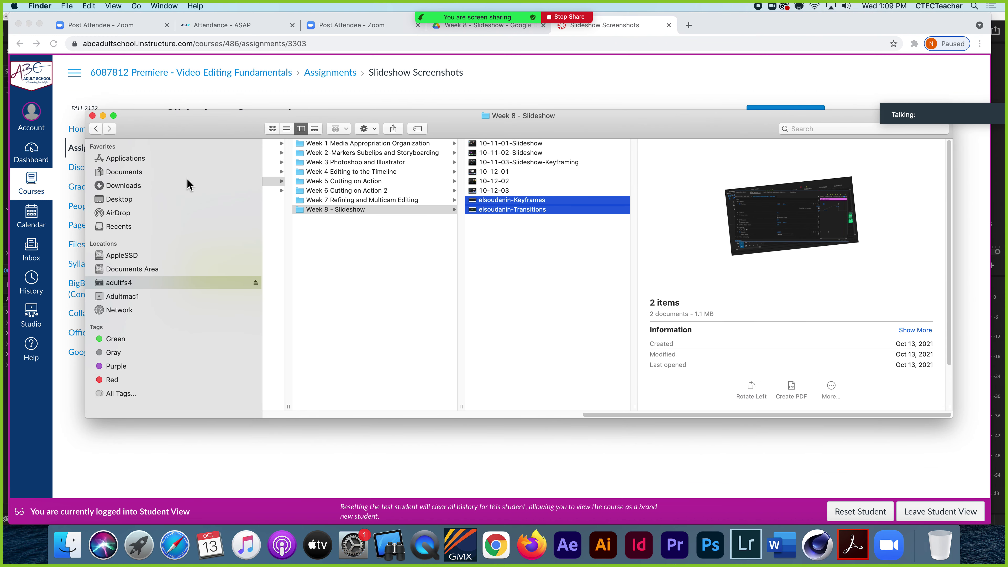
click(67, 5)
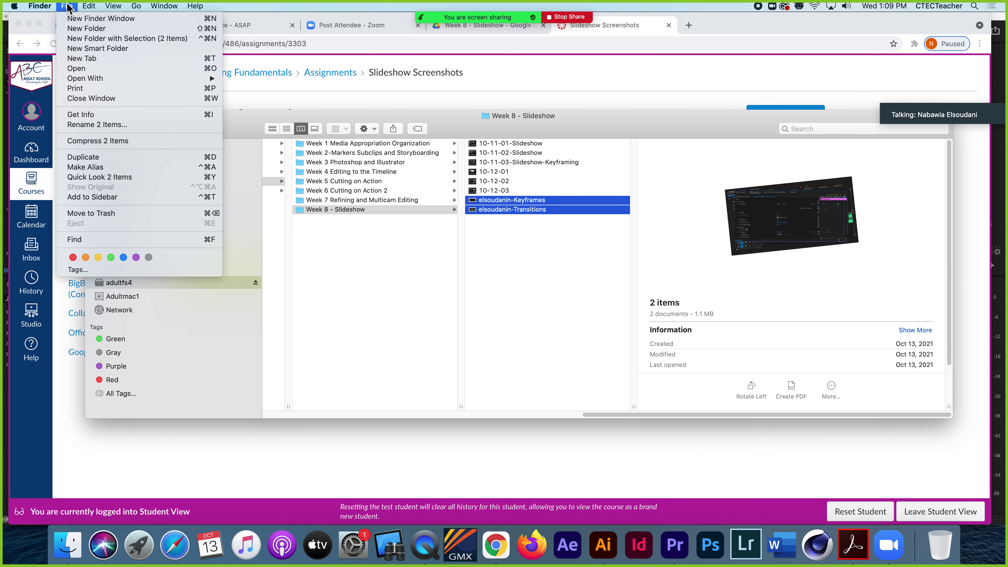
click(75, 19)
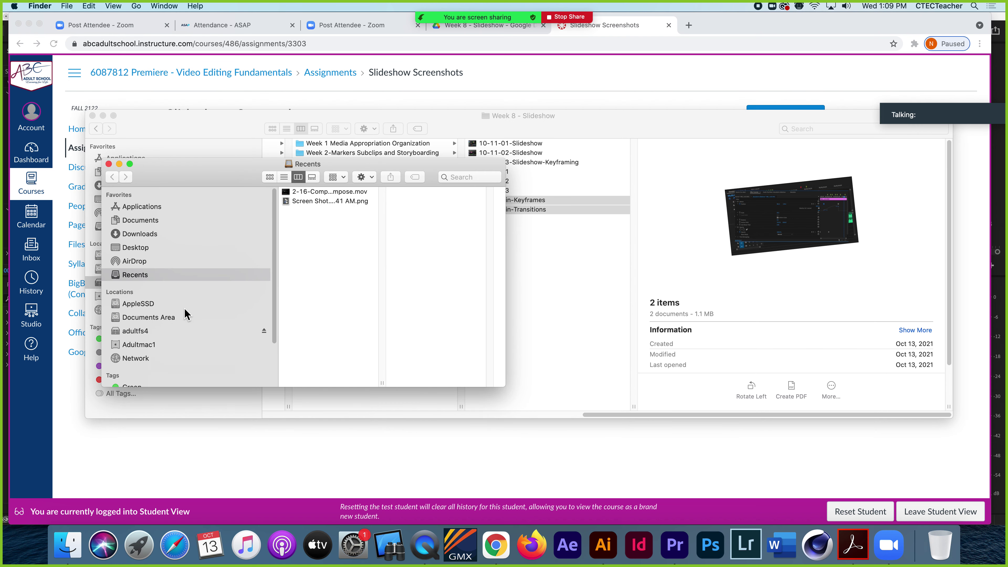
click(157, 317)
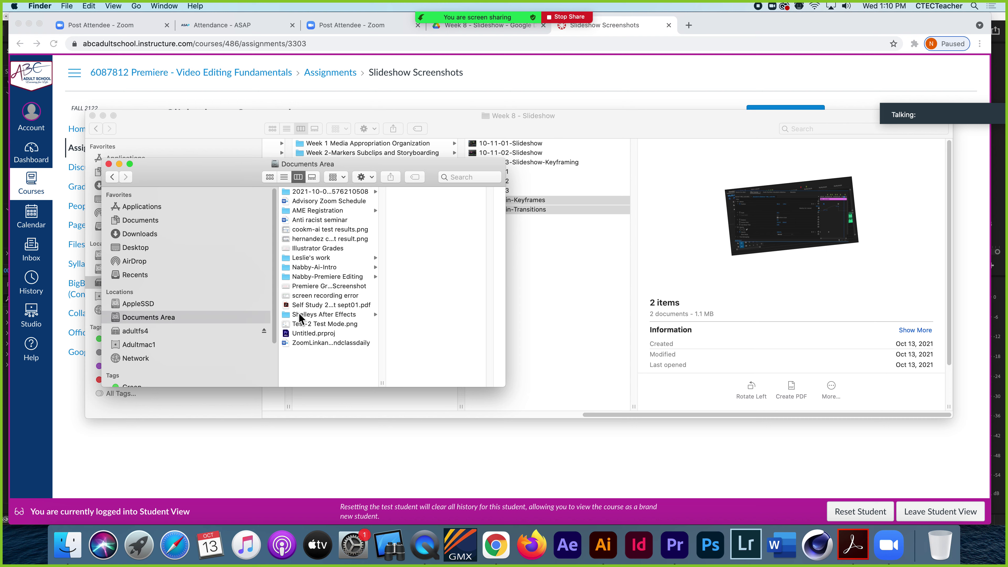
click(314, 277)
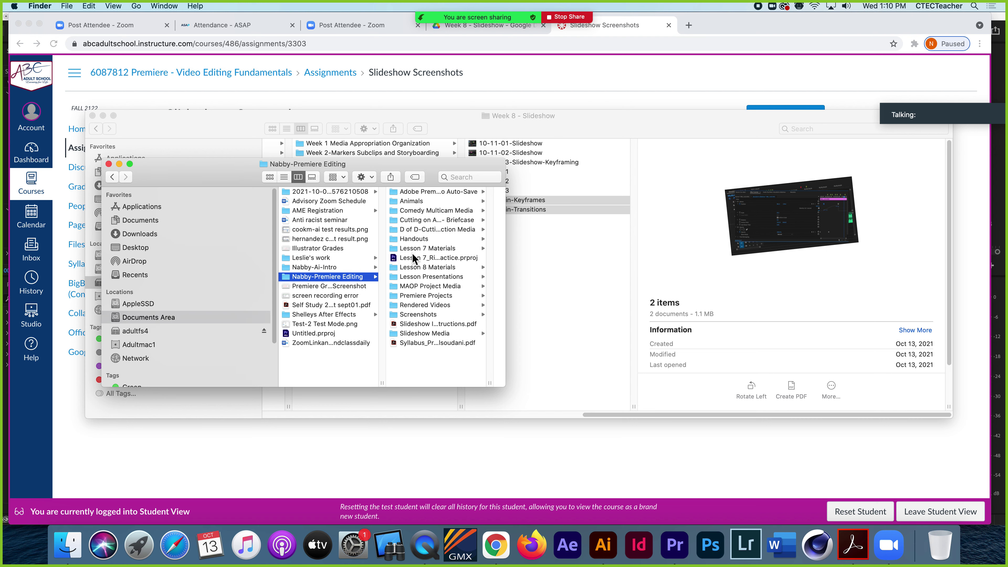
click(406, 315)
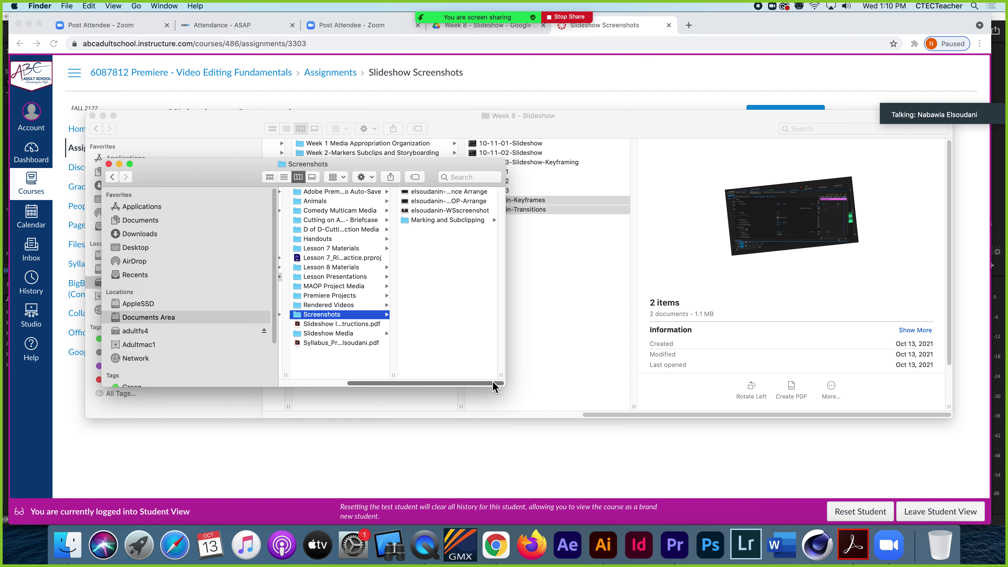
Arrange the two Finder windows apart to copy both selected files into the Screenshots folder, and return to the Chrome assignment page.
drag(505, 385, 712, 450)
drag(513, 167, 267, 67)
drag(496, 130, 407, 336)
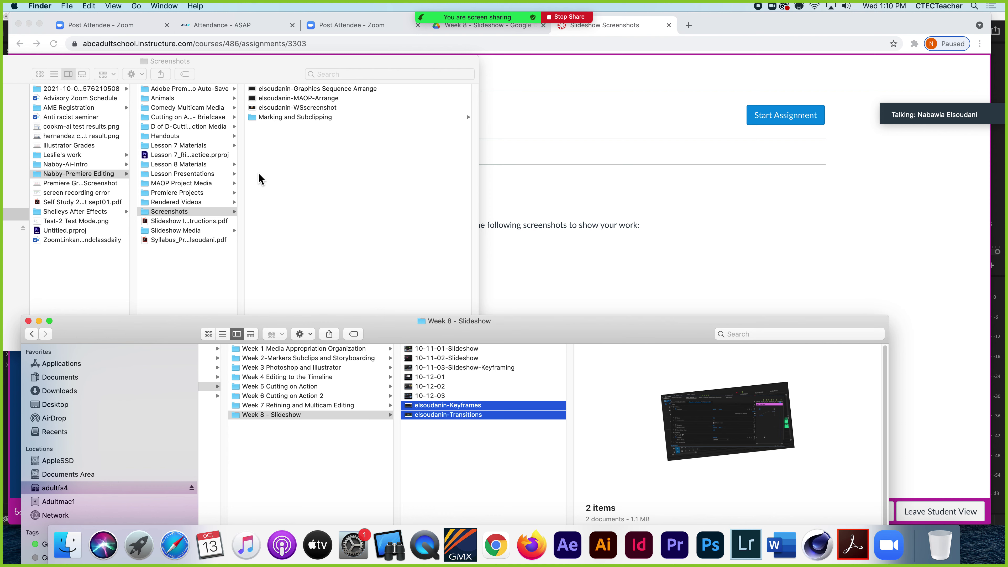
drag(408, 405, 311, 224)
click(589, 257)
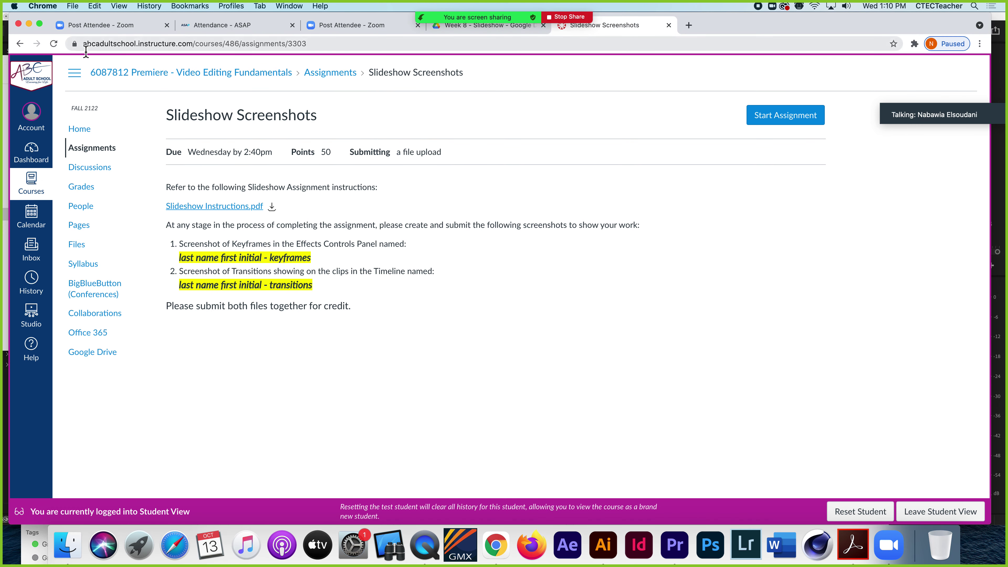
Open the Slideshow Screenshots assignment from the course's upcoming assignments and start a file upload submission.
click(81, 152)
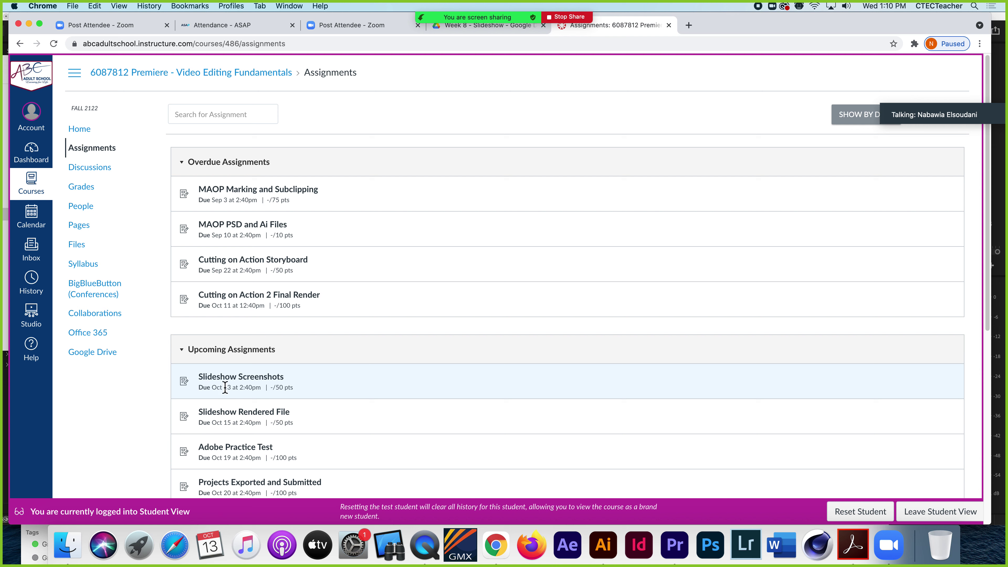
click(233, 380)
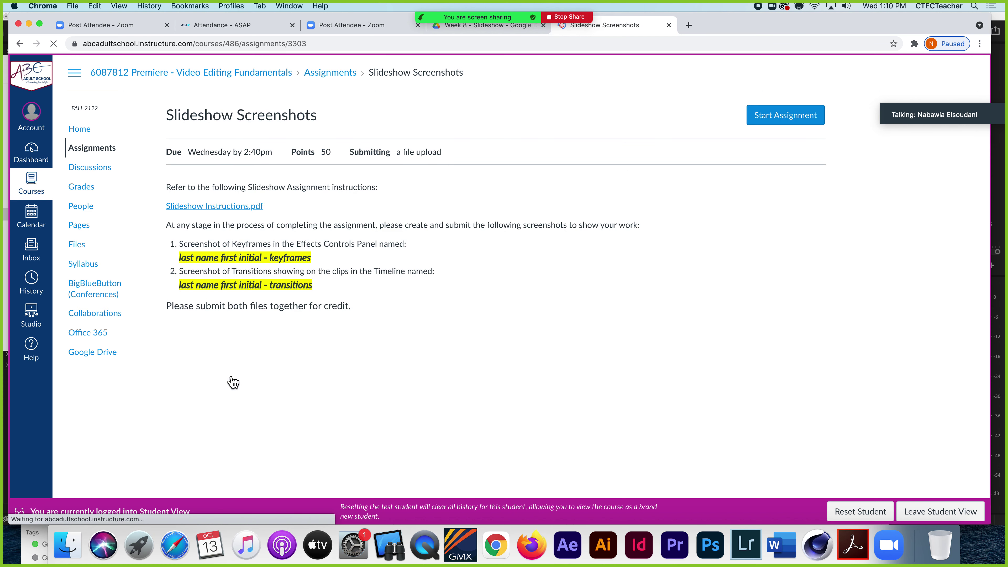
click(772, 120)
scroll(465, 305, down, 3)
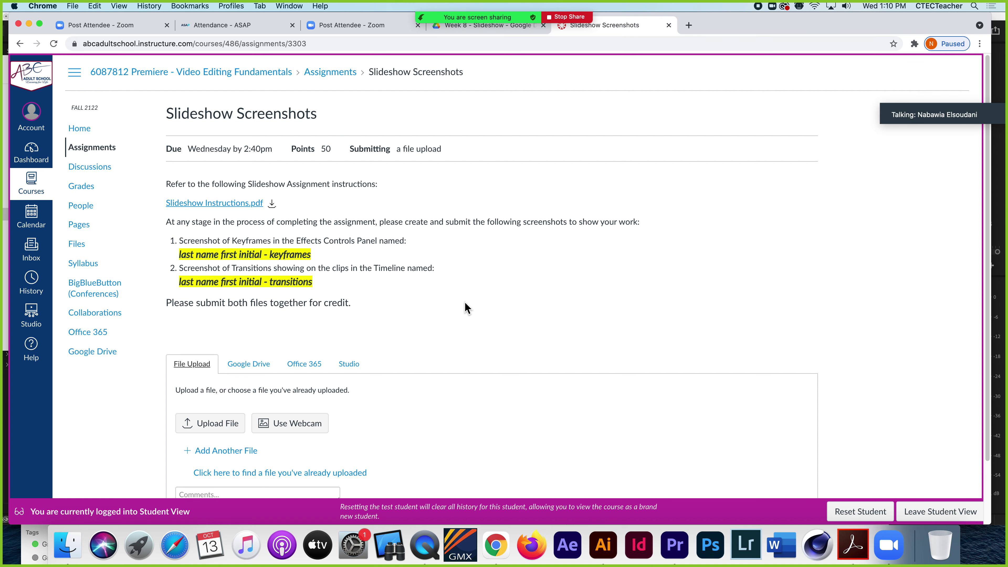
scroll(465, 309, down, 1)
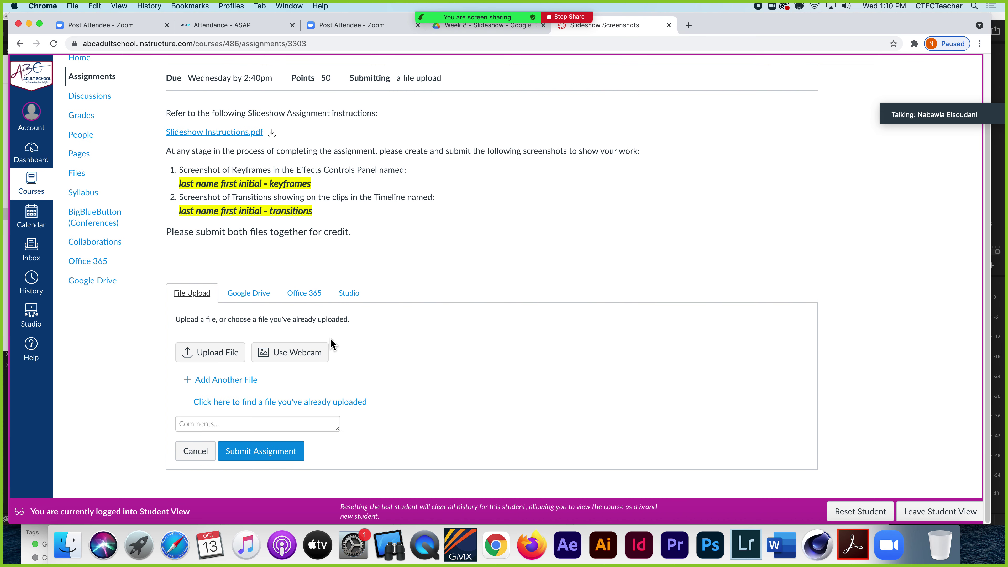
Attach the Keyframes screenshot from the Screenshots folder inside the teacher's Premiere Editing folder in Documents Area.
click(221, 356)
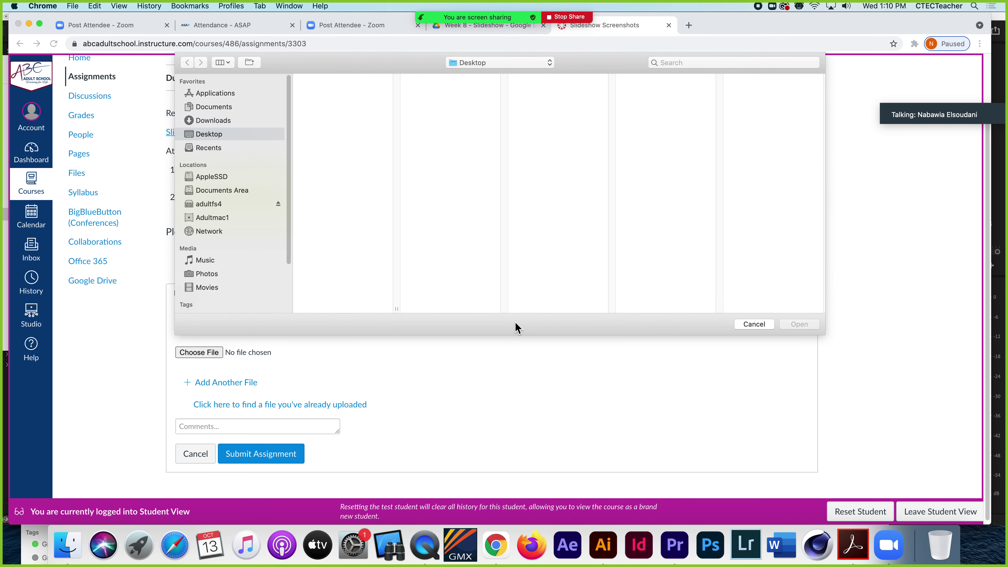
click(214, 190)
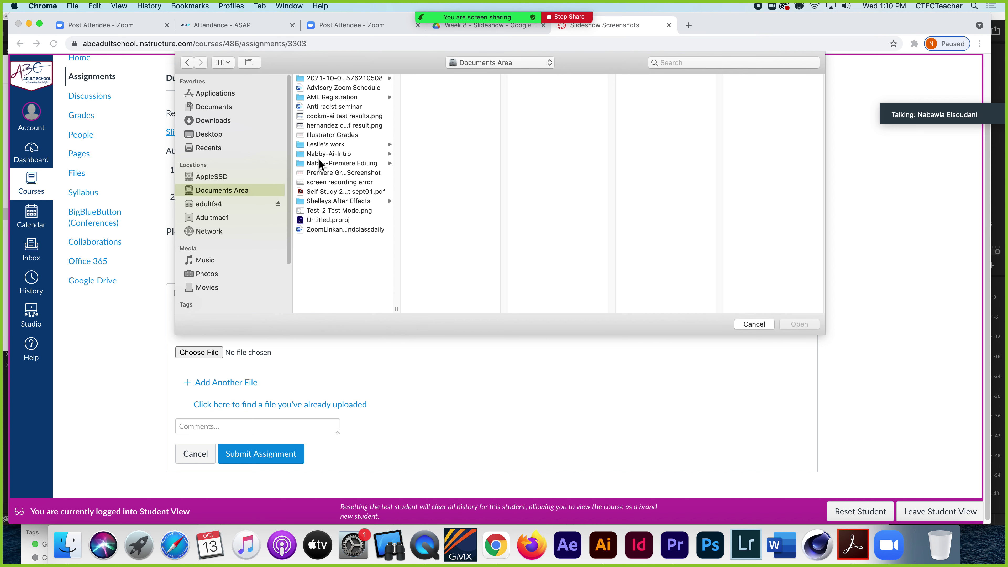
click(327, 164)
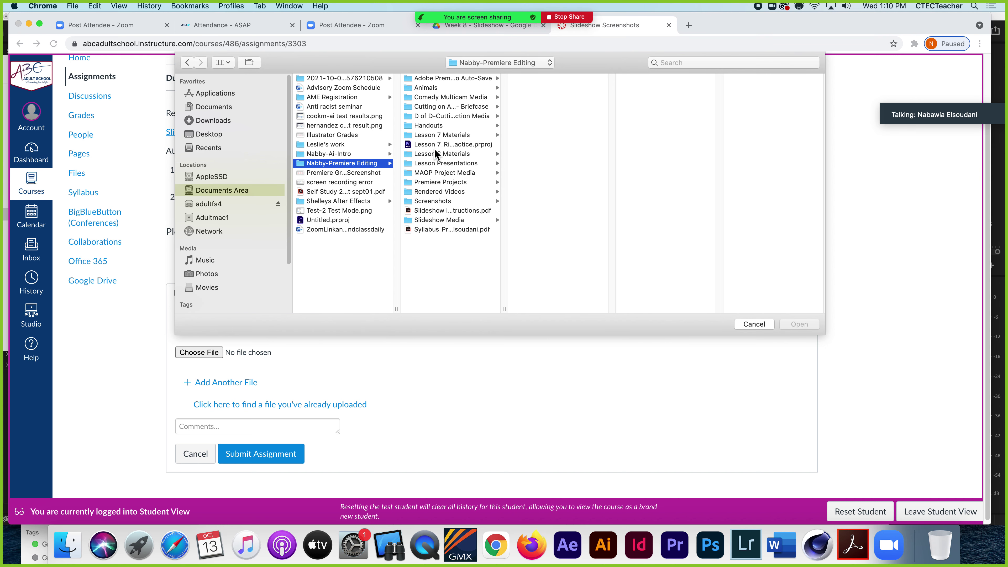
click(432, 201)
drag(612, 309, 723, 310)
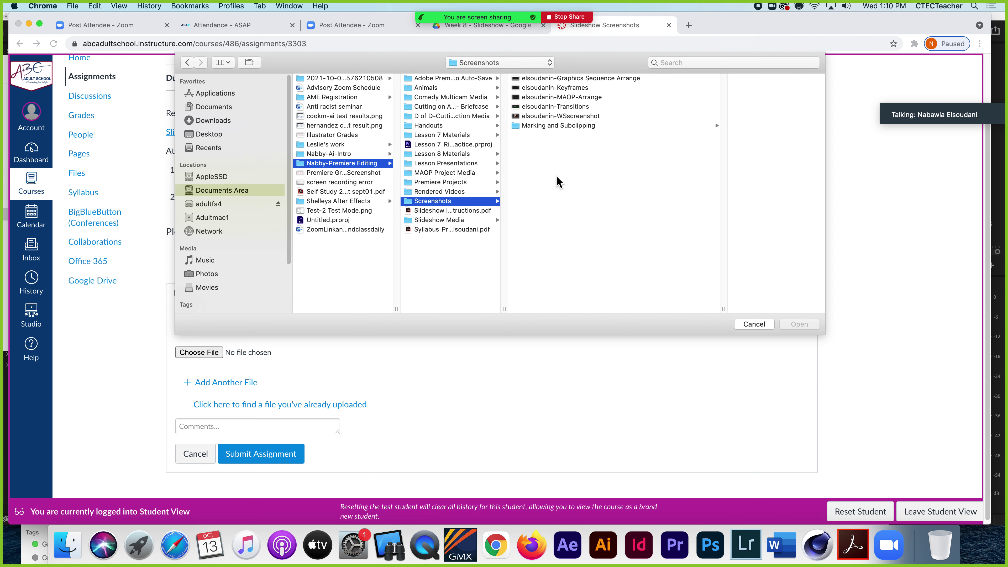
click(547, 88)
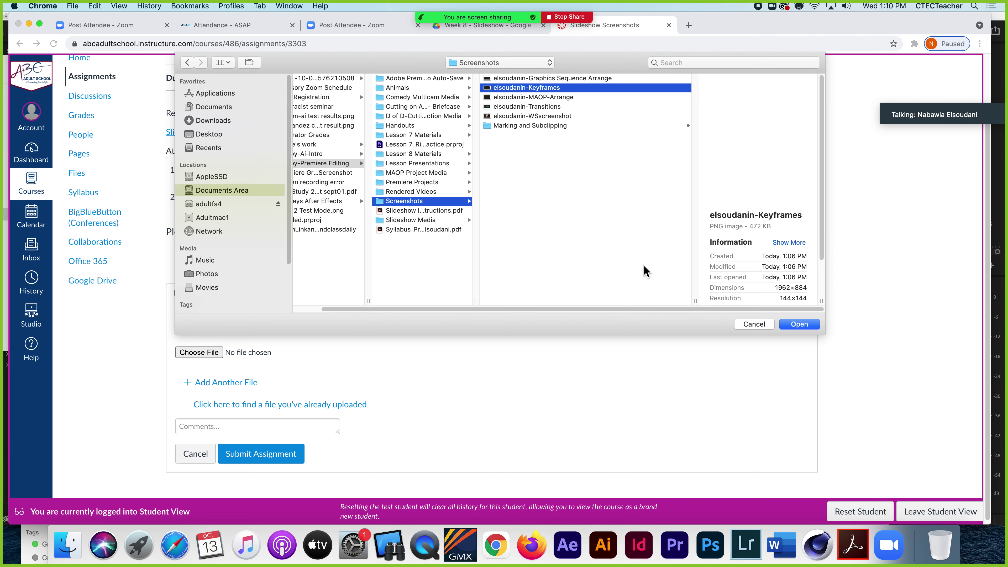
click(801, 324)
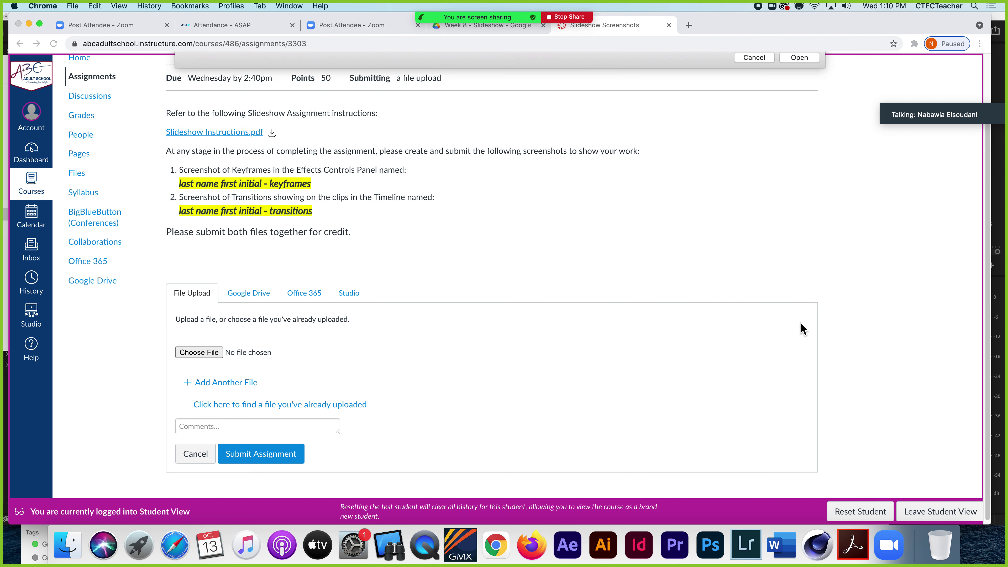
Add a second file to the submission and choose the Transitions screenshot from the Screenshots folder.
click(208, 385)
click(209, 385)
click(207, 382)
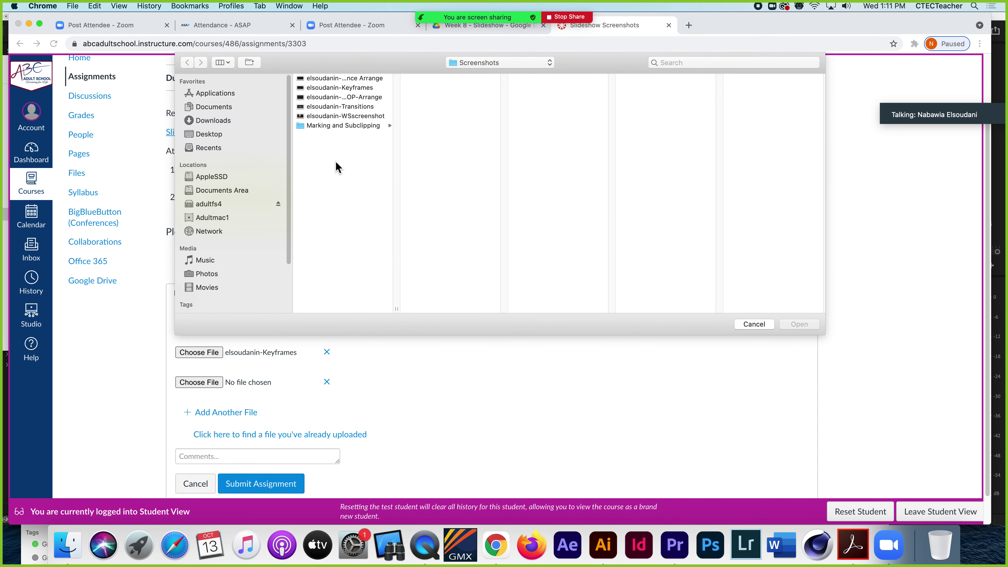
click(352, 107)
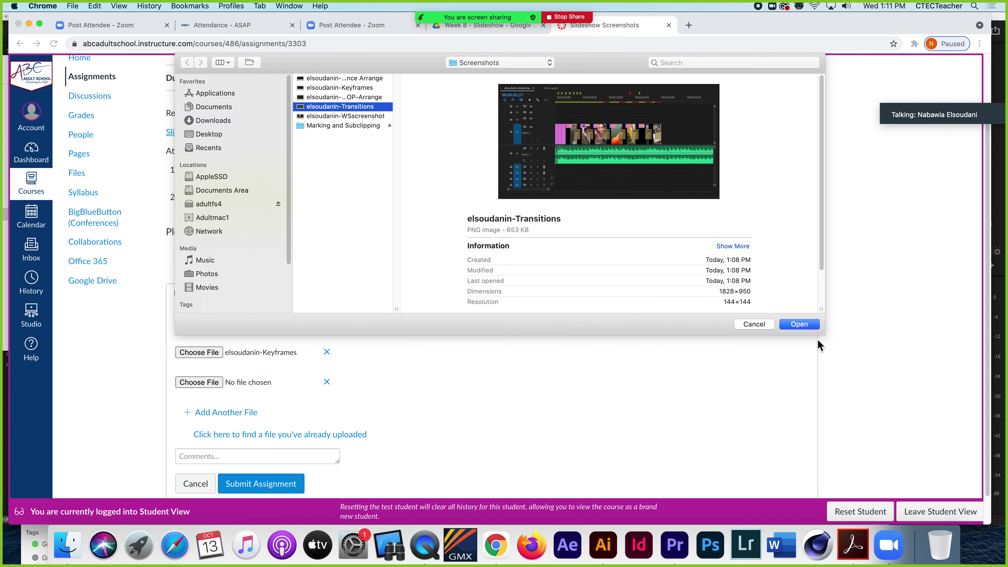
click(799, 325)
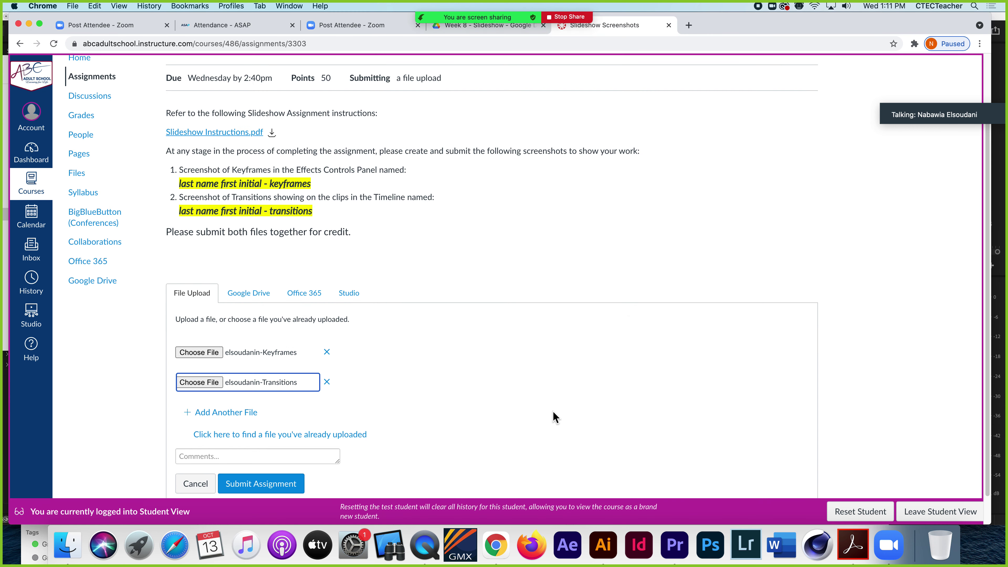
Submit the Slideshow Screenshots assignment with both screenshots attached.
scroll(363, 437, down, 1)
scroll(365, 437, down, 1)
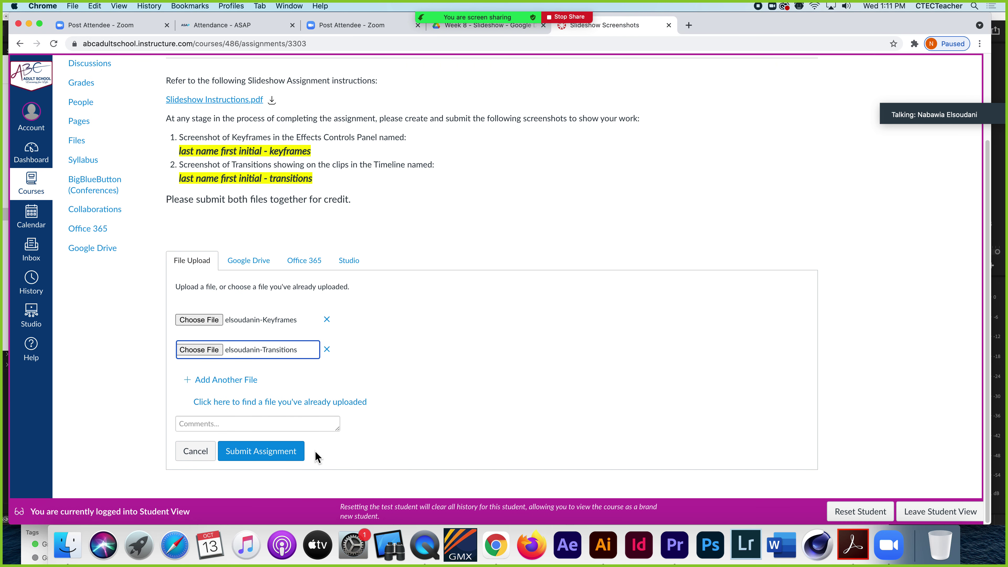
click(285, 453)
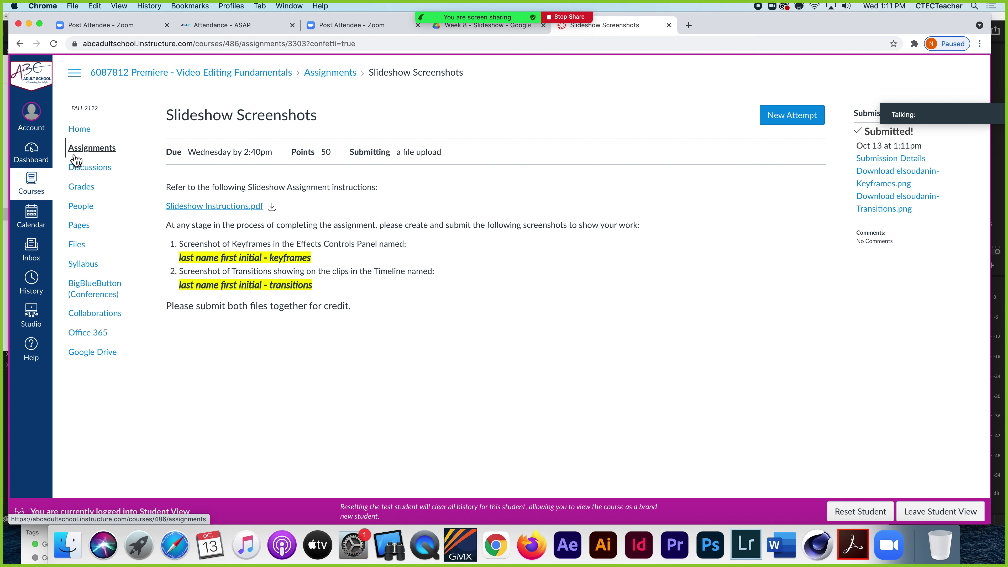
Look through the course's overdue, upcoming and past assignments for screenshot instructions and open Creating a Custom Workspace.
click(85, 151)
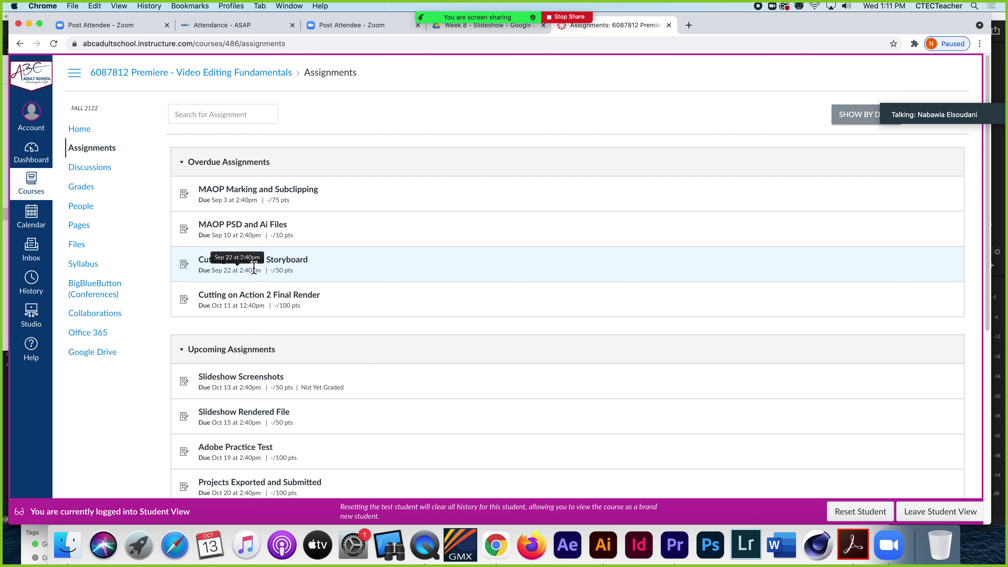
scroll(301, 284, down, 1)
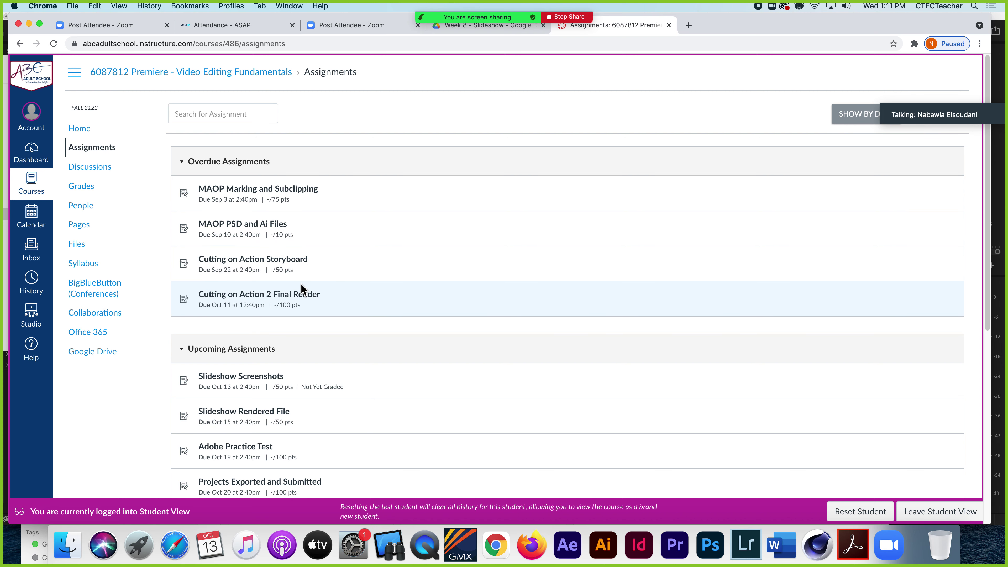
scroll(301, 283, down, 2)
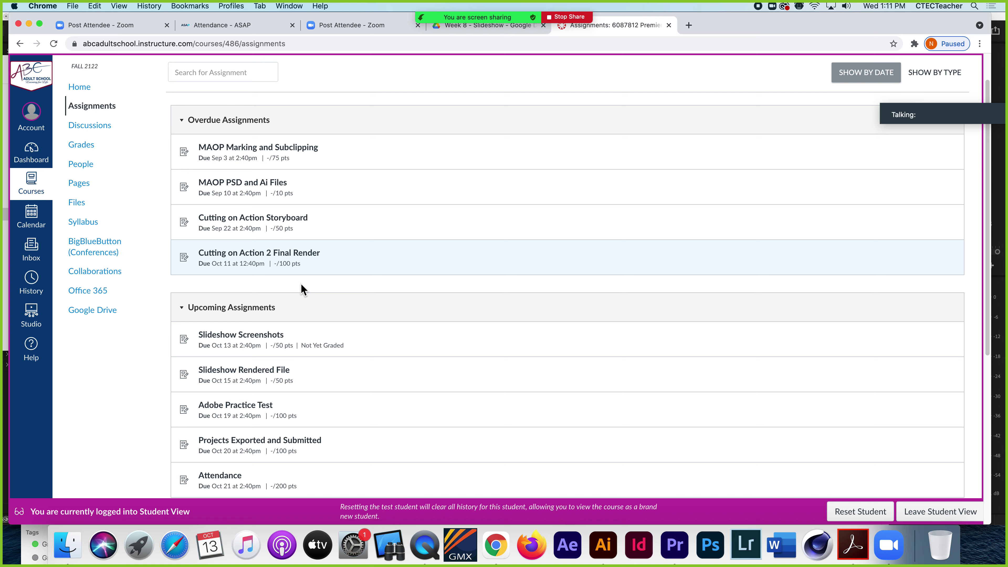
scroll(301, 284, down, 4)
scroll(301, 283, down, 4)
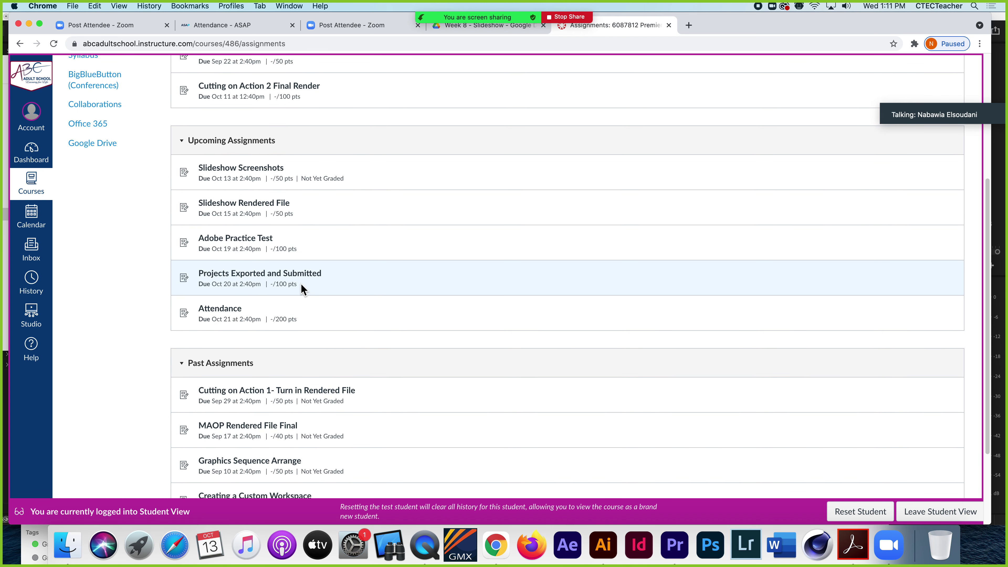
scroll(290, 320, down, 3)
scroll(290, 320, down, 3)
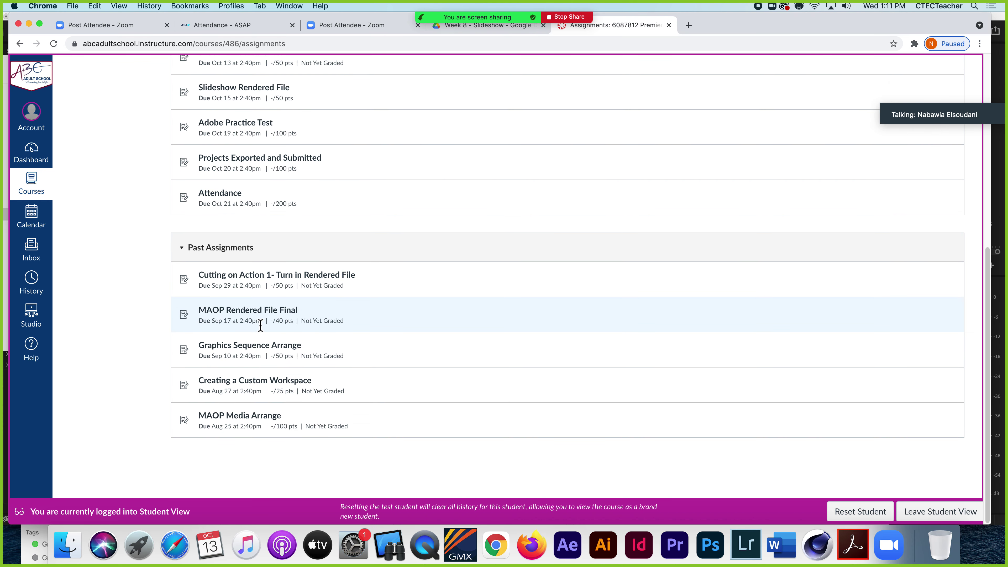
click(246, 384)
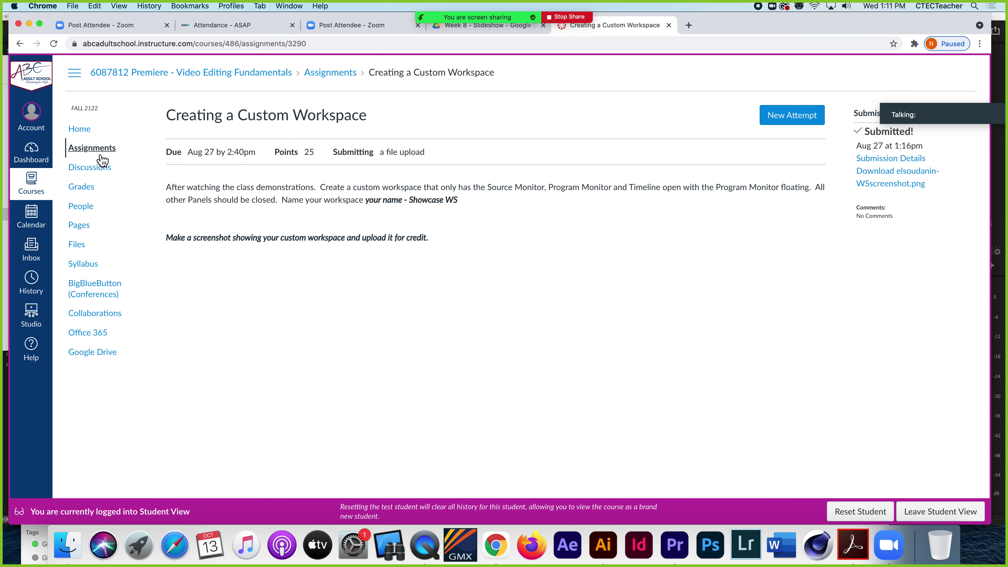
Return to the assignments list and open MAOP Media Arrange under Past Assignments.
click(95, 149)
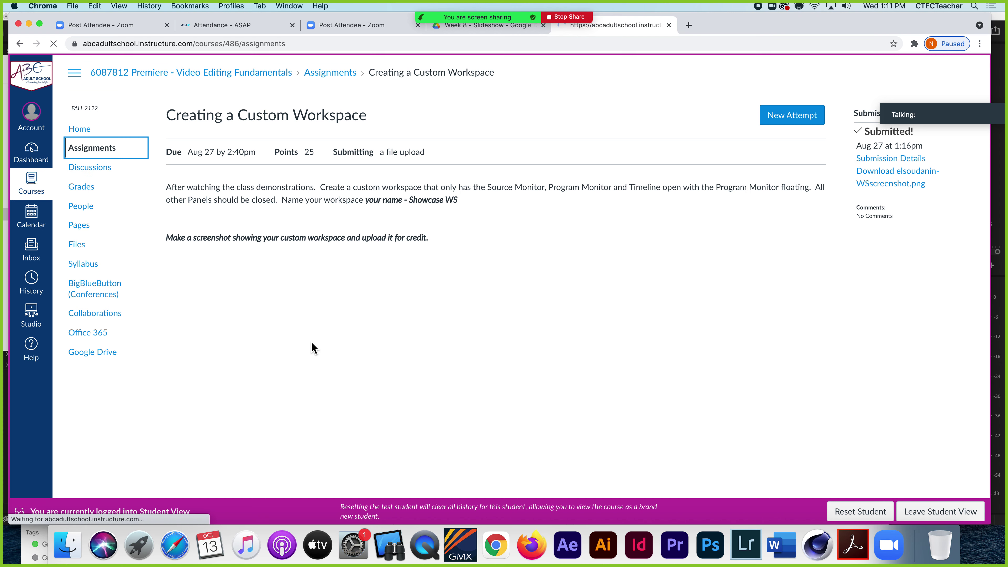
scroll(312, 348, down, 5)
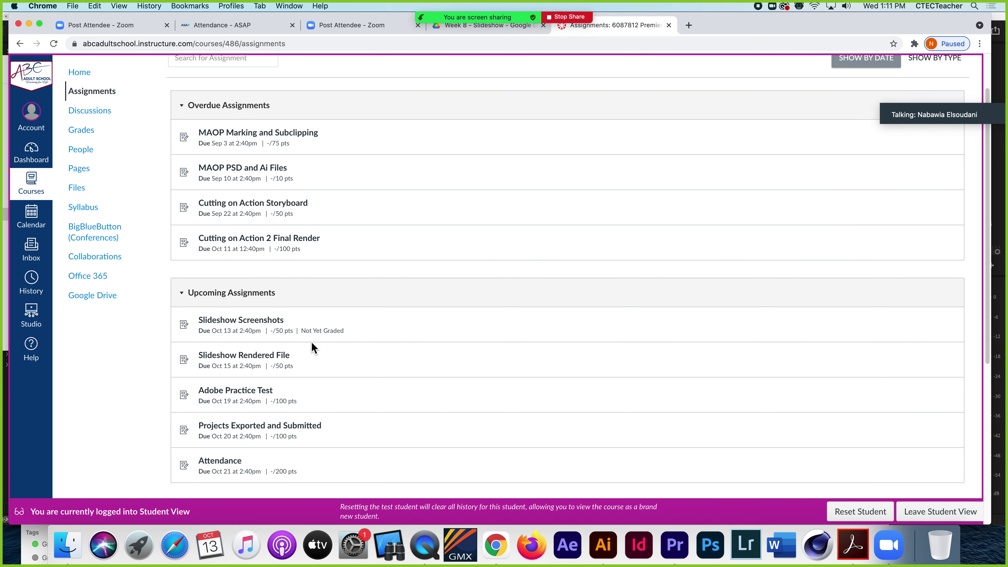
scroll(314, 348, down, 4)
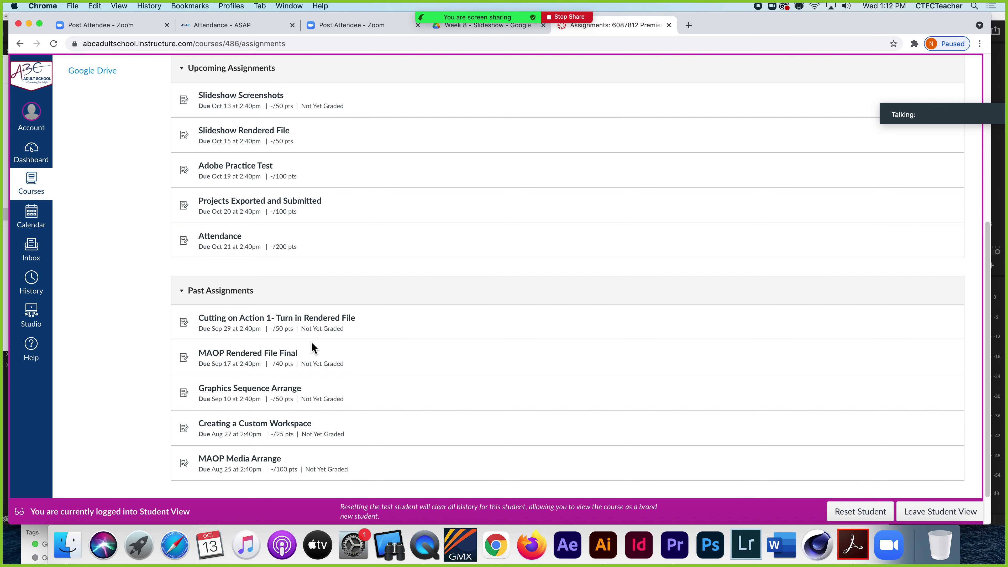
scroll(312, 343, down, 1)
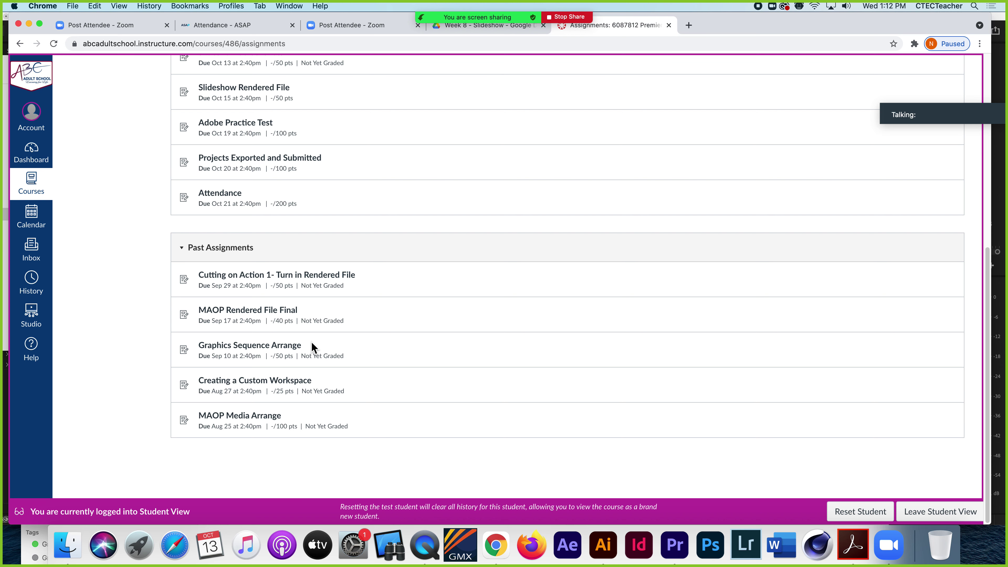
scroll(312, 343, up, 1)
scroll(311, 342, up, 1)
scroll(311, 342, down, 2)
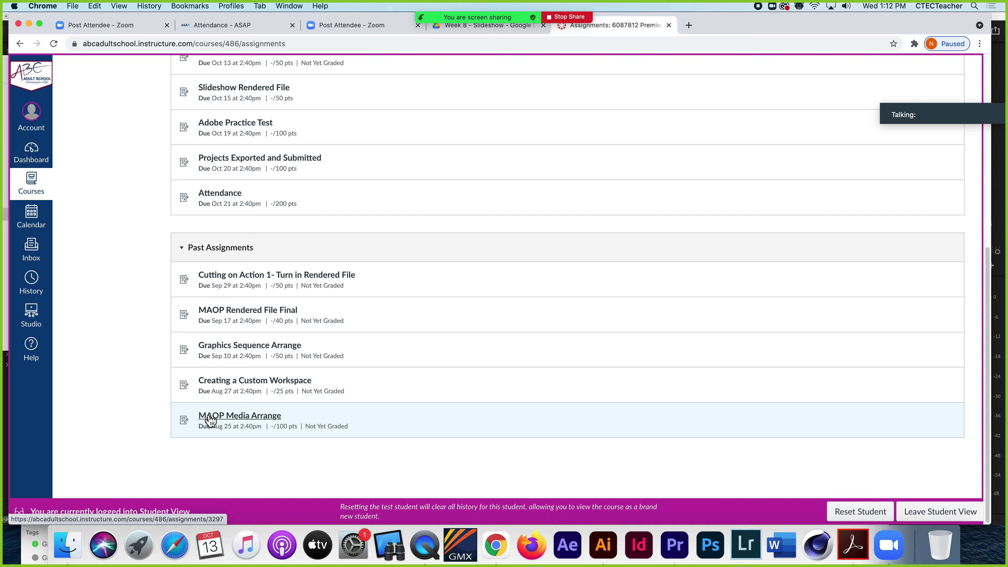
click(211, 417)
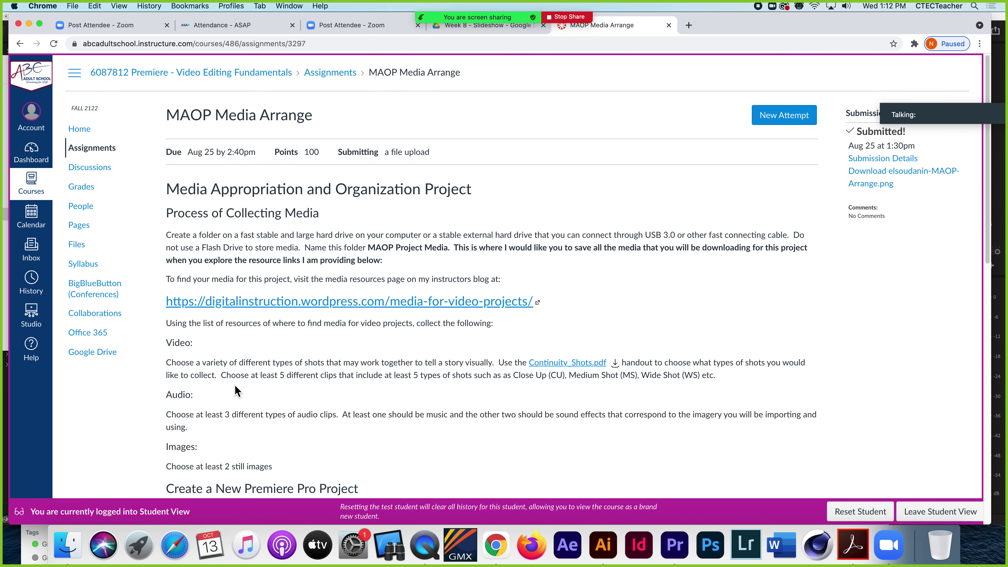
Examine the MAOP Media Arrange page for the submission guidelines and the instructions on taking screenshots on Mac and PC.
scroll(237, 388, down, 5)
scroll(236, 389, down, 8)
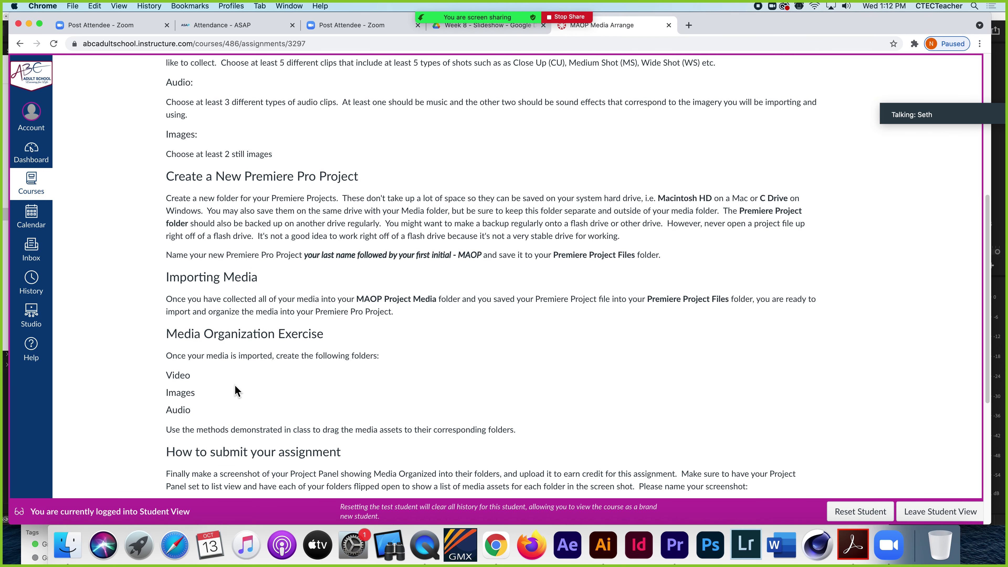
scroll(236, 387, down, 1)
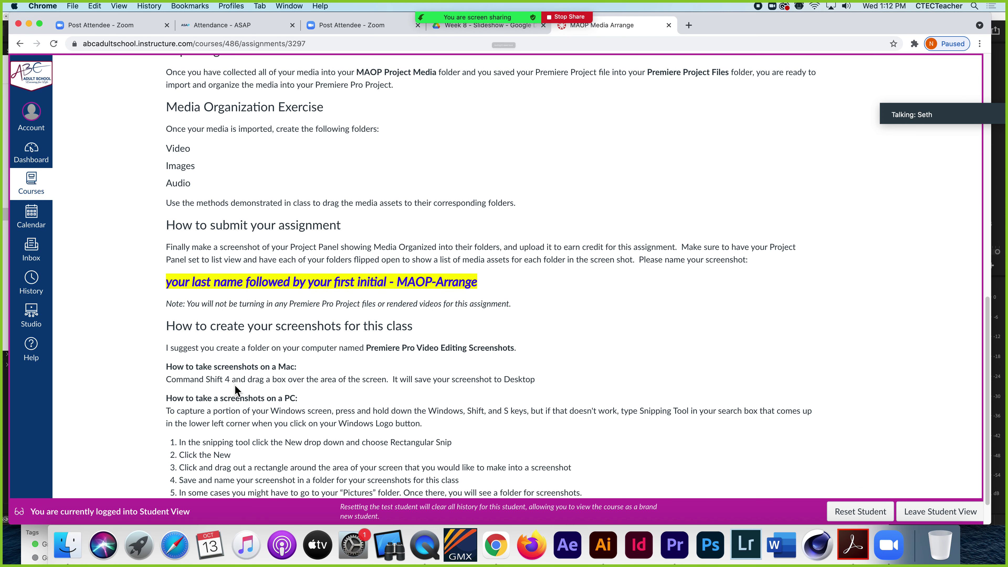
scroll(235, 388, down, 1)
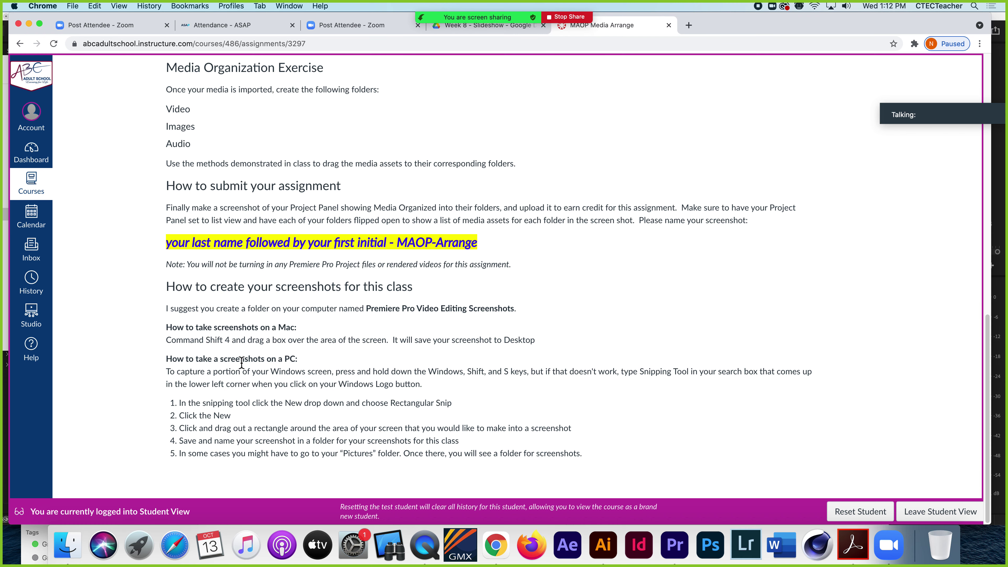
scroll(241, 363, up, 10)
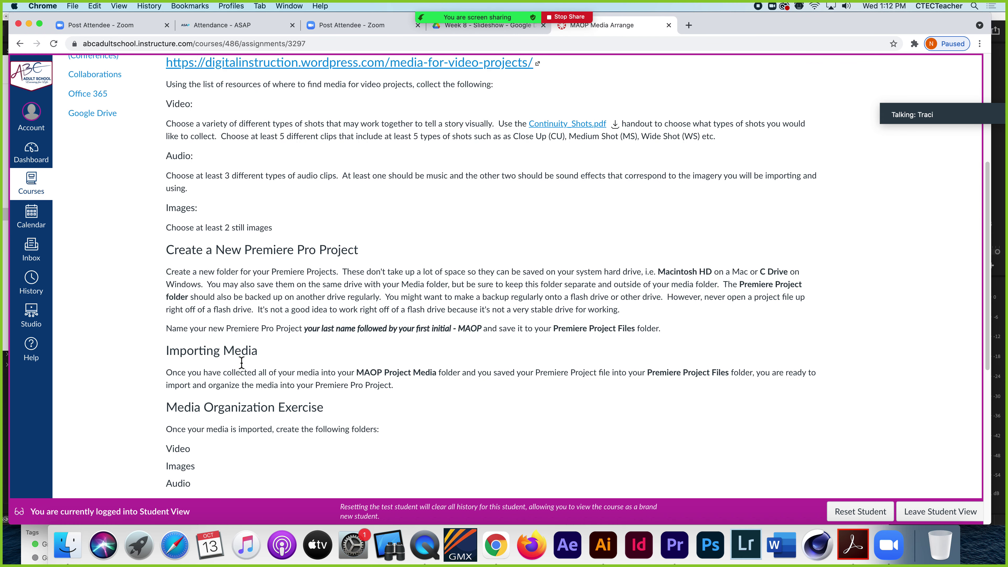
scroll(241, 362, up, 4)
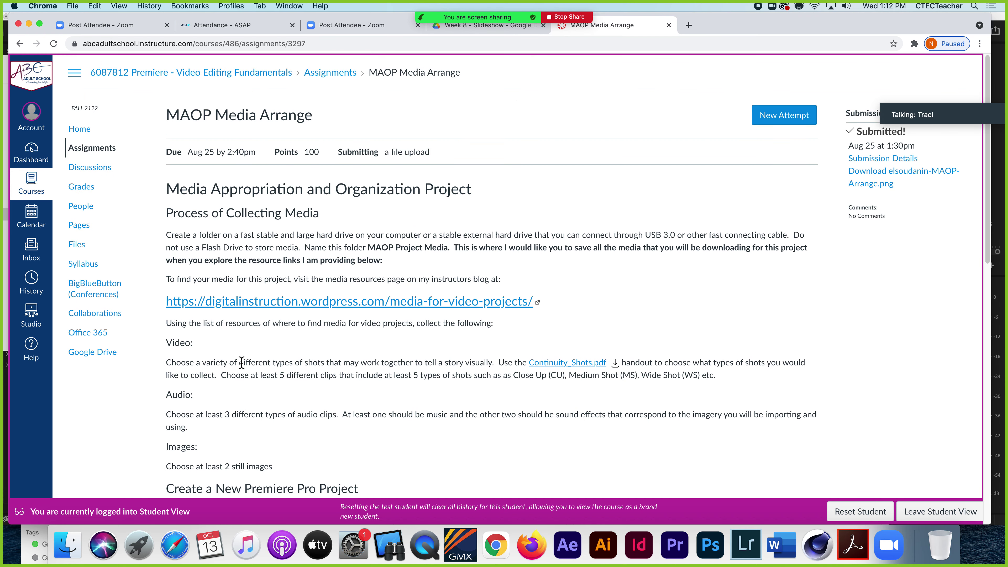
scroll(241, 363, down, 14)
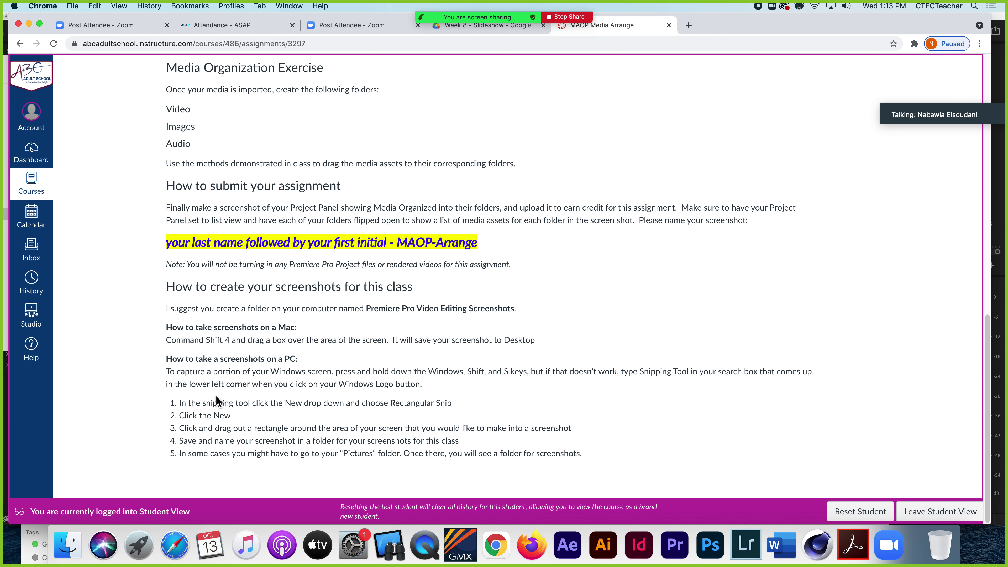
scroll(194, 356, up, 10)
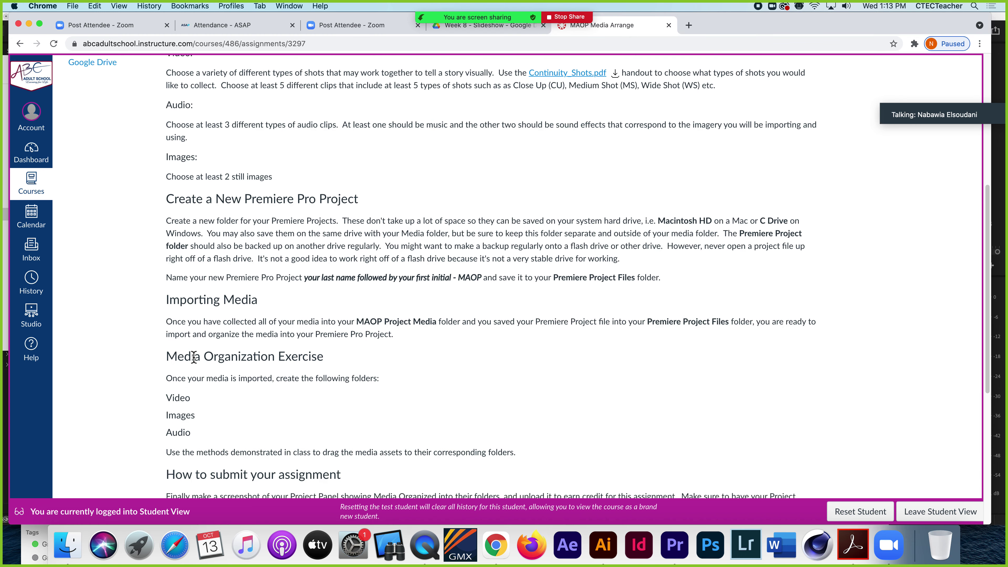
scroll(194, 357, up, 3)
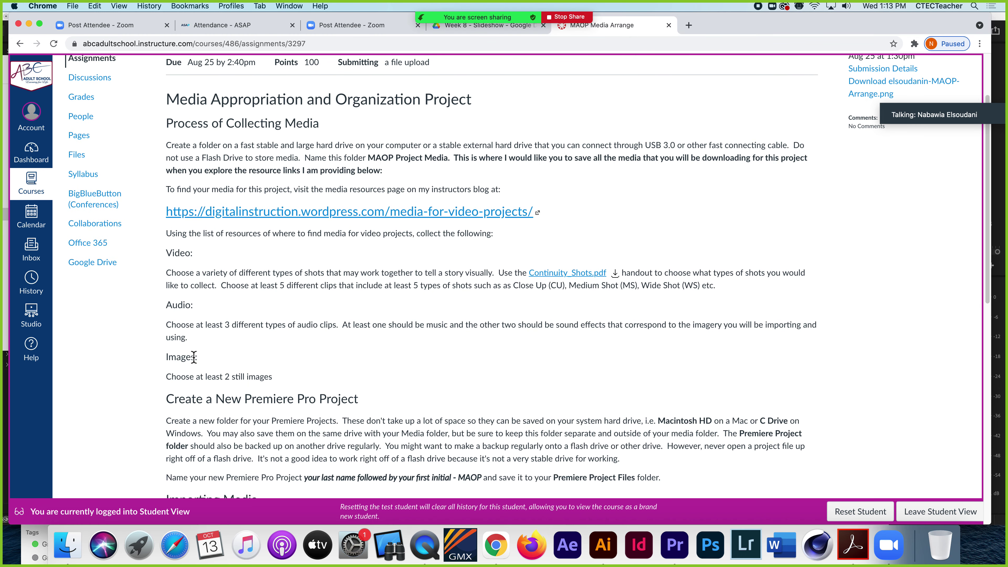
Copy the "How to create your screenshots for this class" section, from its heading through the PC steps, on the MAOP Media Arrange page.
scroll(244, 295, up, 4)
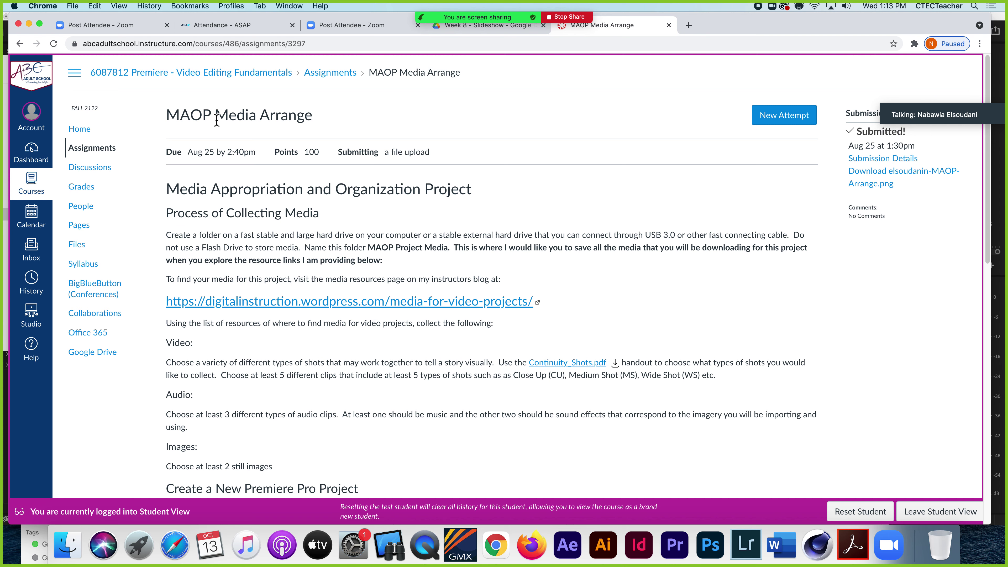
scroll(220, 433, down, 15)
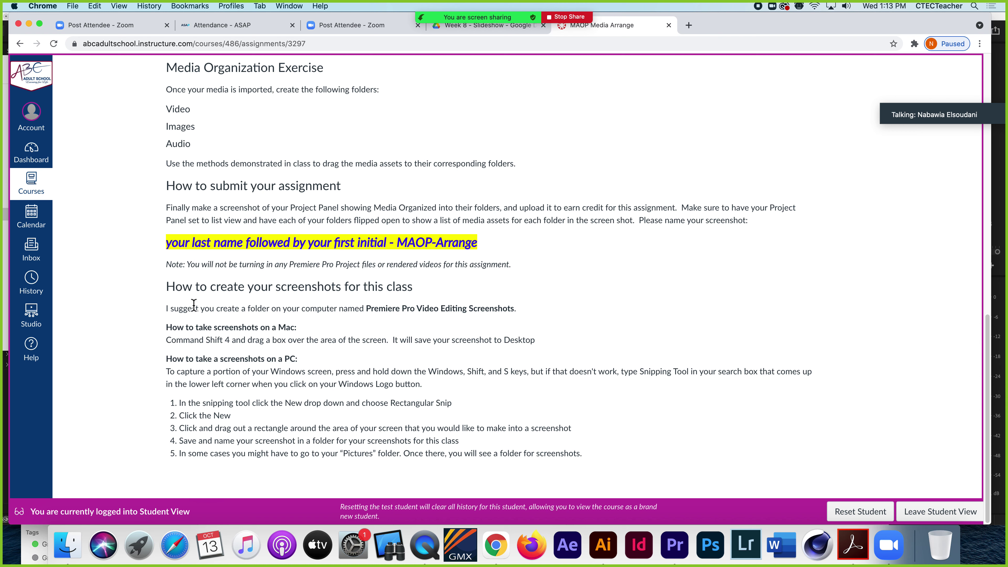
drag(170, 286, 428, 459)
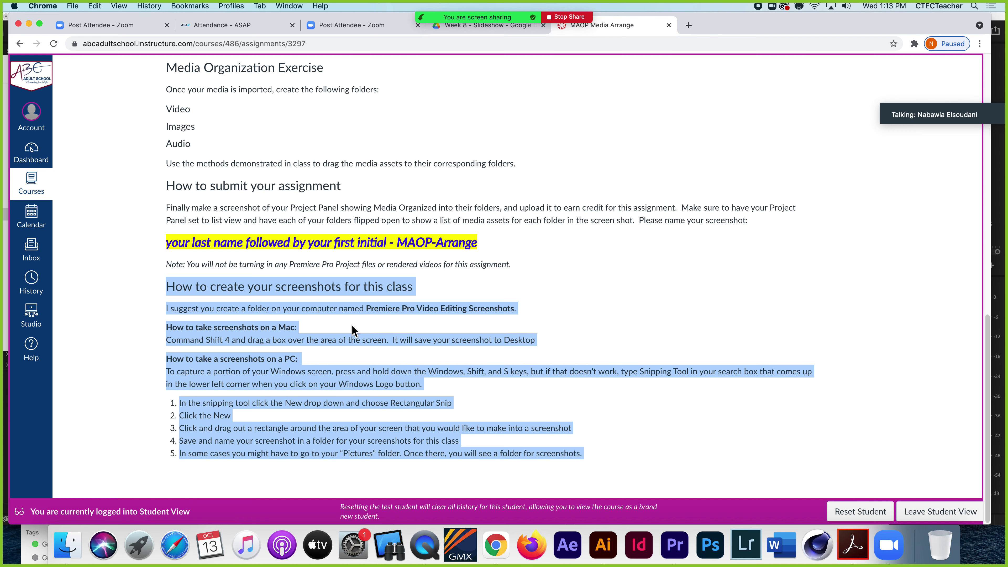
click(304, 371)
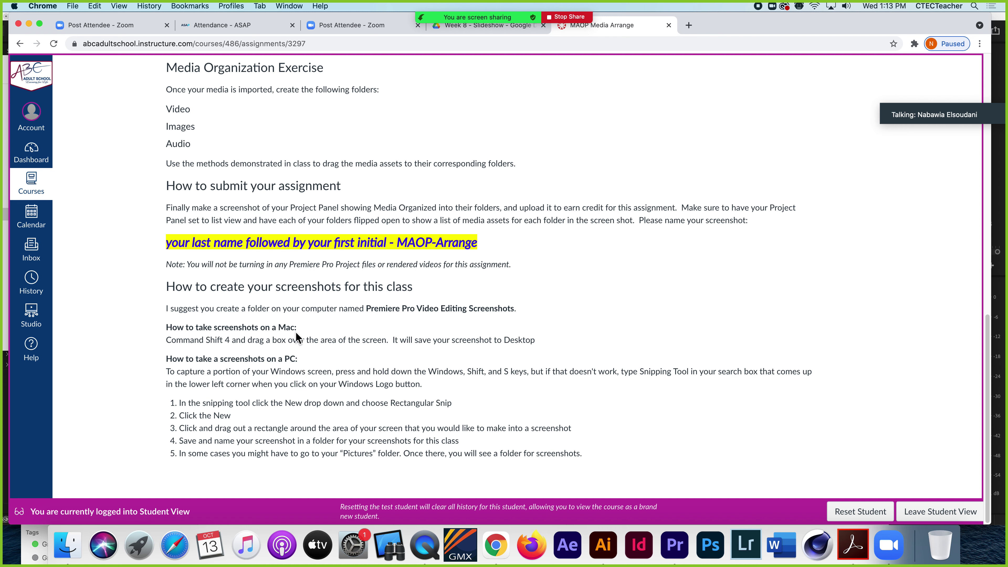
Leave Student View and open the Slideshow Screenshots assignment for editing.
scroll(295, 332, up, 15)
drag(932, 102, 896, 233)
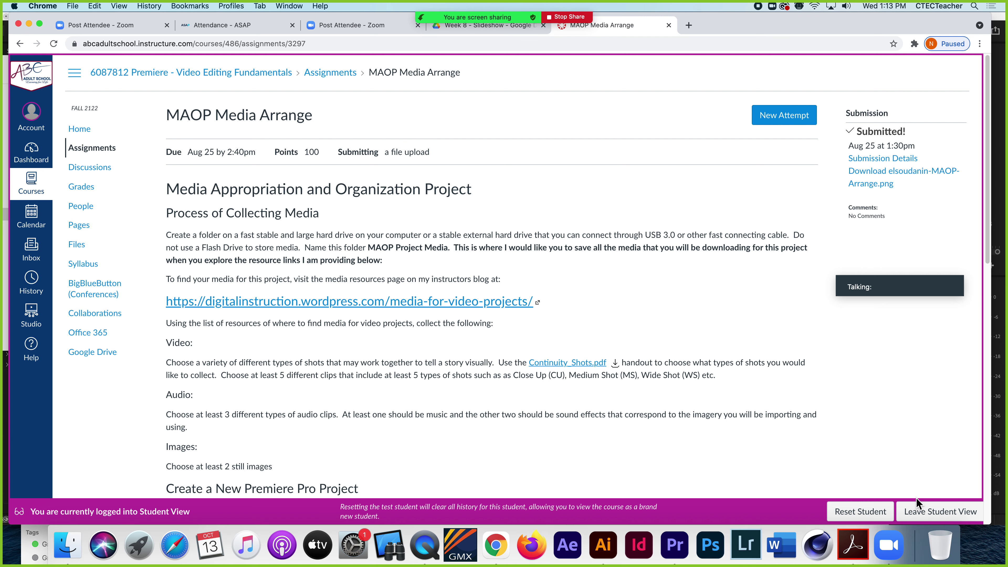
click(922, 509)
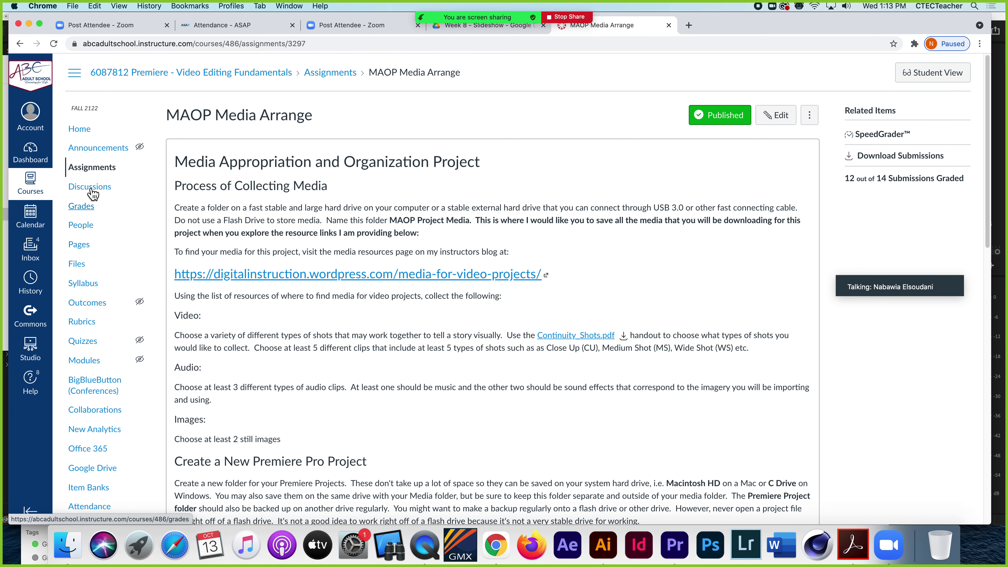
click(97, 174)
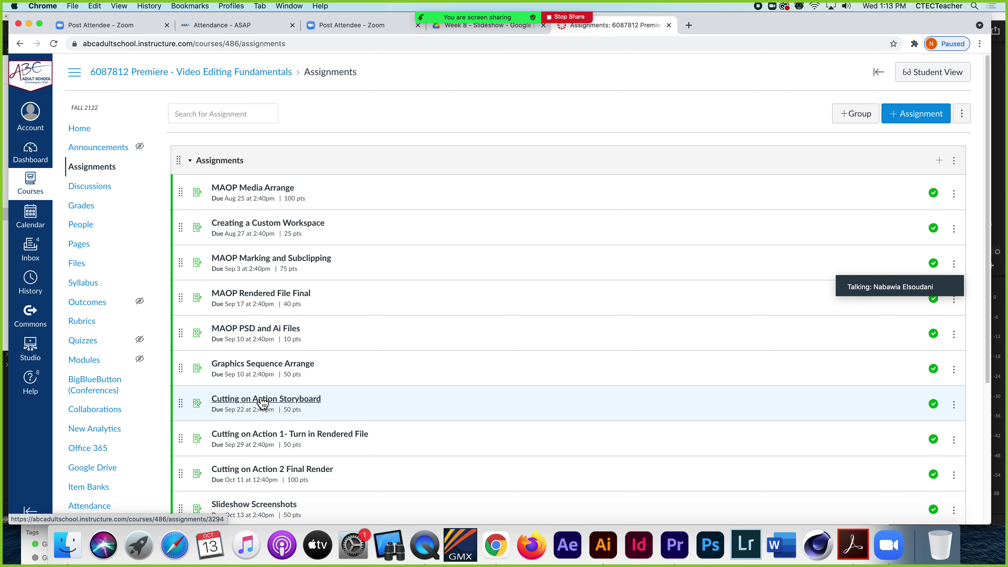
scroll(261, 405, down, 5)
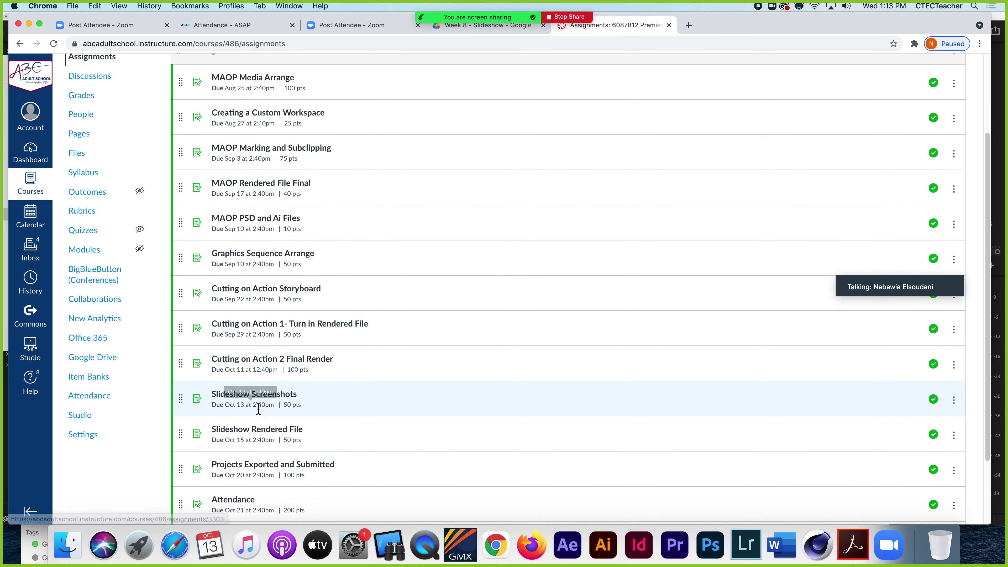
click(230, 399)
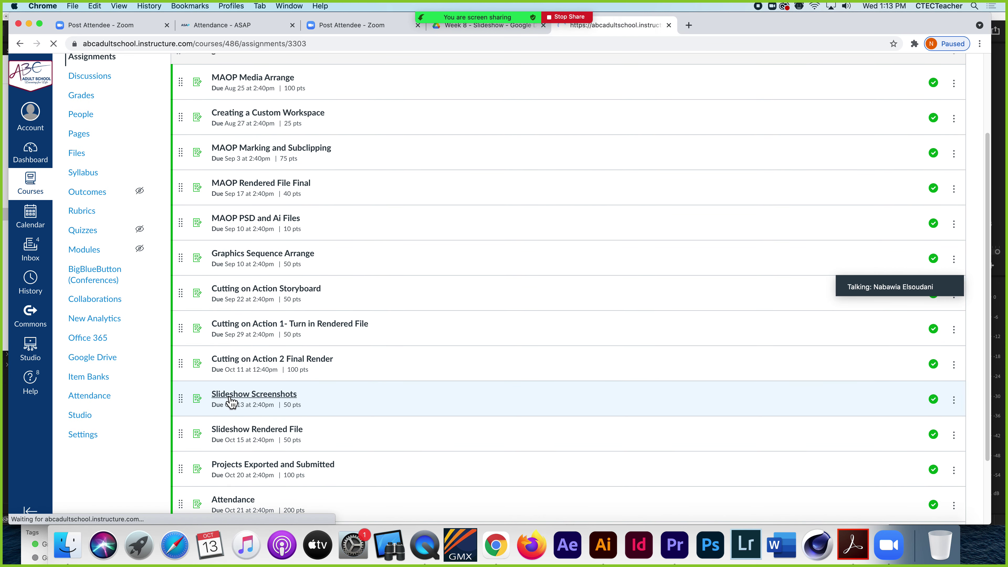
click(776, 121)
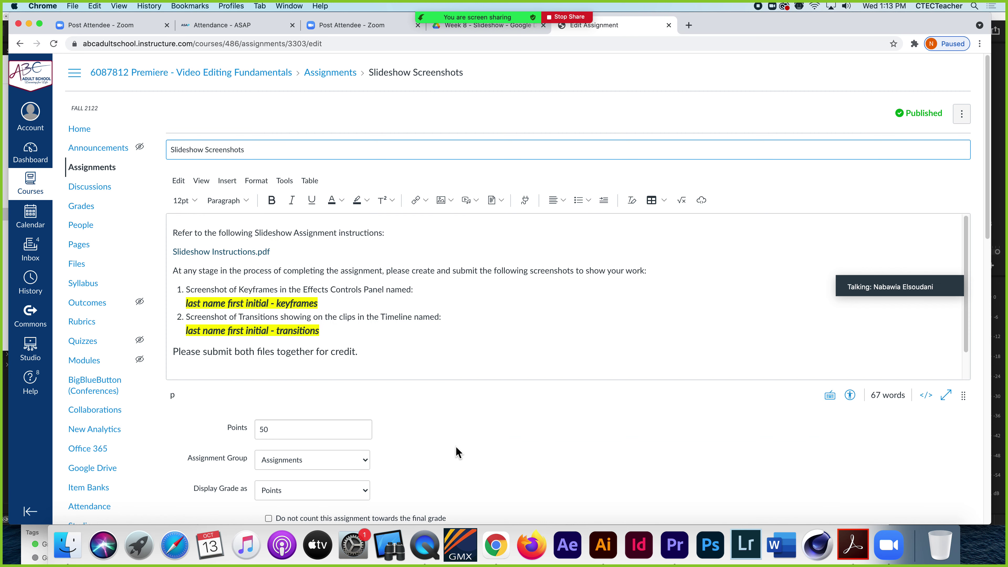
Paste the copied screenshot instructions between the transitions item and the closing "Please submit both files together for credit" line, and save the assignment.
click(368, 359)
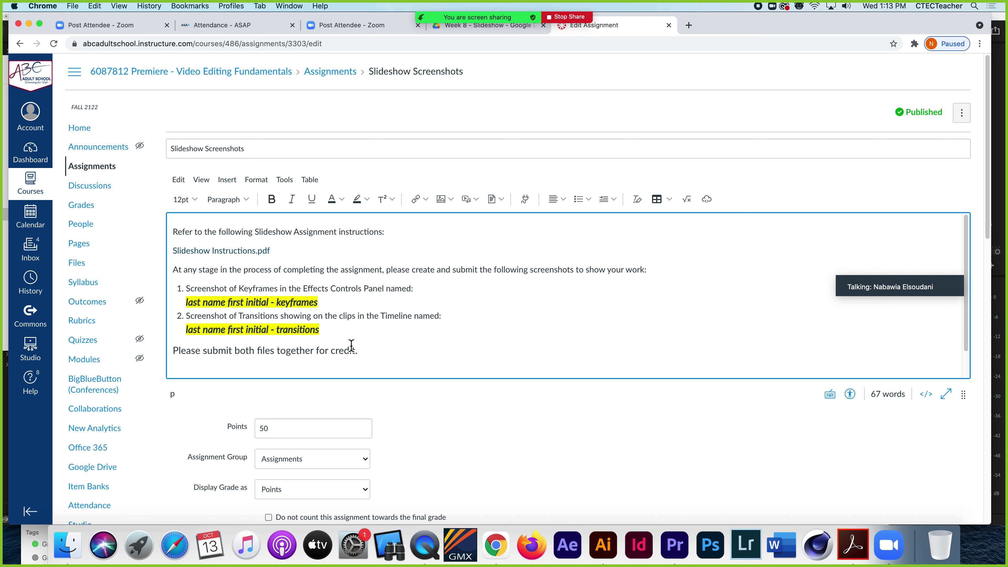
click(342, 338)
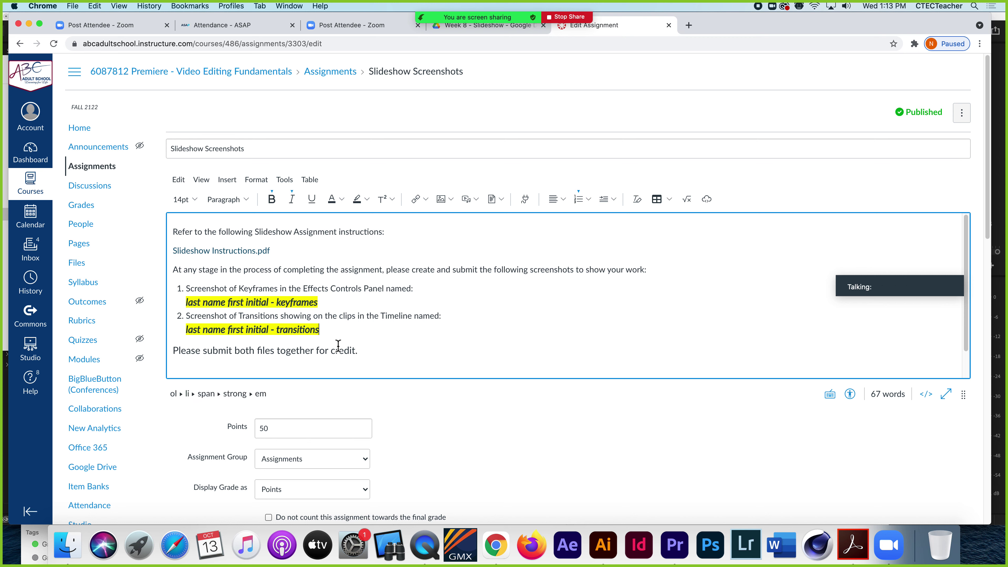
key(Return)
key(Return)
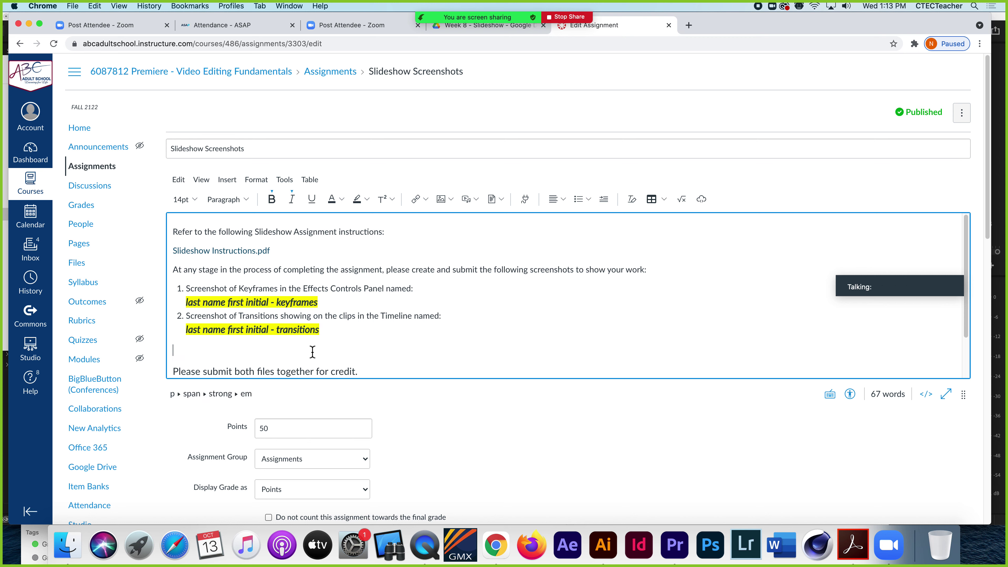
key(super+v)
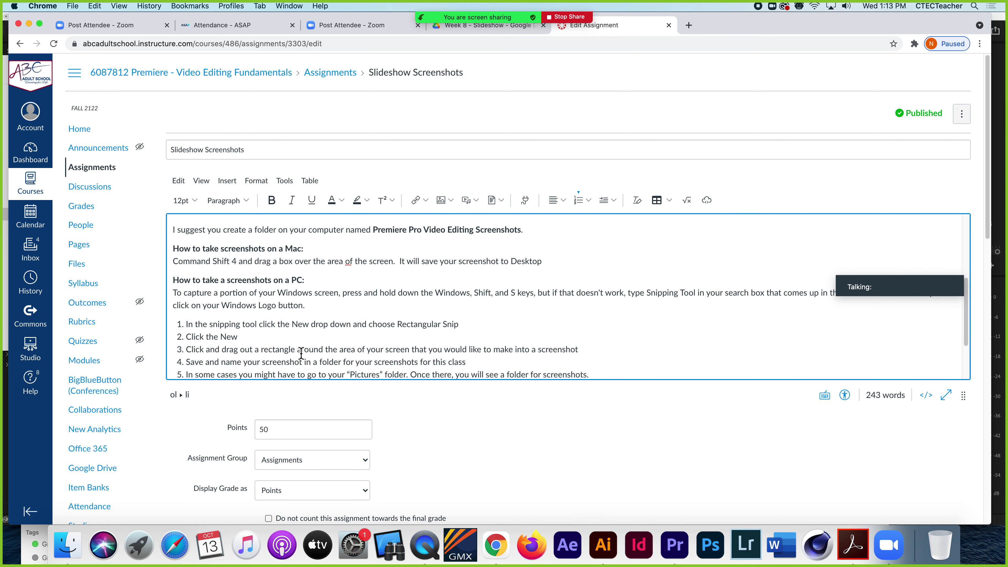
scroll(270, 334, up, 1)
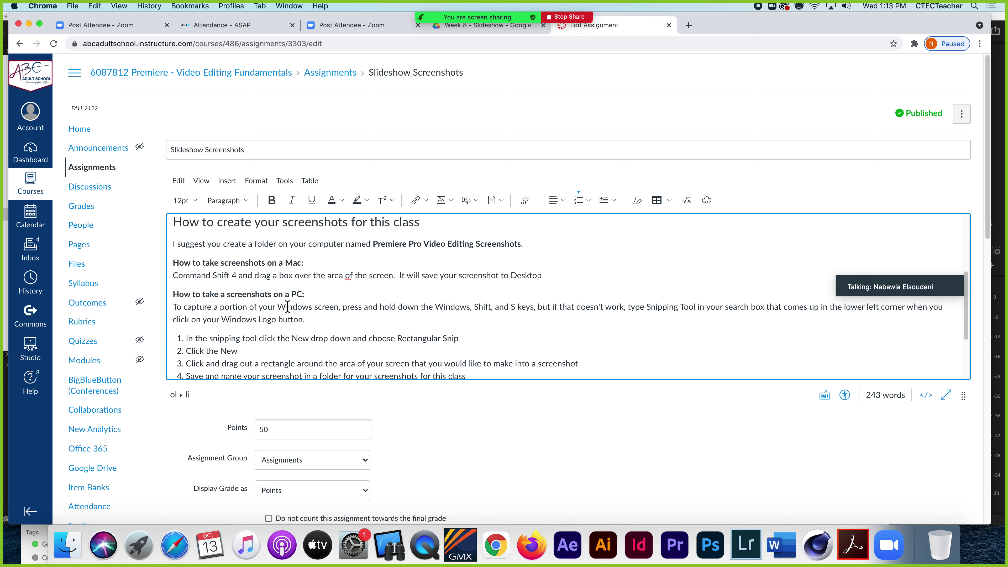
scroll(252, 335, up, 1)
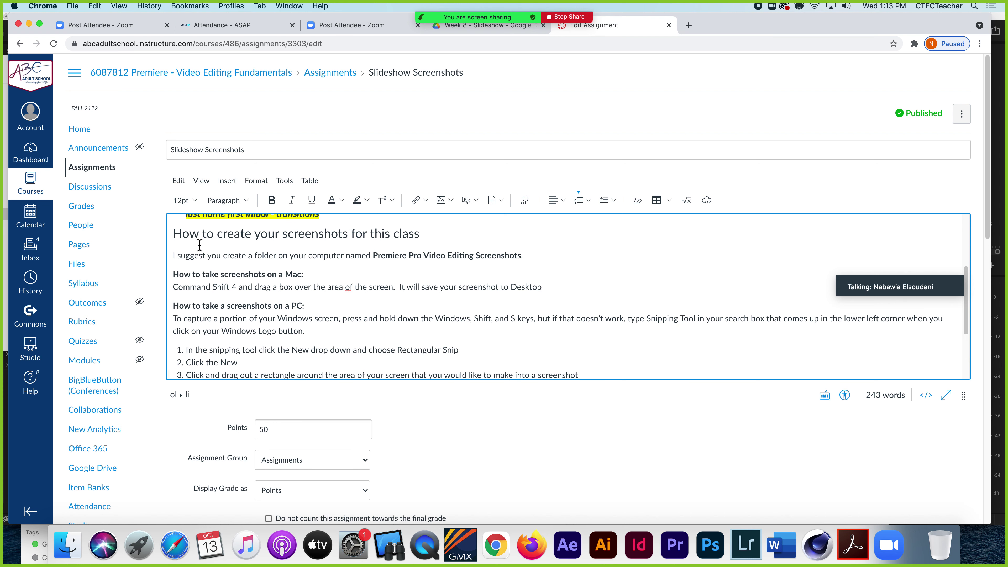
scroll(344, 319, down, 5)
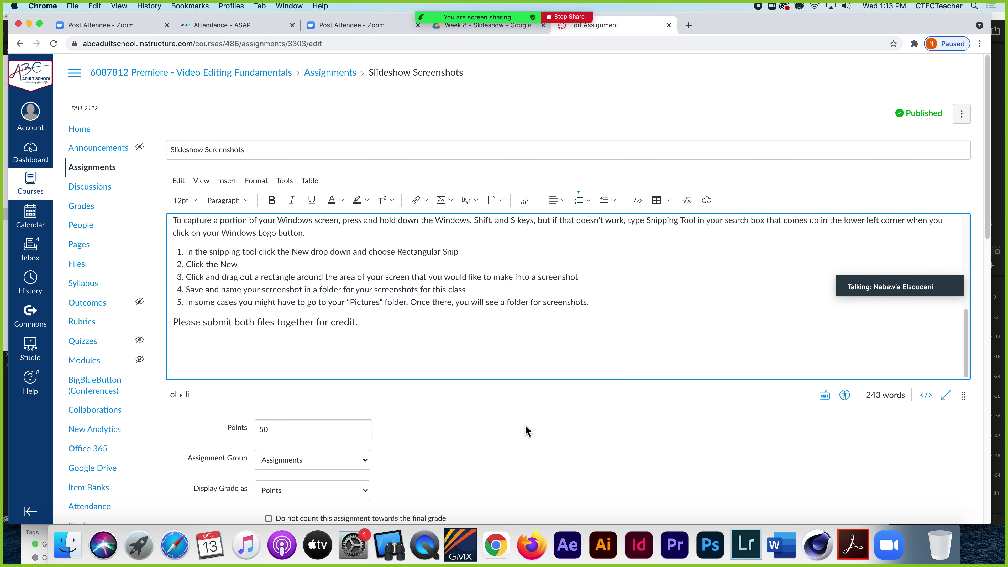
scroll(725, 286, down, 15)
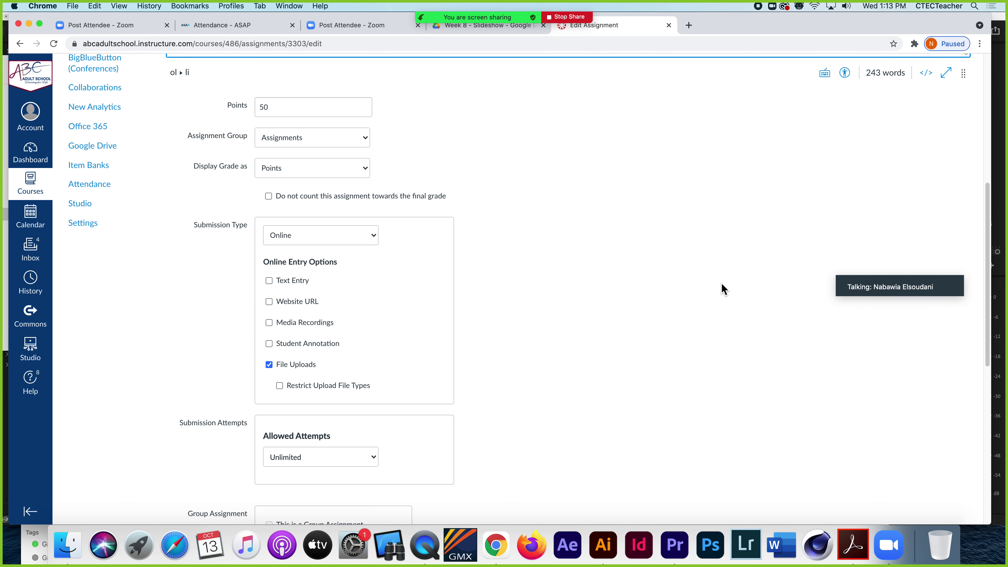
click(958, 470)
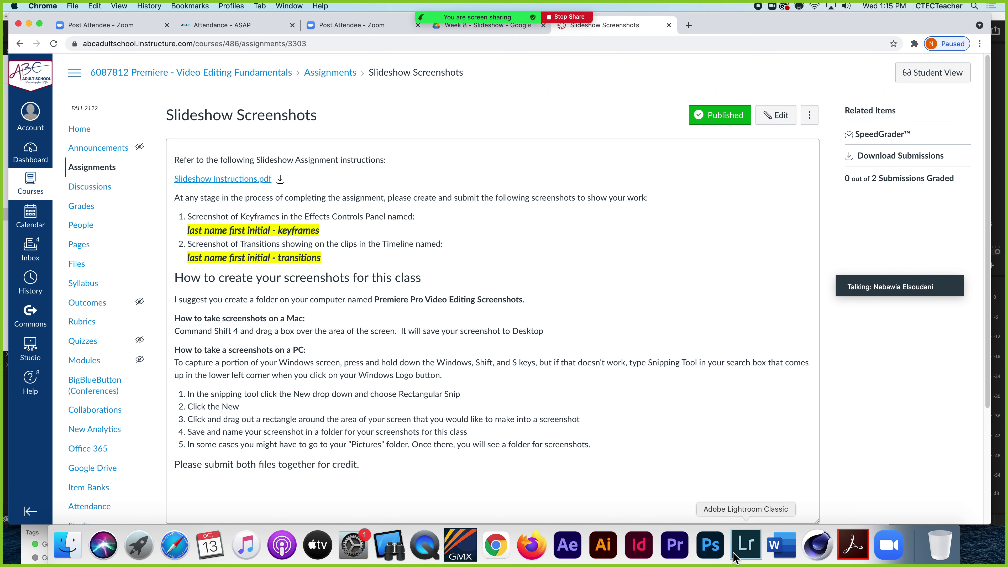
Switch to Acrobat to close the Brochure Assignment PDF, and in Finder show the adultfs4 folder path leading to Week 8 - Slideshow.
click(854, 544)
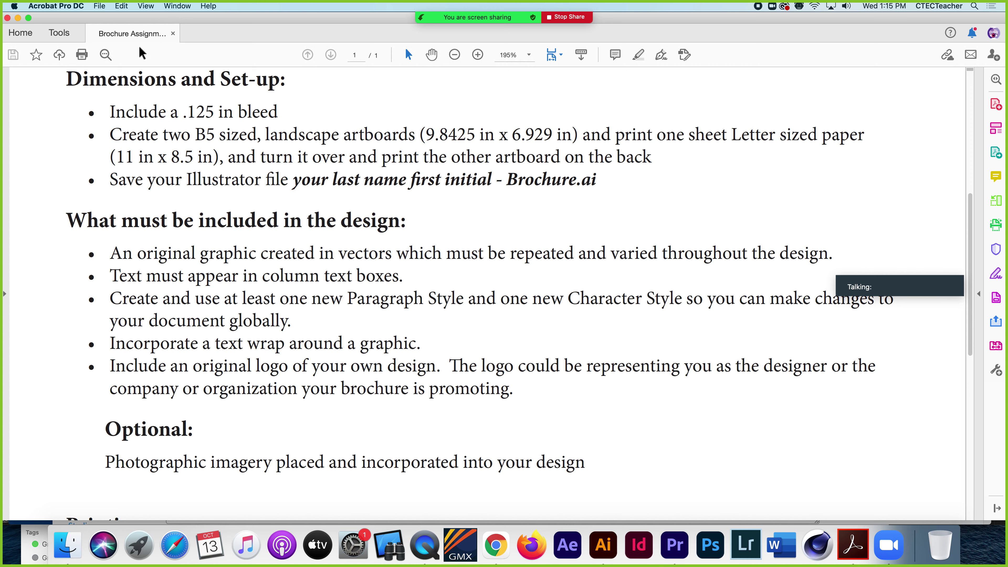
click(173, 33)
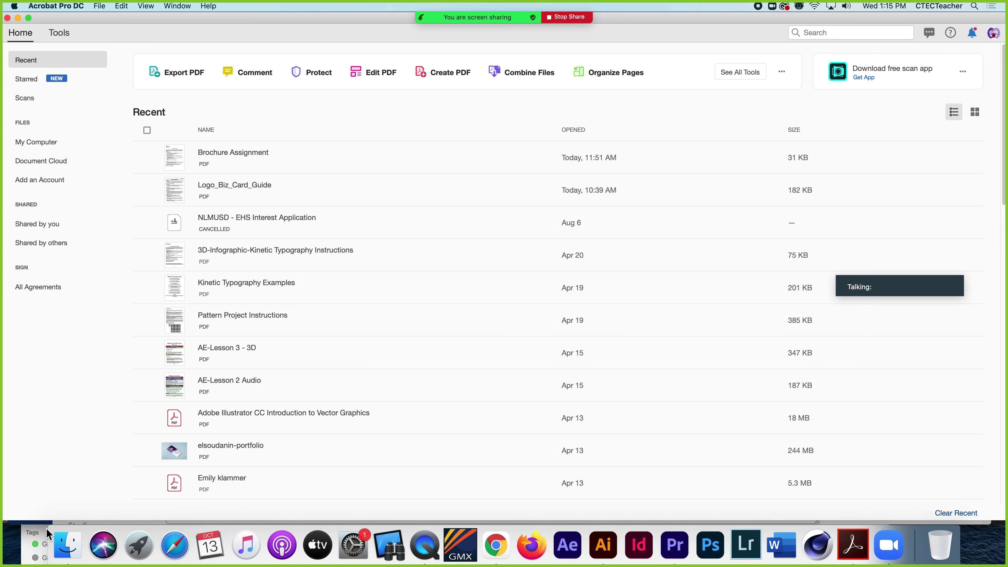
click(67, 549)
drag(118, 334, 212, 189)
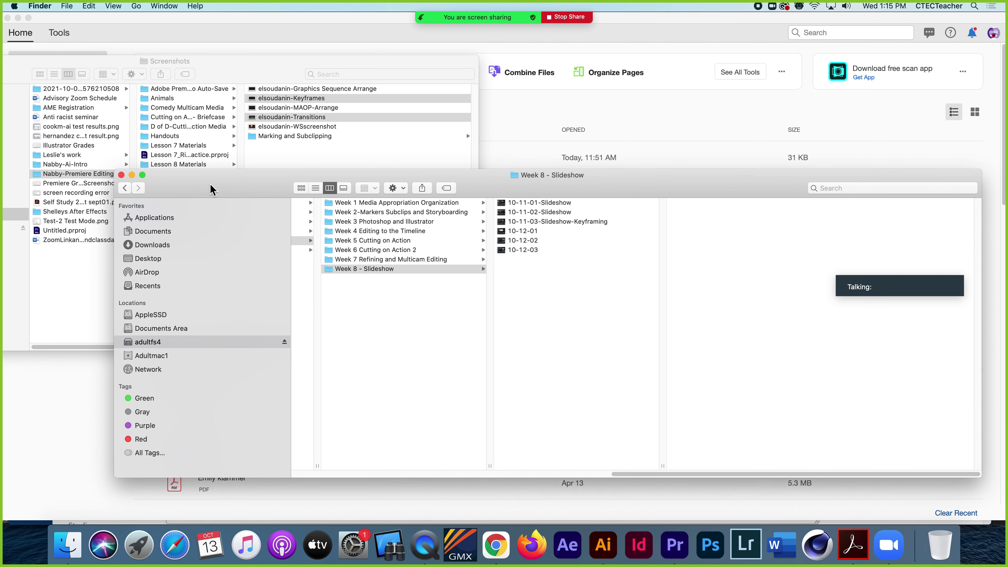
drag(620, 474, 299, 476)
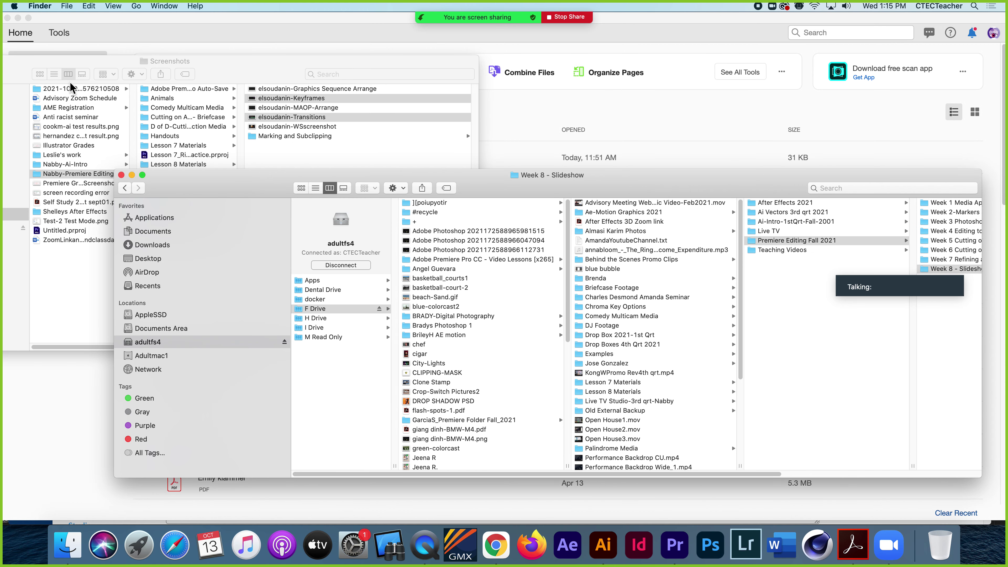
Bring the Documents Area Finder window forward and open Lesson-9-10.pdf from the Lesson Presentations folder in Acrobat.
drag(24, 75, 282, 102)
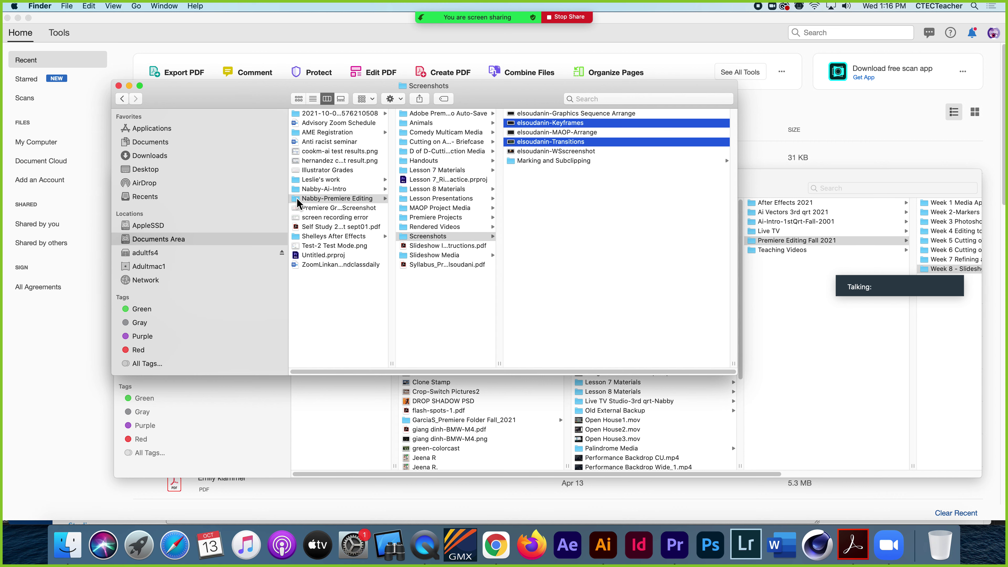
drag(210, 94, 362, 104)
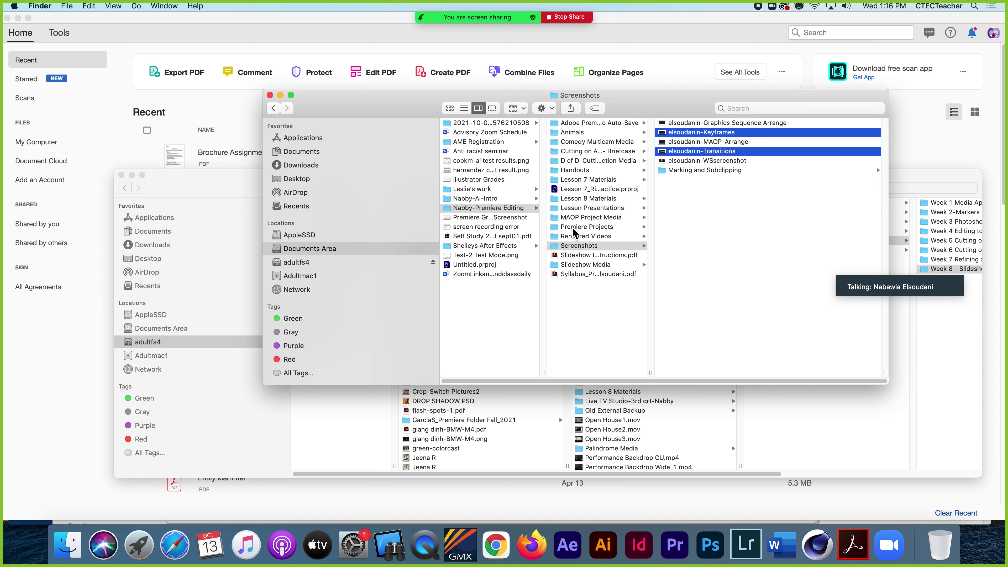
click(578, 208)
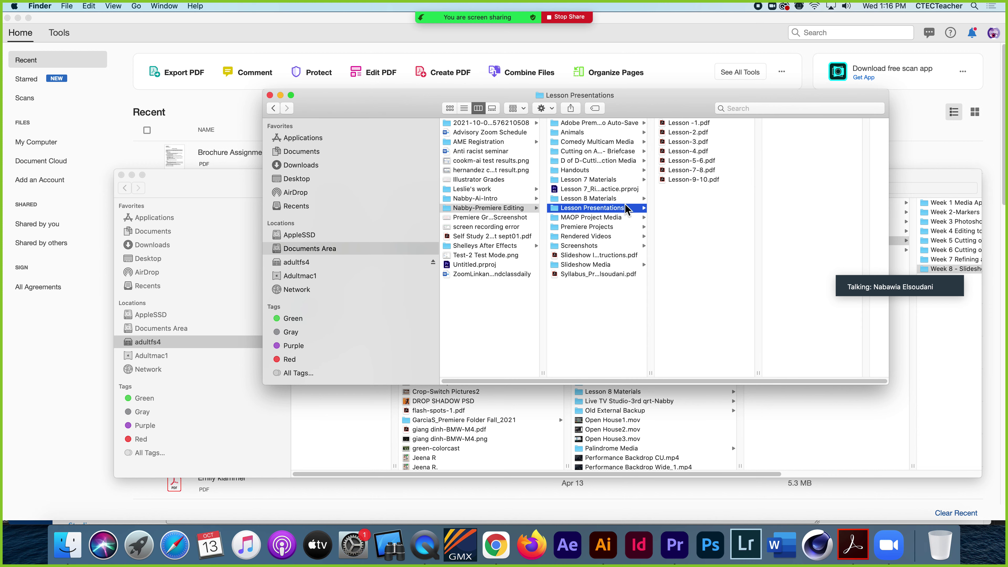
click(686, 181)
double_click(661, 180)
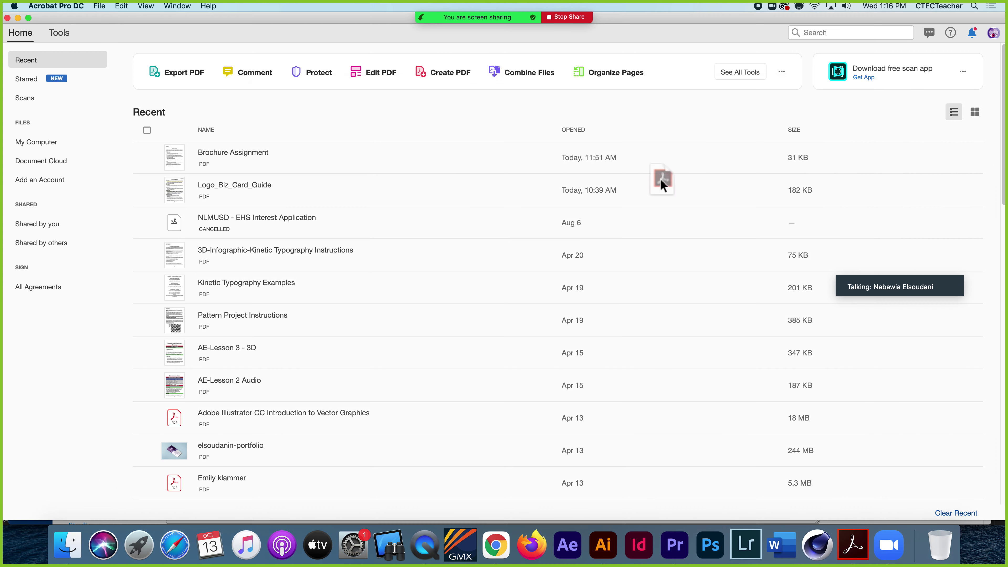
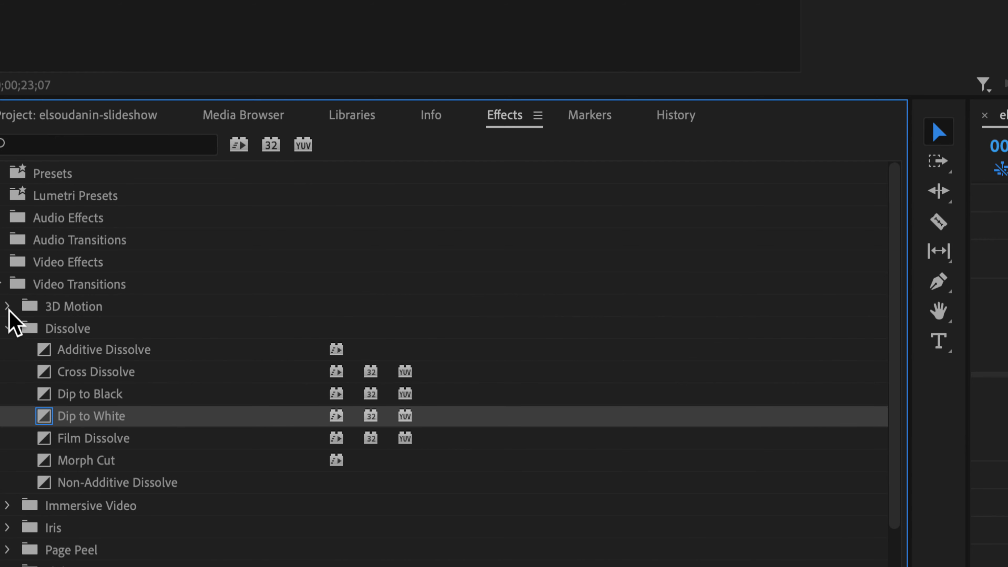
In Premiere Pro, set Cube Spin as the default video transition and apply it between the six V1 clips starting with IMG_4834.HEIC.
click(8, 307)
click(45, 333)
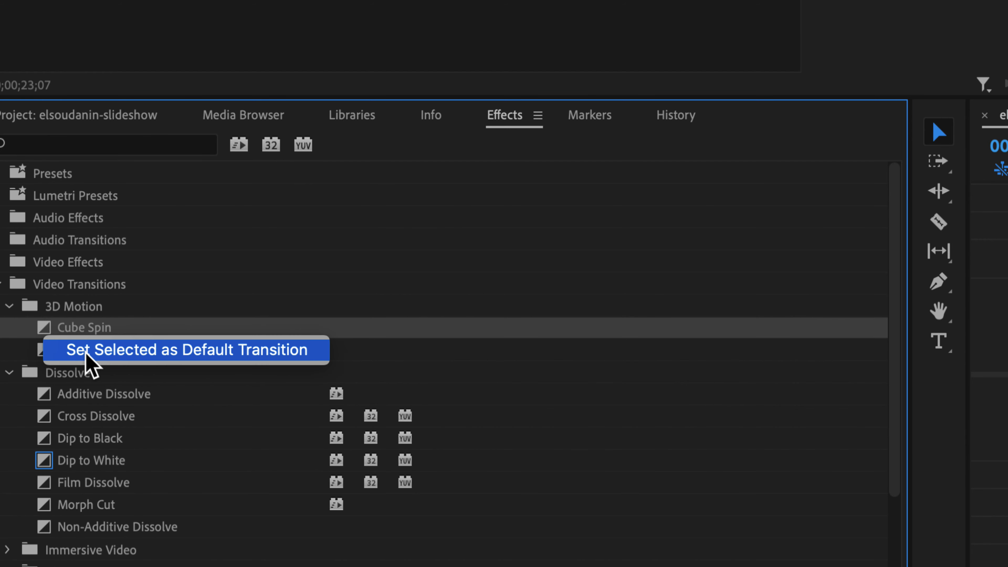
click(204, 354)
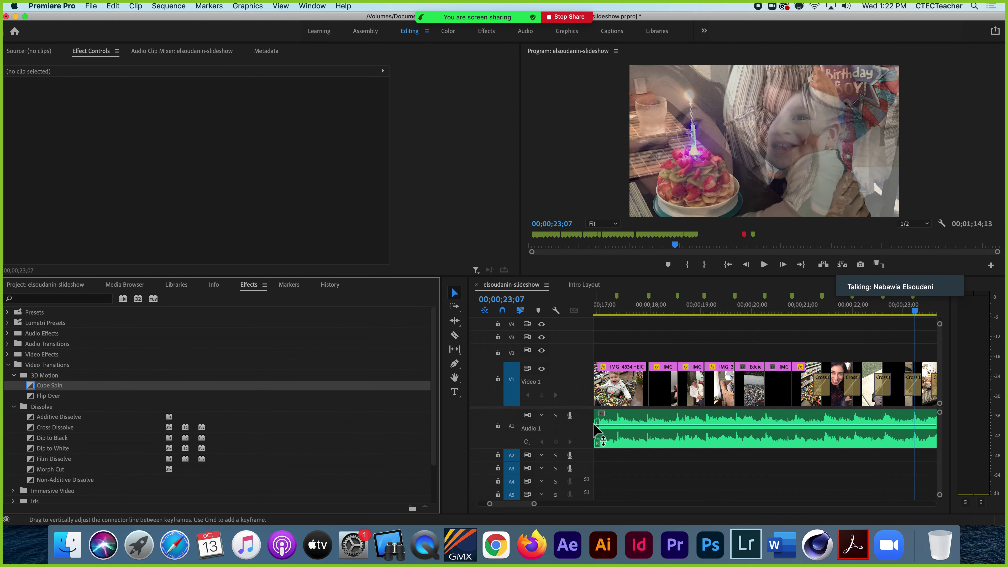
drag(615, 338, 780, 385)
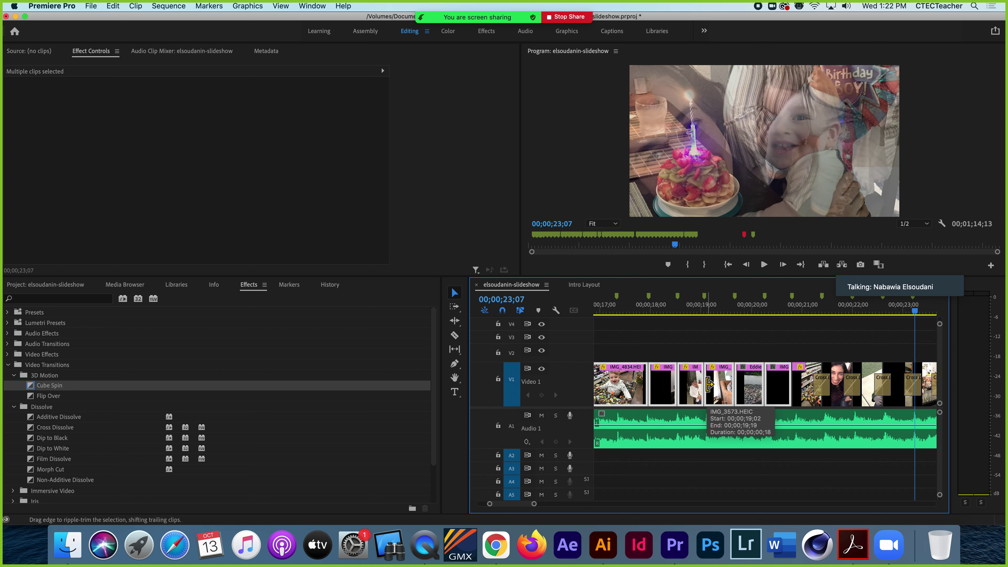
key(shift+d)
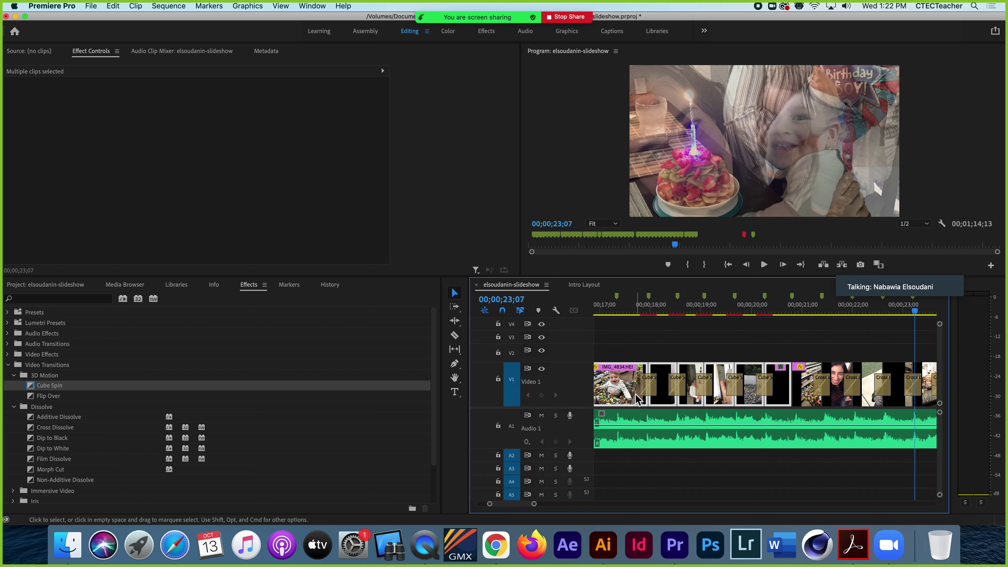
Play back the Cube Spin transitions on V1 and return the playhead to 00;00;17;19.
drag(617, 312, 605, 312)
key(space)
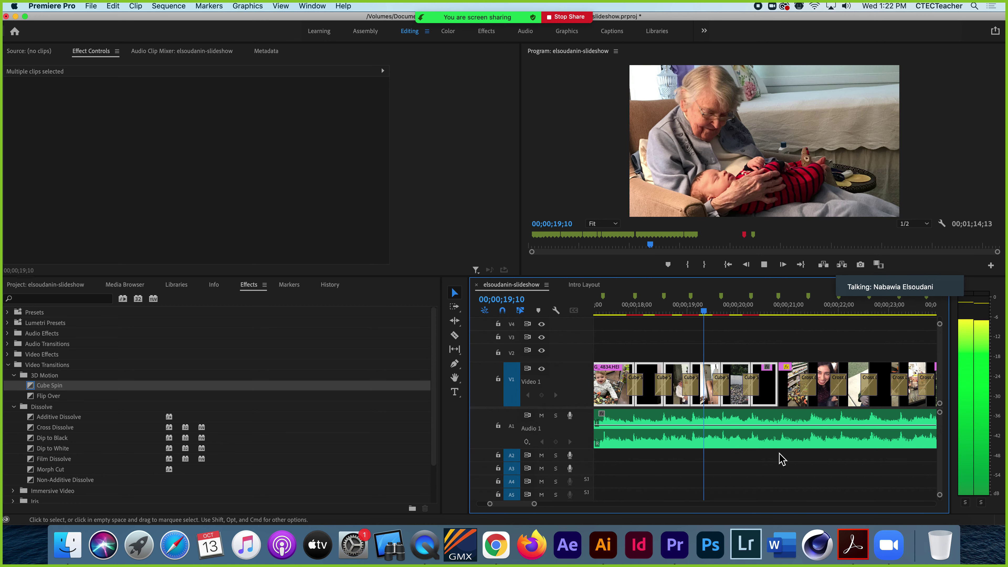
key(space)
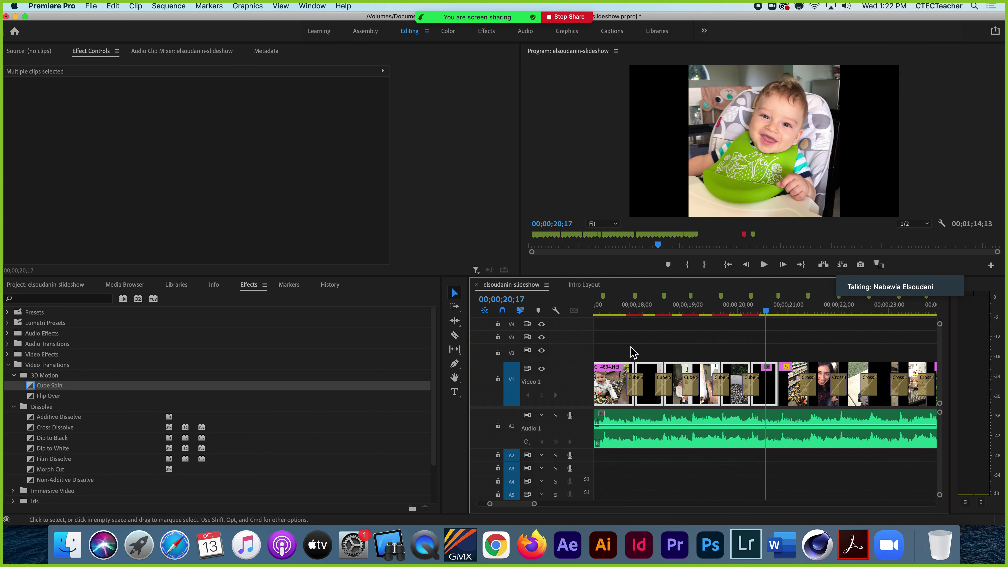
click(618, 313)
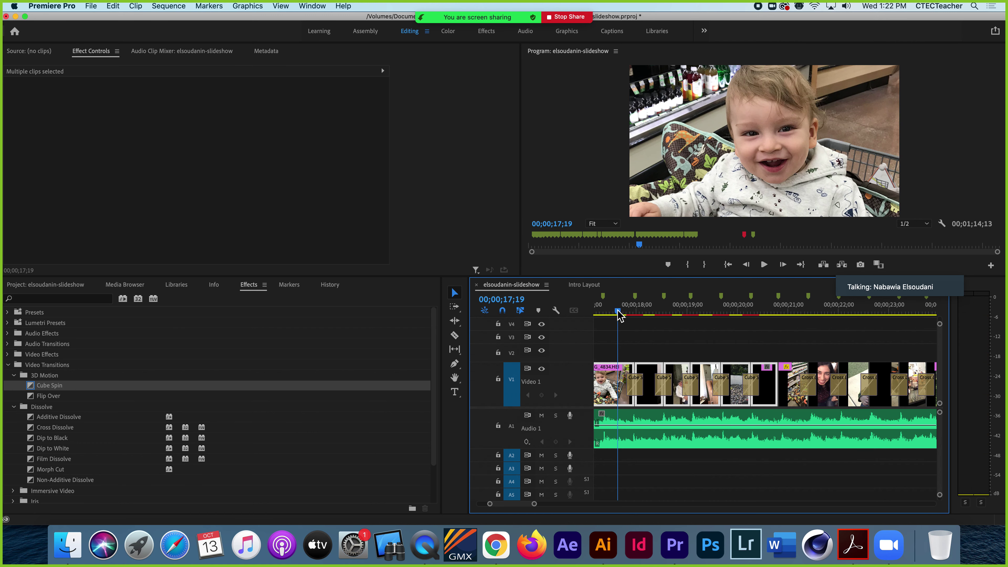
Switch to Acrobat and read on in Lesson-9-10.pdf from page 6 to the Timeline view button illustration on page 8.
click(852, 545)
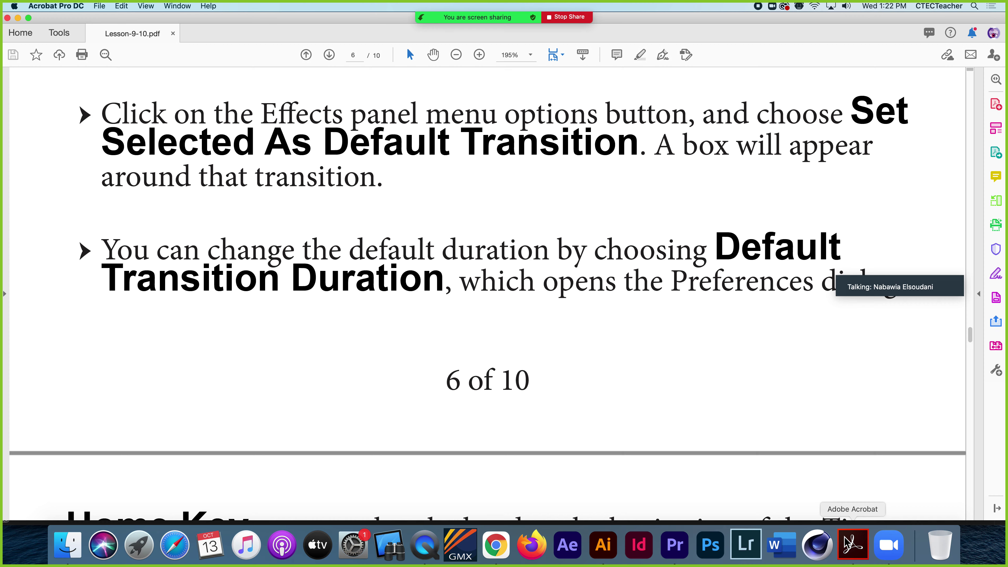
scroll(499, 387, down, 5)
scroll(499, 388, down, 5)
scroll(499, 384, down, 15)
scroll(500, 387, down, 20)
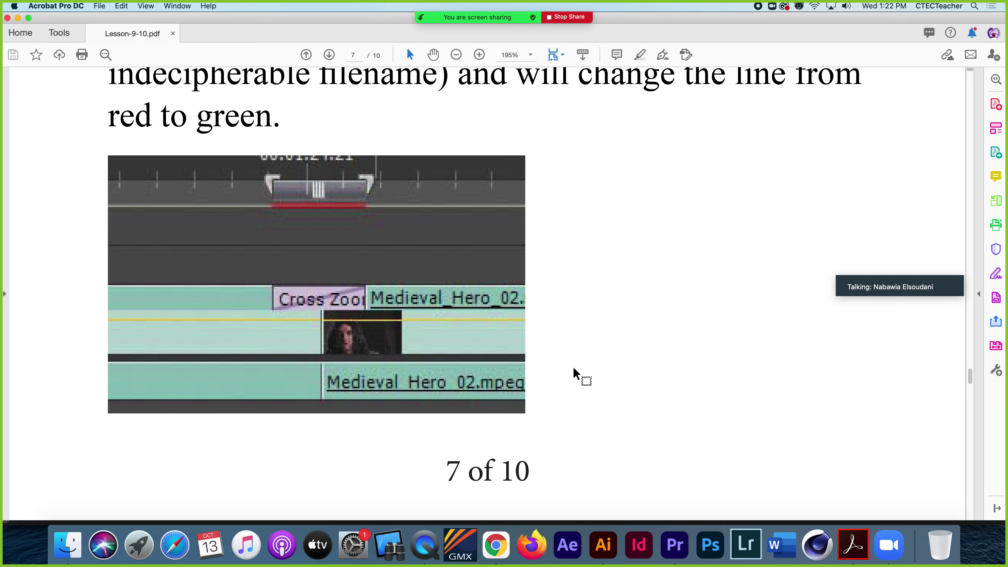
scroll(970, 377, up, 10)
drag(972, 376, 960, 410)
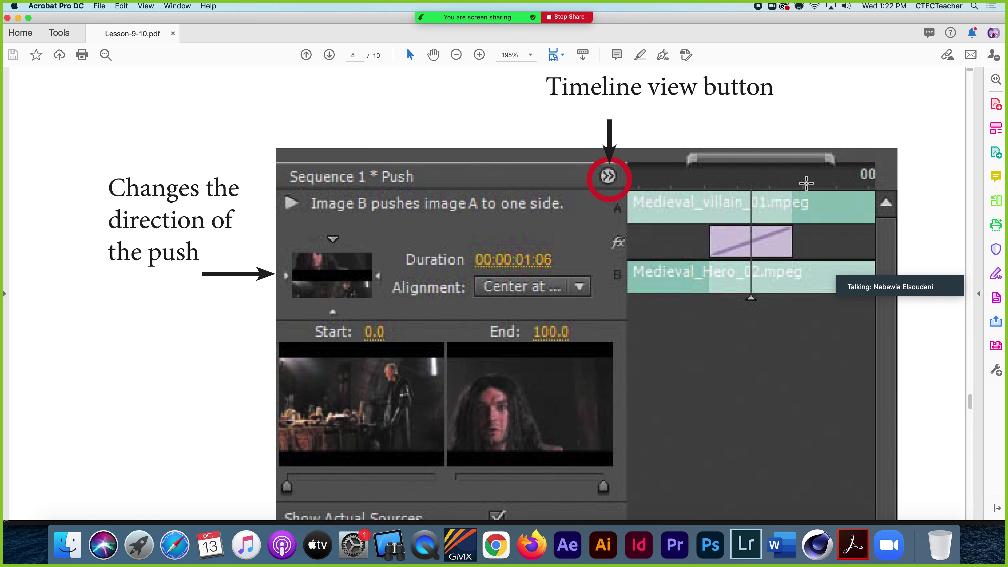
mouse_move(862, 287)
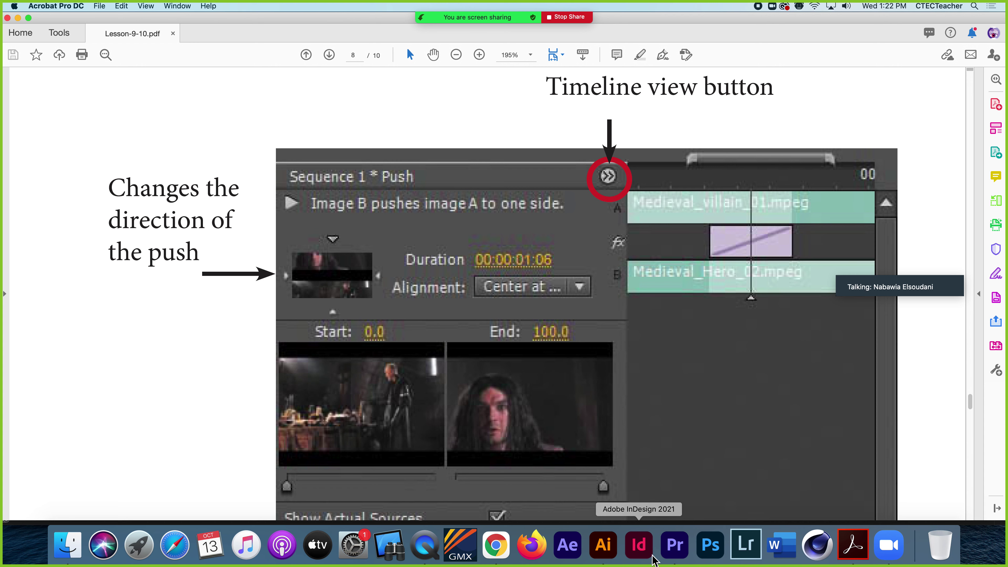
Switch to Premiere Pro, select the IMG_4834.HEIC clip on V1, and hide and reshow the timeline view of its effect settings.
click(675, 545)
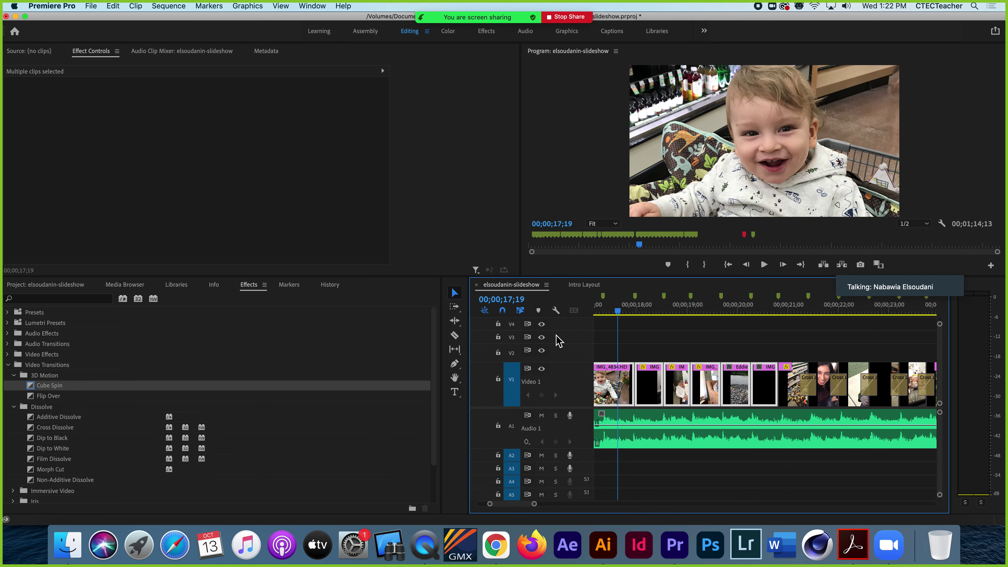
click(639, 353)
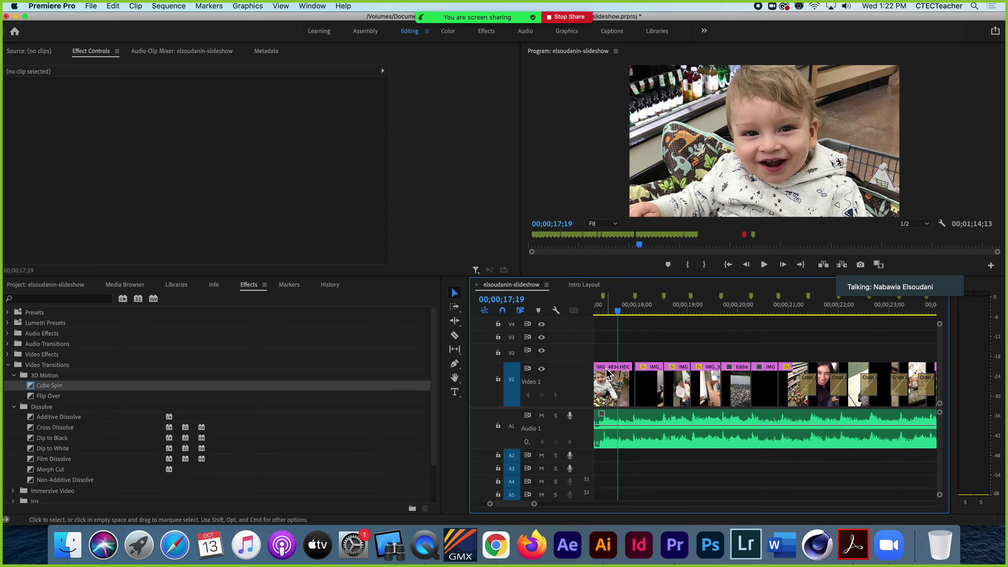
click(613, 374)
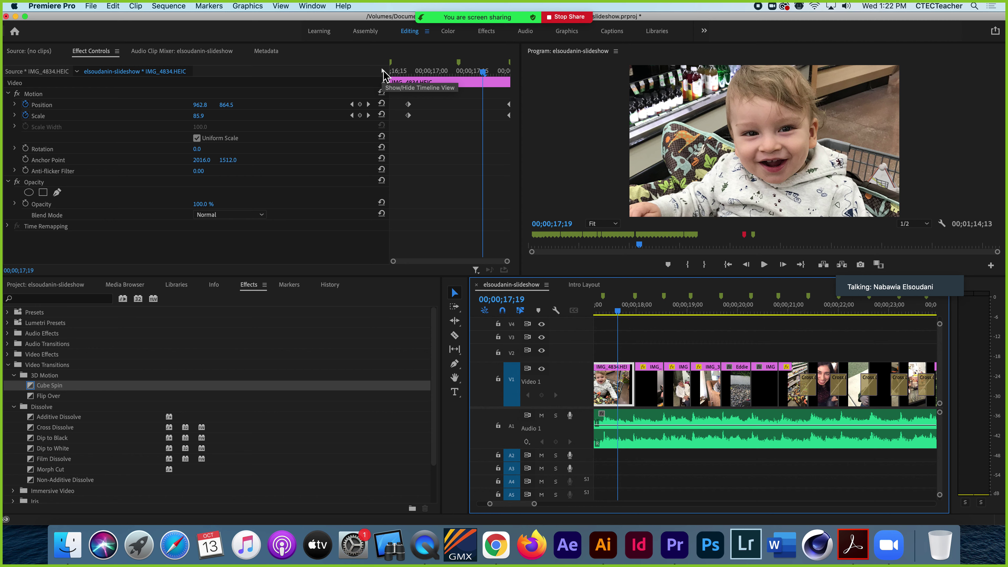
click(382, 71)
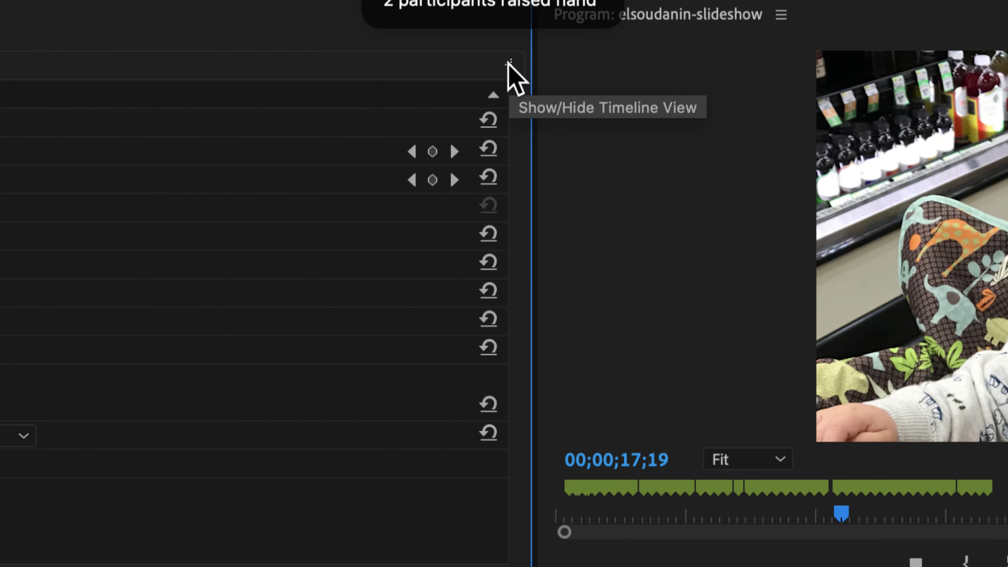
click(508, 63)
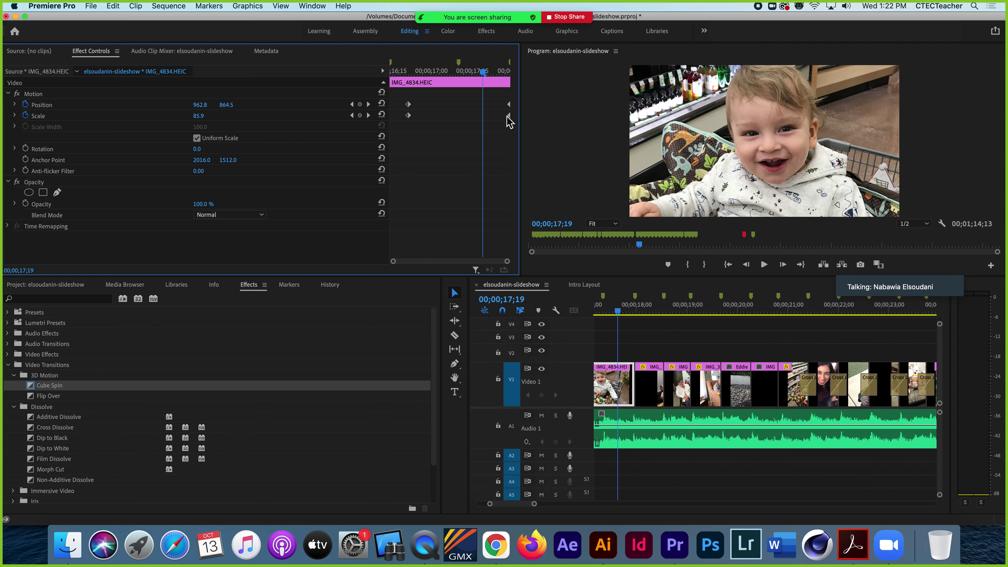
Switch to Zoom to check the meeting's participants list for raised hands, and close the list after returning to Premiere Pro.
click(890, 546)
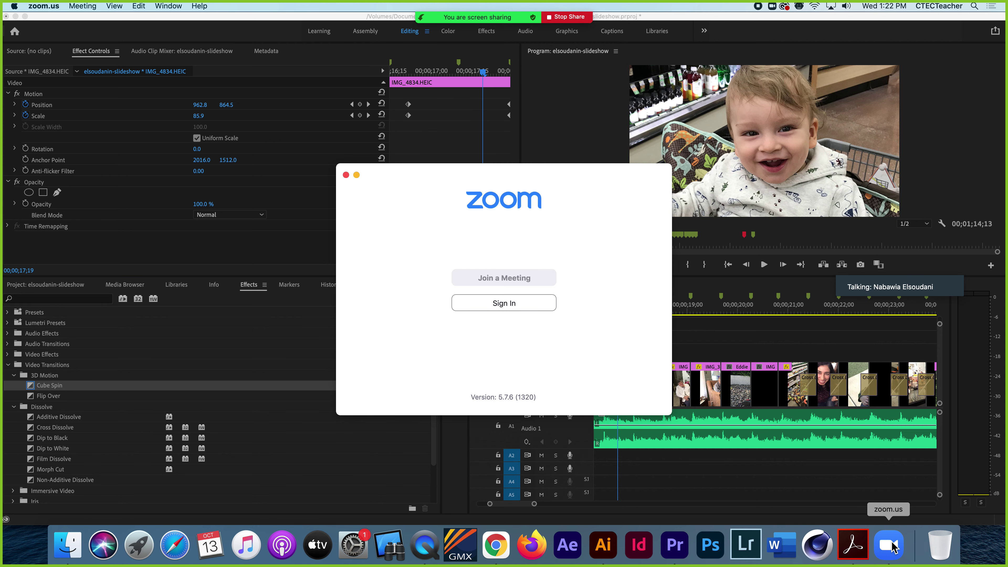
mouse_move(425, 18)
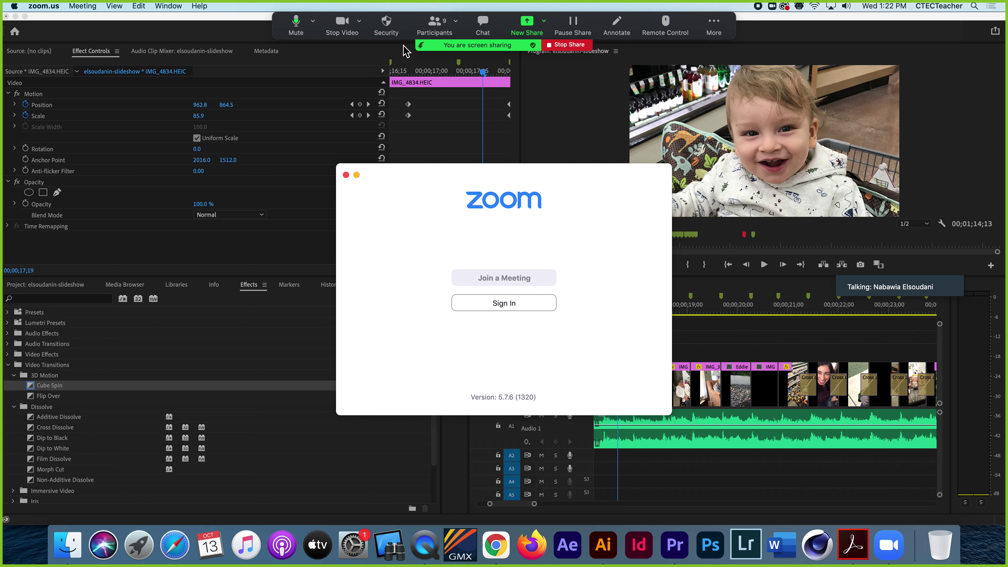
click(282, 32)
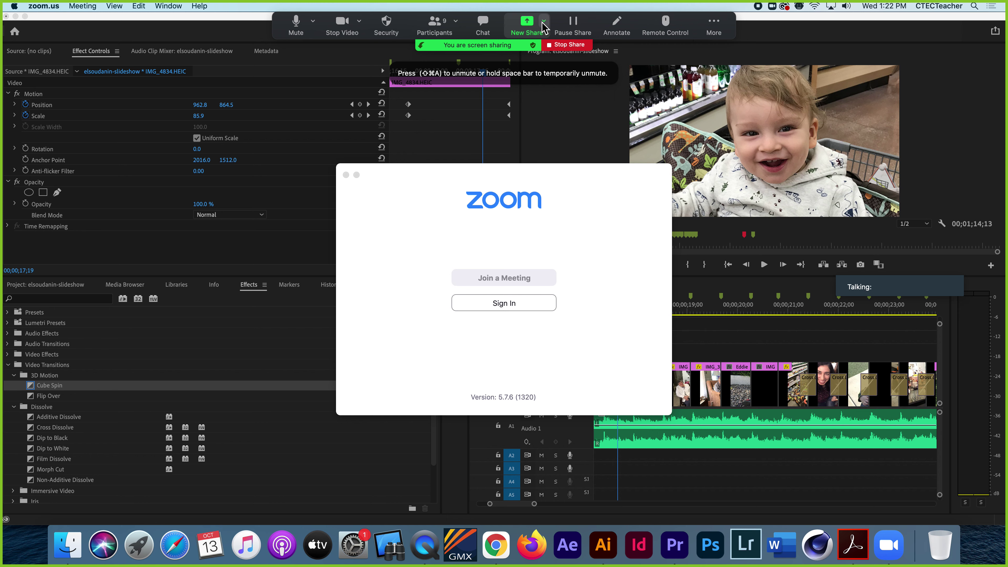
click(436, 26)
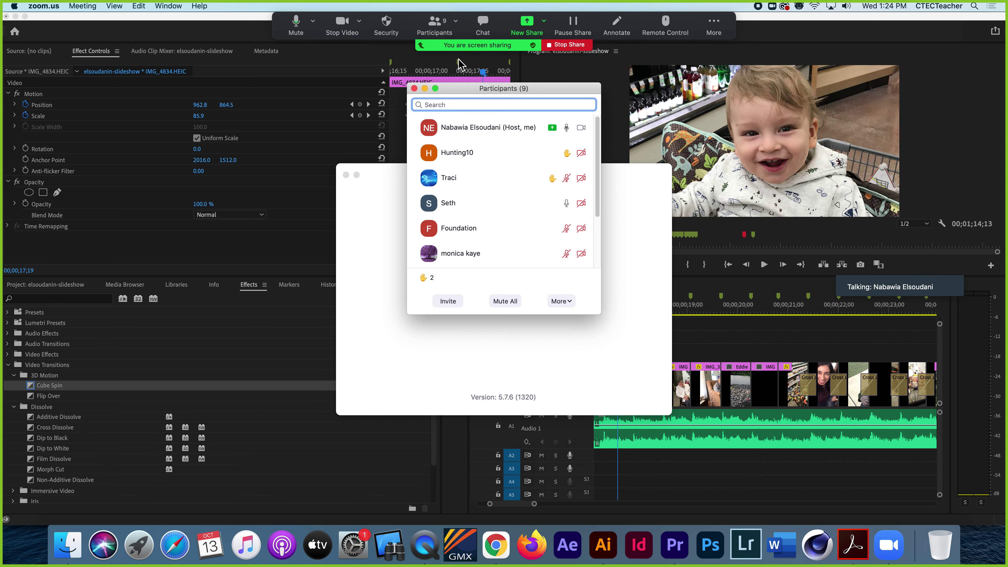
mouse_move(499, 161)
mouse_move(553, 180)
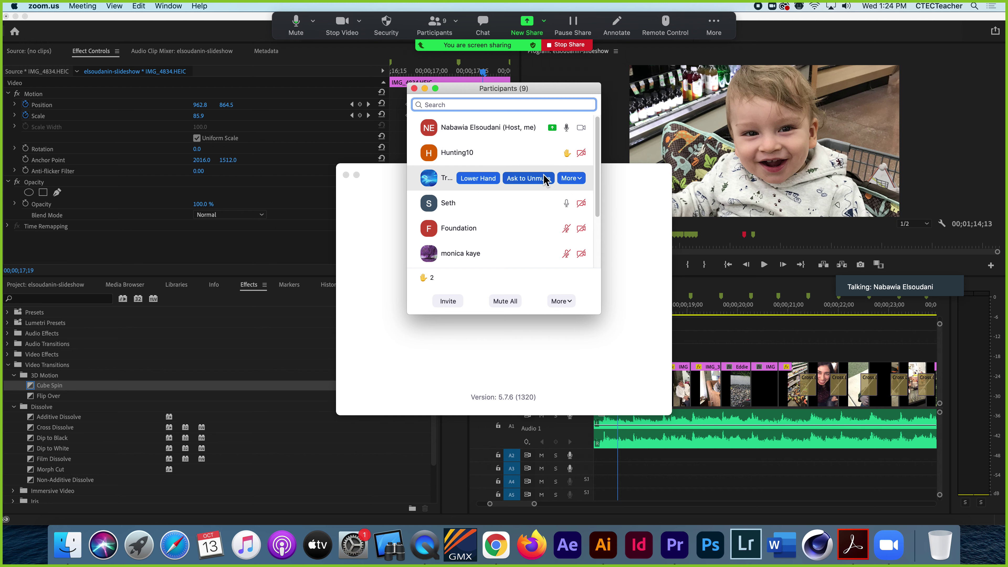
mouse_move(433, 236)
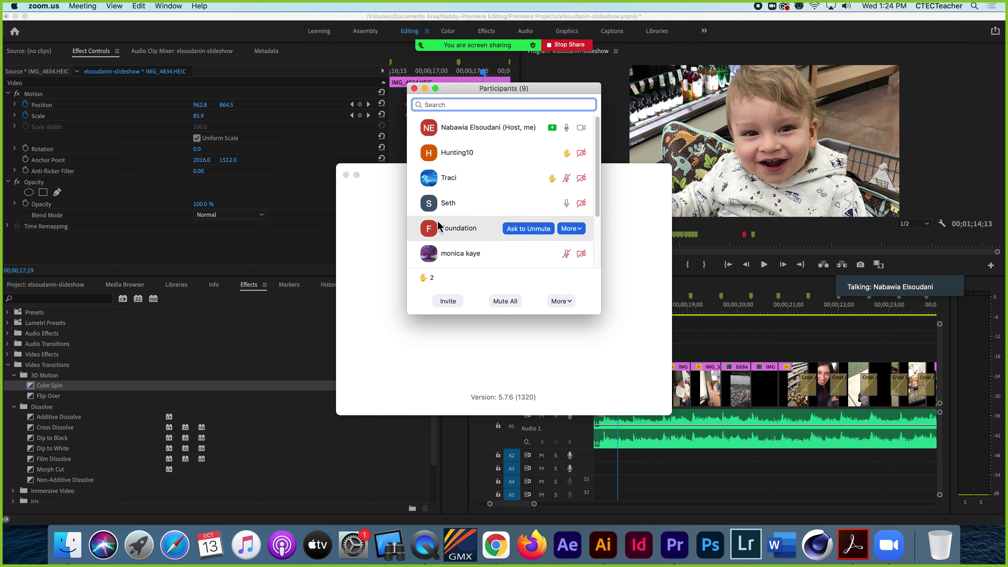
scroll(431, 207, down, 1)
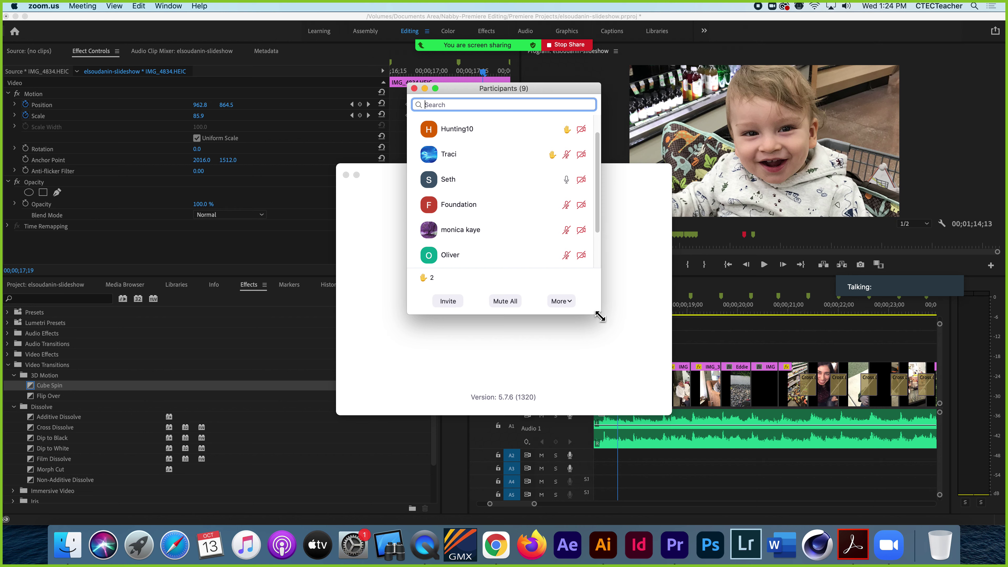
click(339, 65)
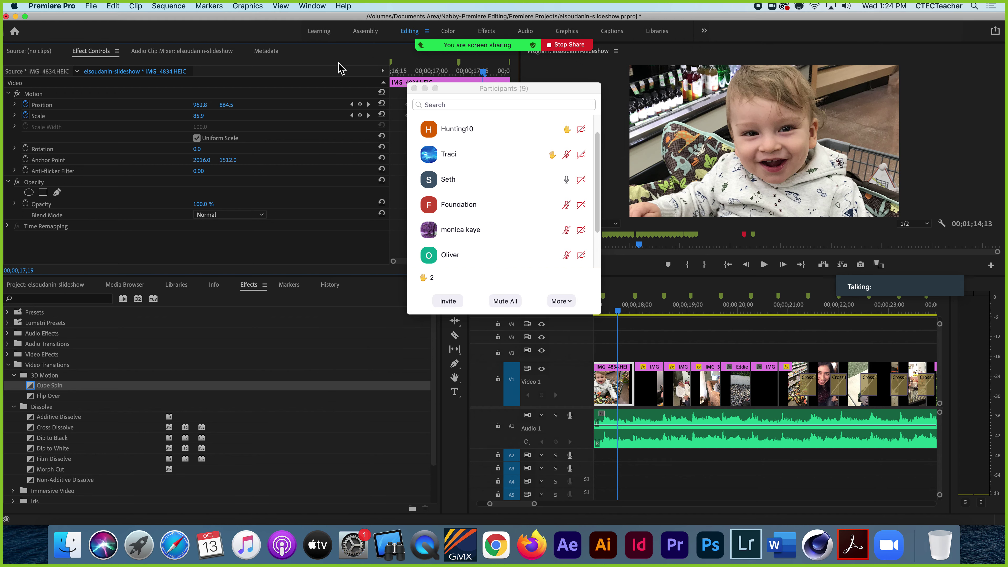
click(414, 89)
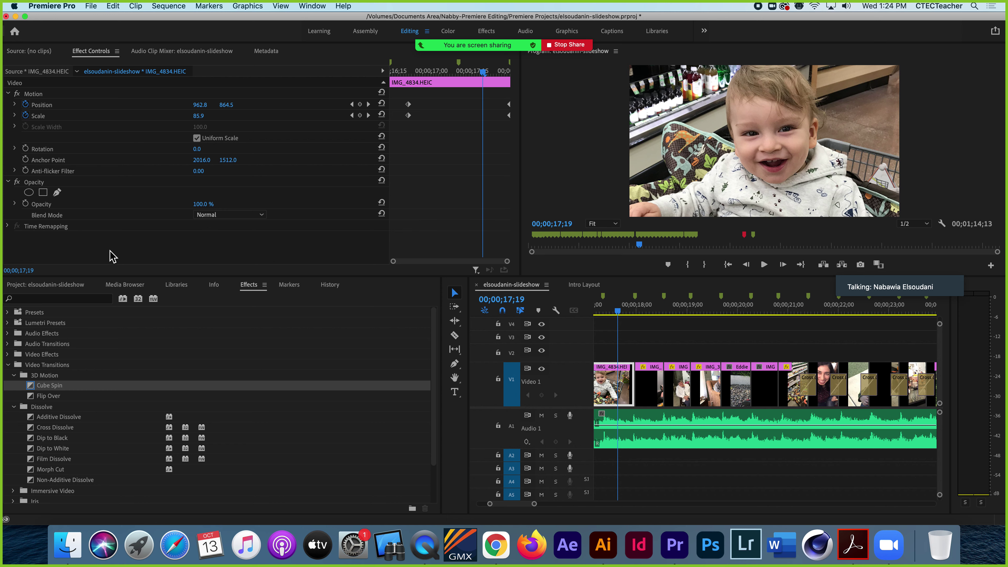
Lengthen the Cross Dissolve between IMG_4847.HEIC and IMG_4926.HEIC on V1 to a duration of 00;00;00;18.
click(794, 310)
click(809, 381)
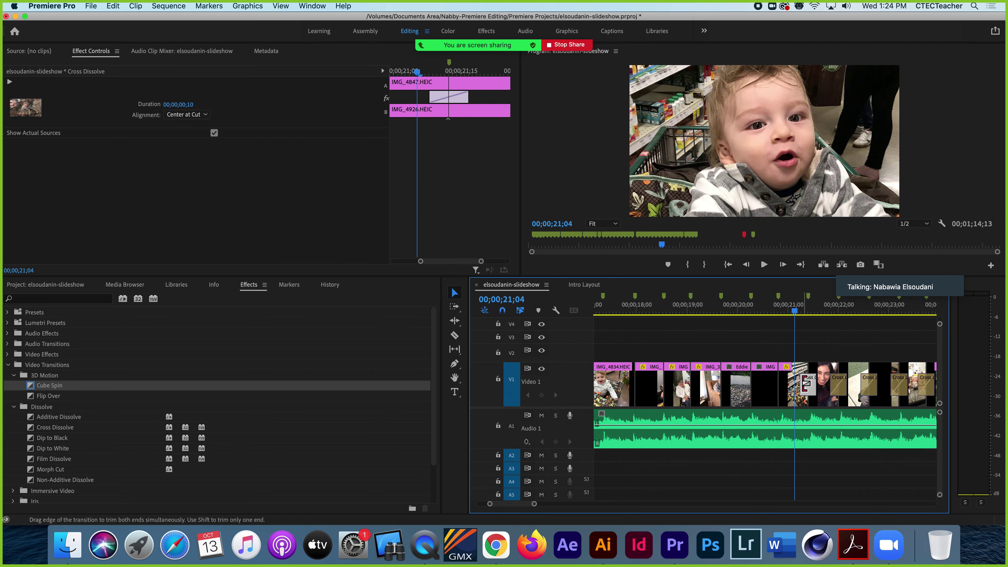
scroll(510, 506, right, 5)
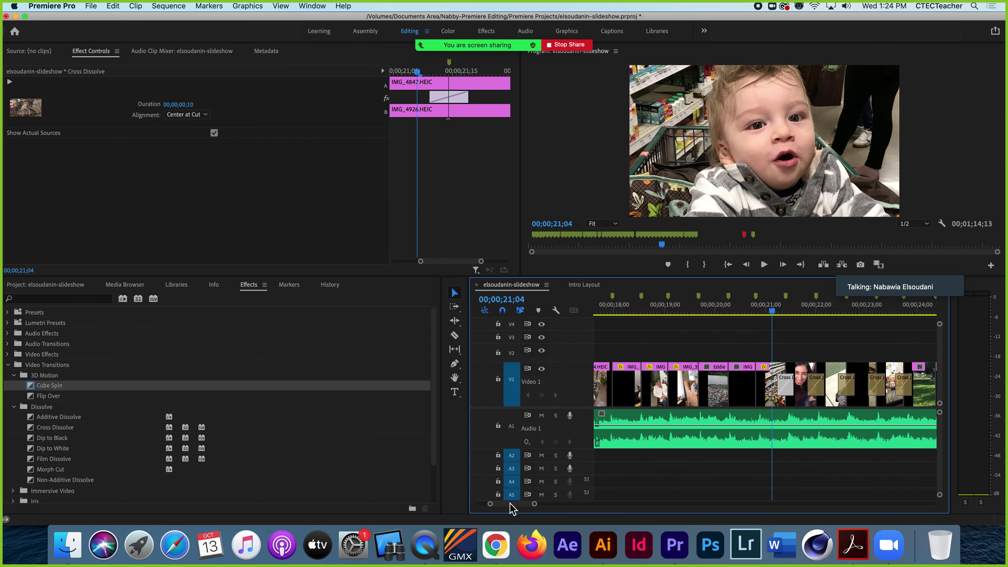
scroll(511, 506, left, 2)
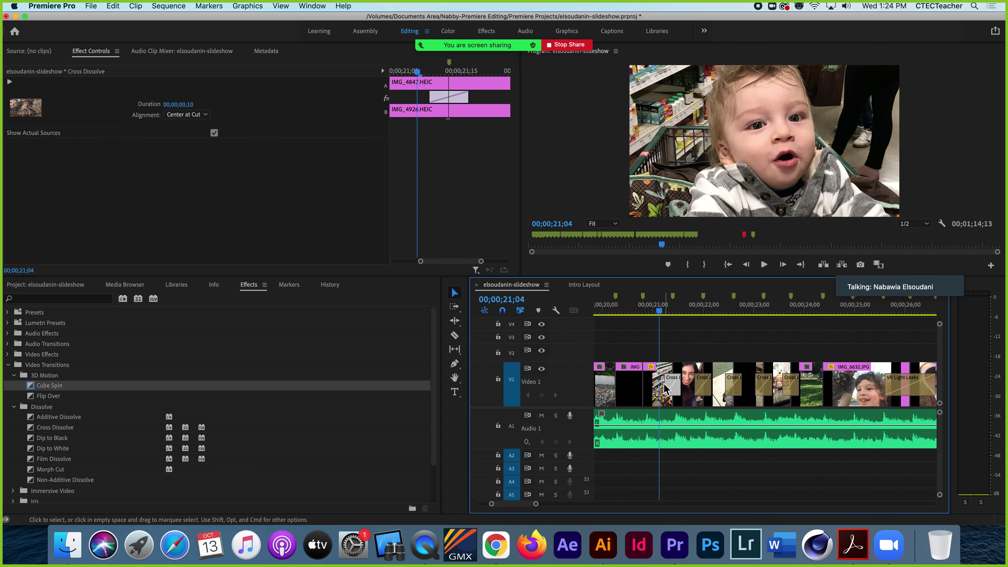
drag(665, 386, 659, 386)
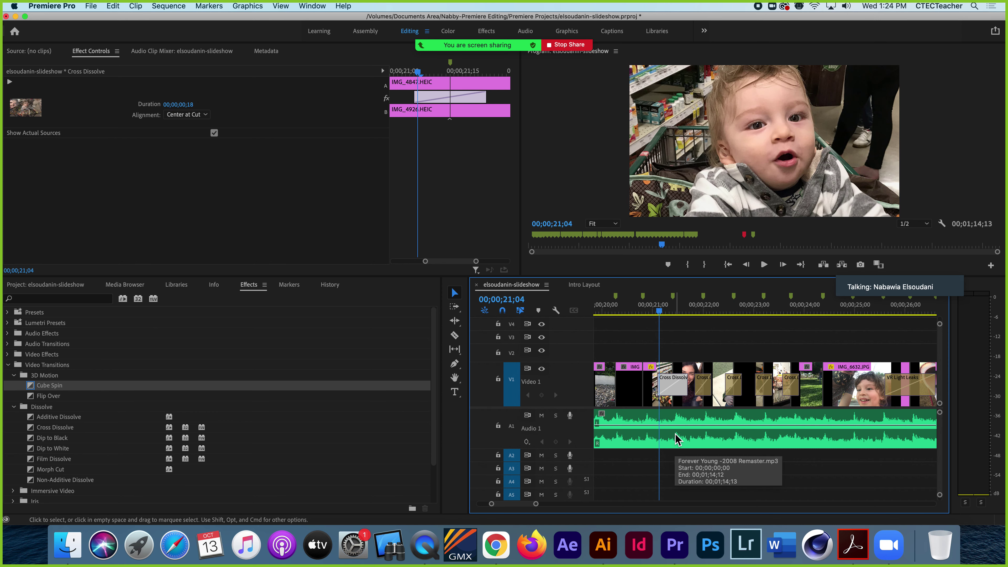
Play back the lengthened Cross Dissolve from 00;00;21;01 and stop at 00;00;21;20.
click(655, 313)
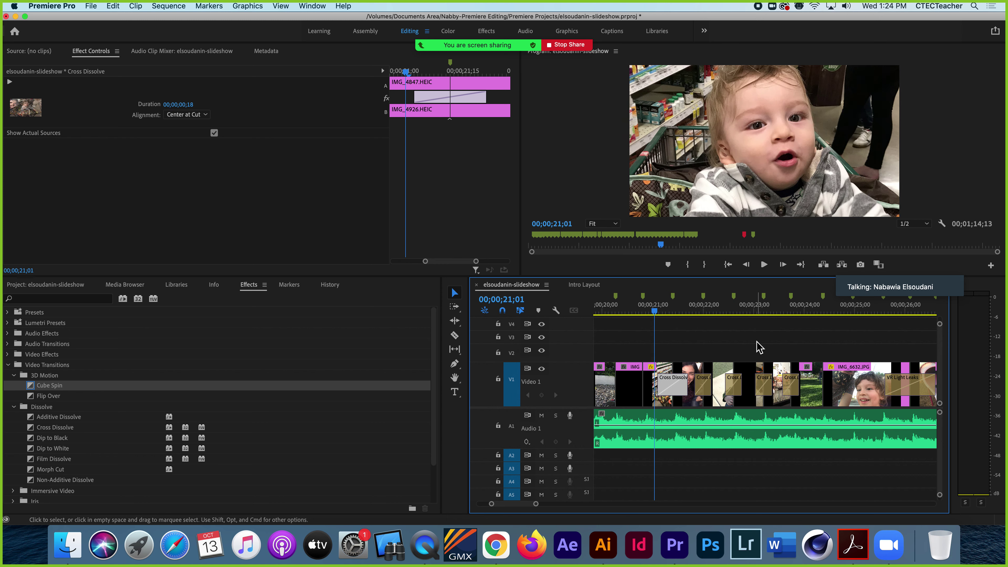
key(space)
key(space)
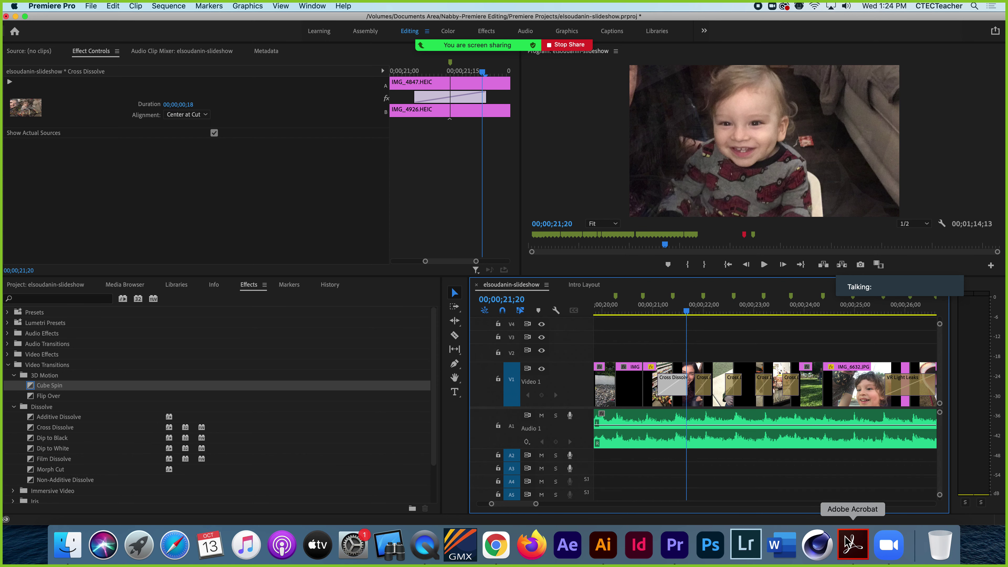
Switch to Acrobat to read the Rolling Edit Tool passage on page 8, and briefly check the Zoom participants list.
click(852, 545)
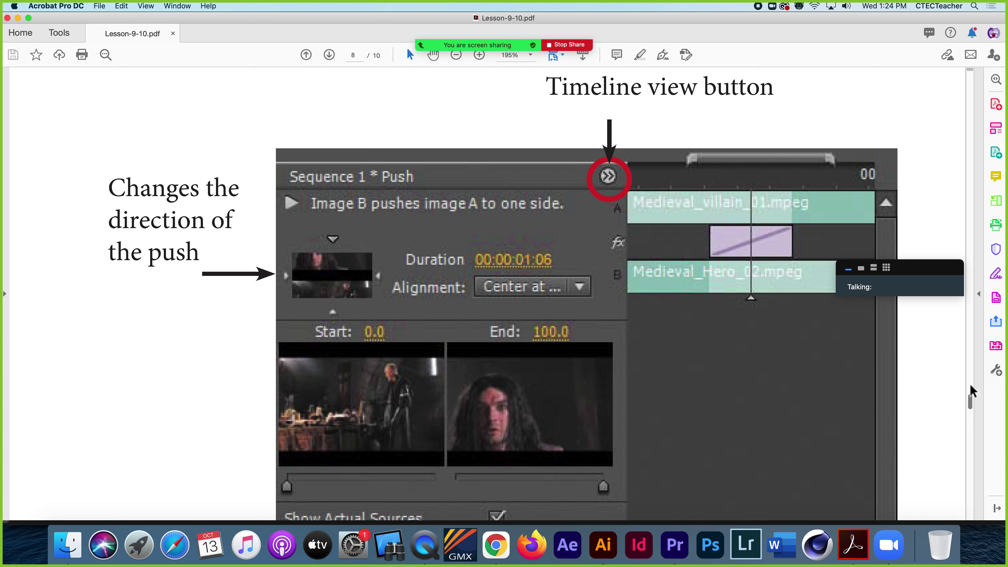
scroll(972, 403, down, 3)
drag(972, 403, 970, 424)
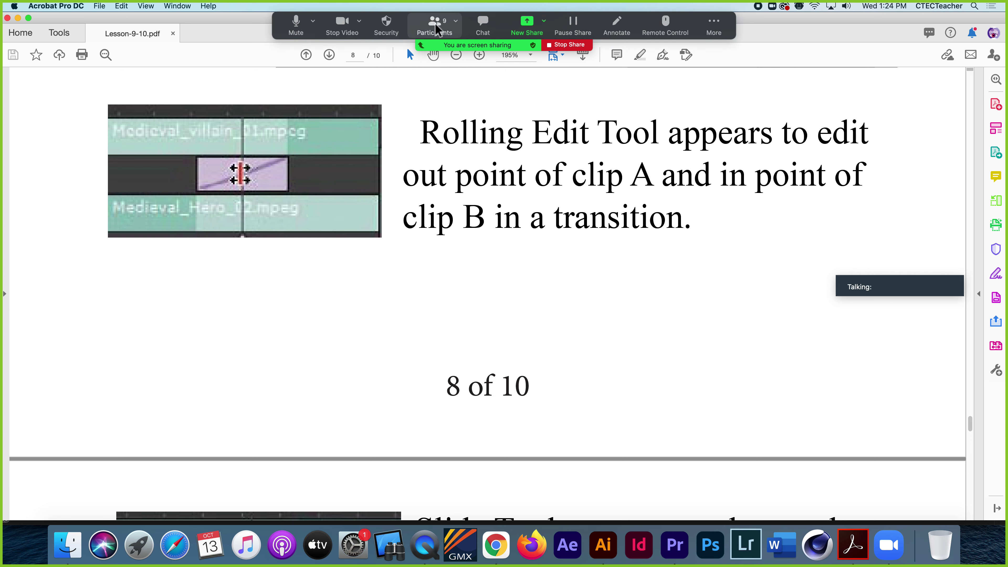
click(437, 30)
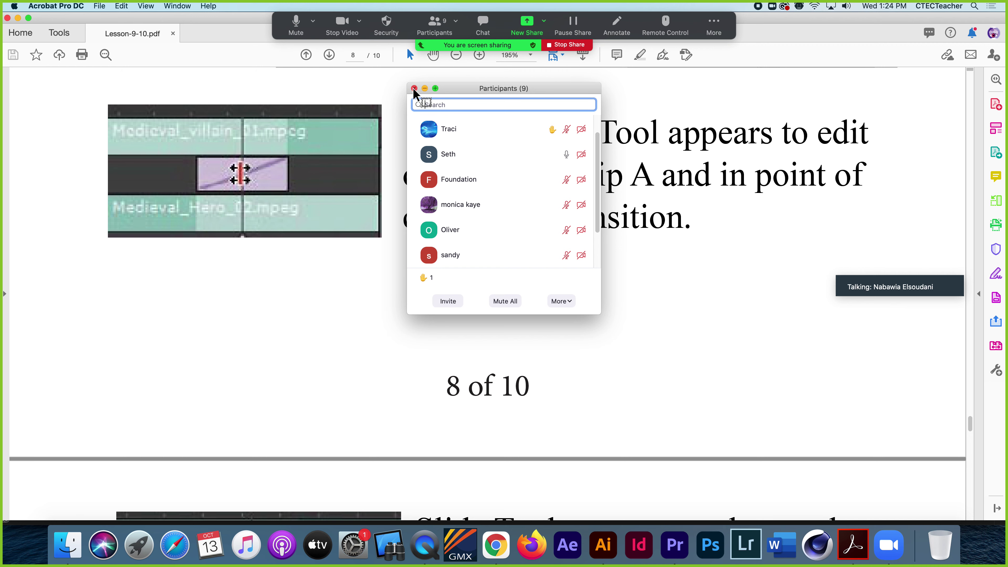
click(414, 89)
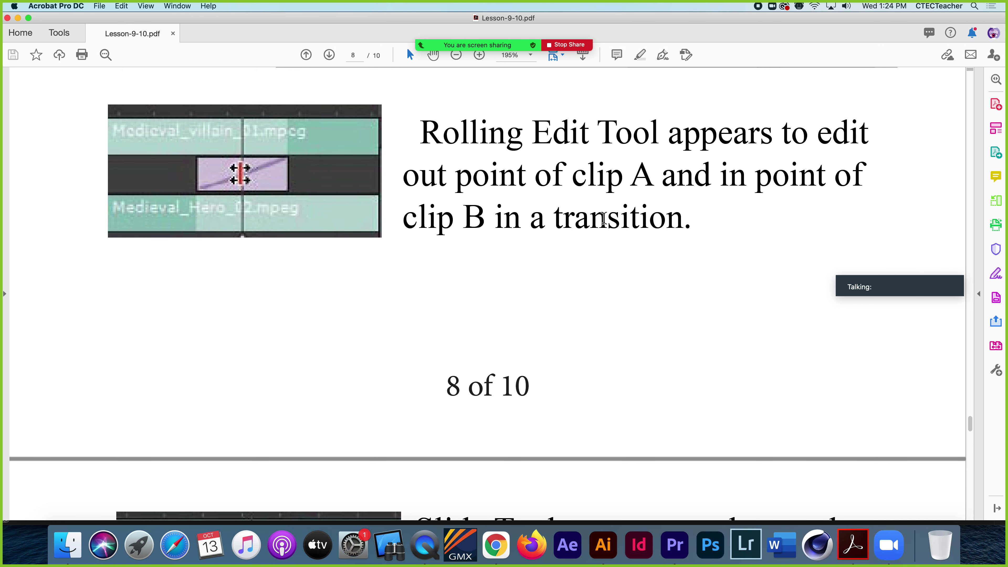
Switch to Premiere Pro and shorten the Cross Dissolve between IMG_4847.HEIC and IMG_4926.HEIC to a duration of 00;00;00;17 from its start edge.
click(675, 546)
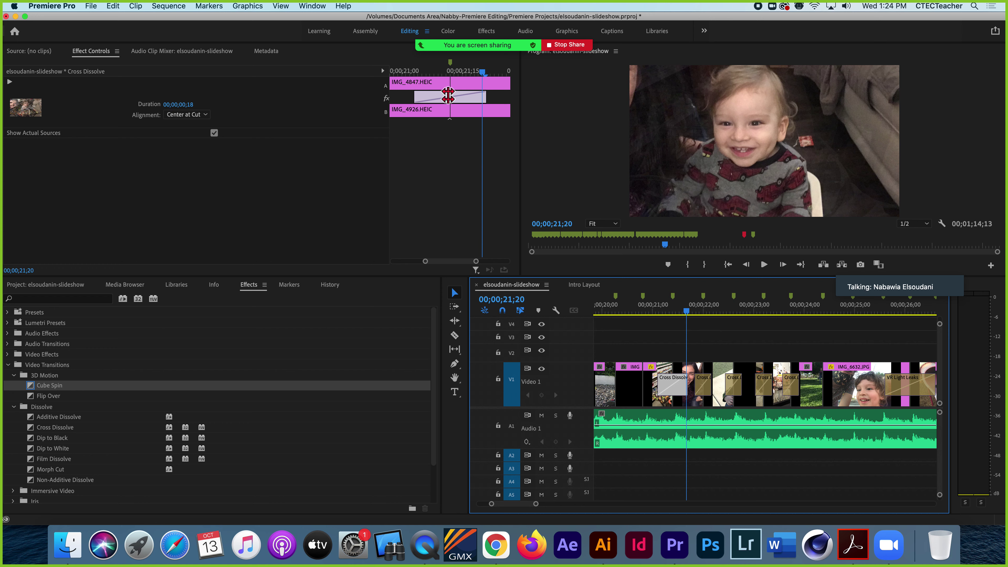
click(671, 359)
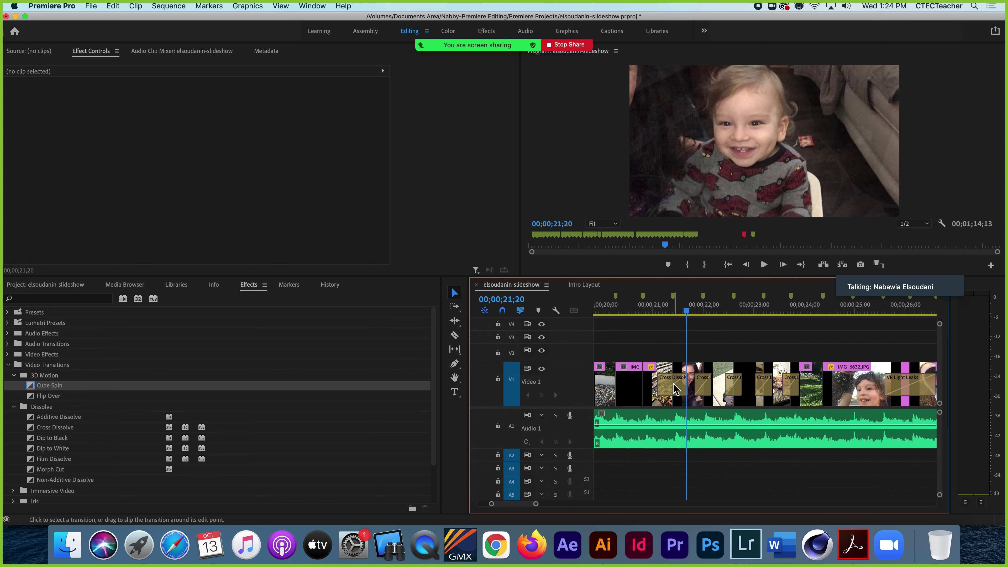
click(675, 389)
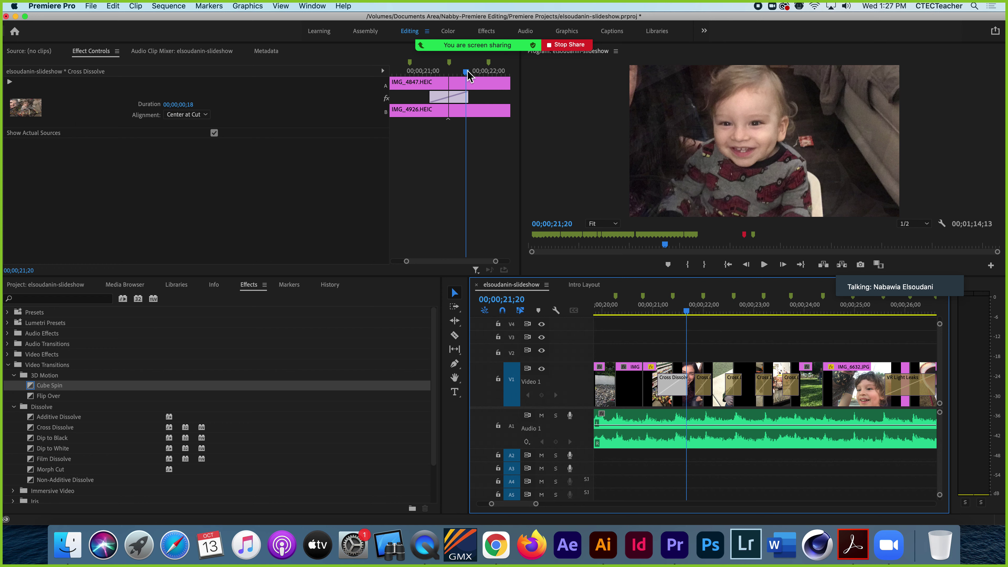
click(431, 94)
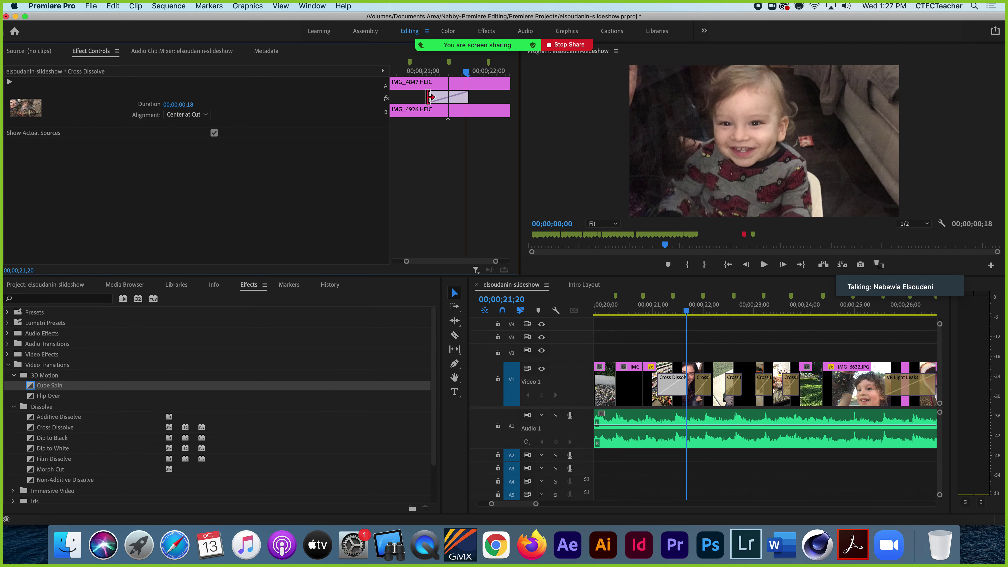
drag(431, 95, 433, 95)
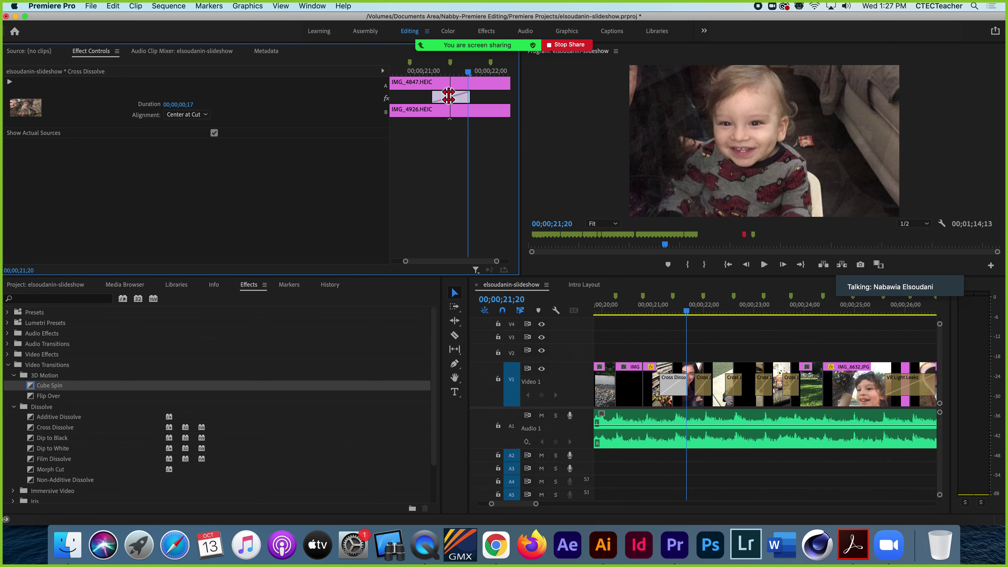
Slide the Cross Dissolve back and forth across the cut and extend its end to a duration of 00;00;00;19.
drag(450, 95, 449, 98)
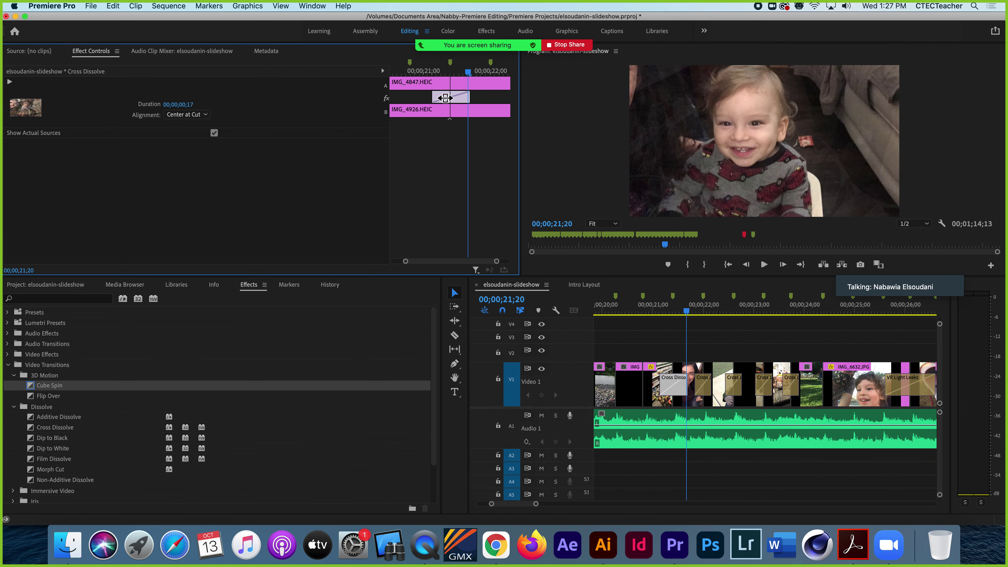
drag(445, 98, 448, 98)
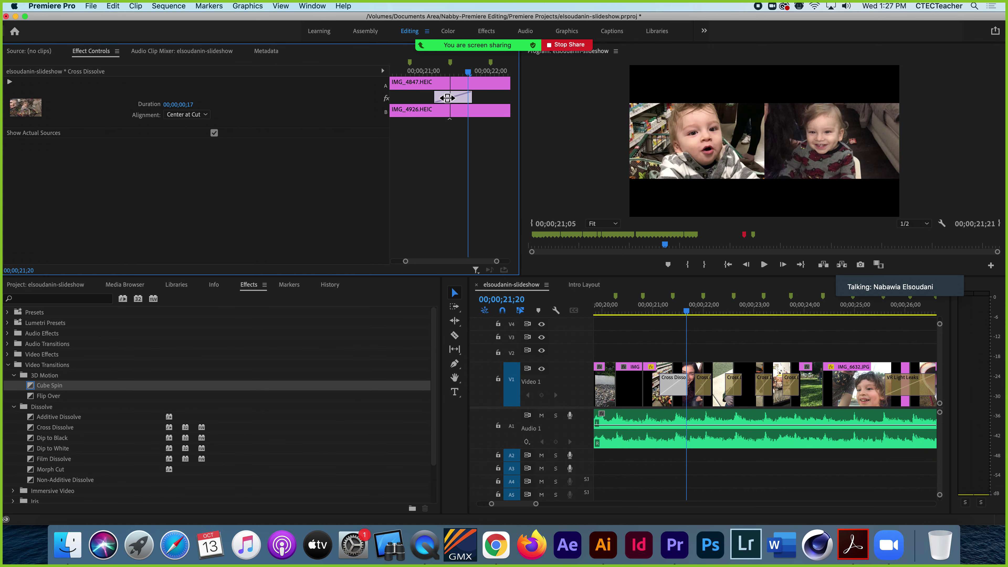
drag(447, 97, 459, 97)
drag(461, 97, 438, 100)
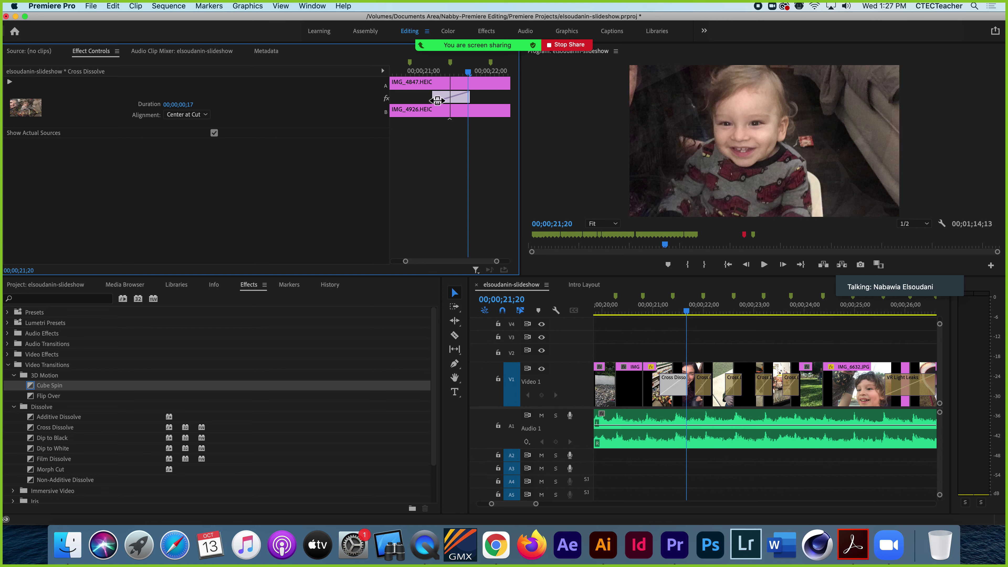
drag(433, 98, 467, 103)
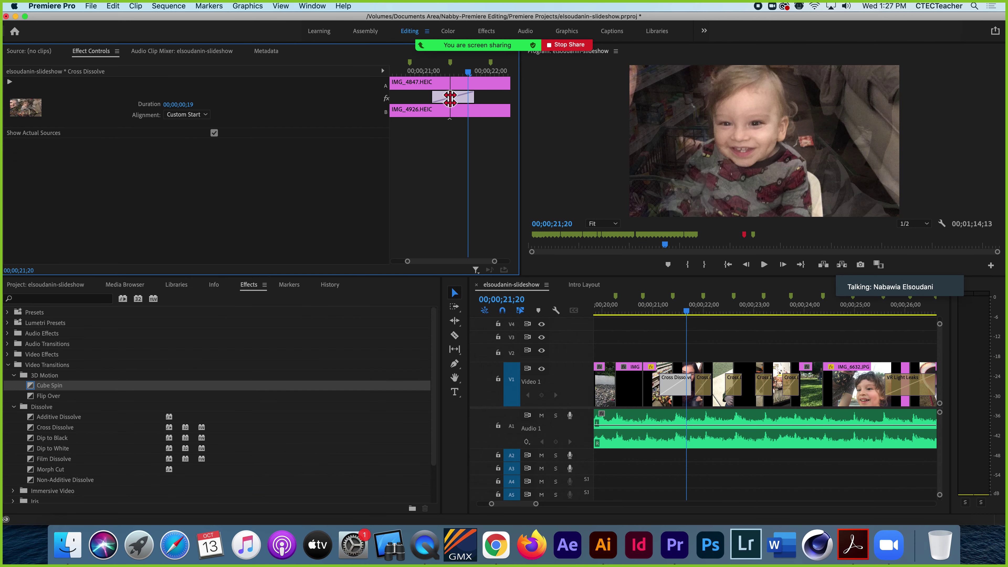
Roll the edit point between IMG_4847.HEIC and IMG_4926.HEIC earlier, and slide the Cross Dissolve back to Center at Cut.
drag(450, 99, 439, 104)
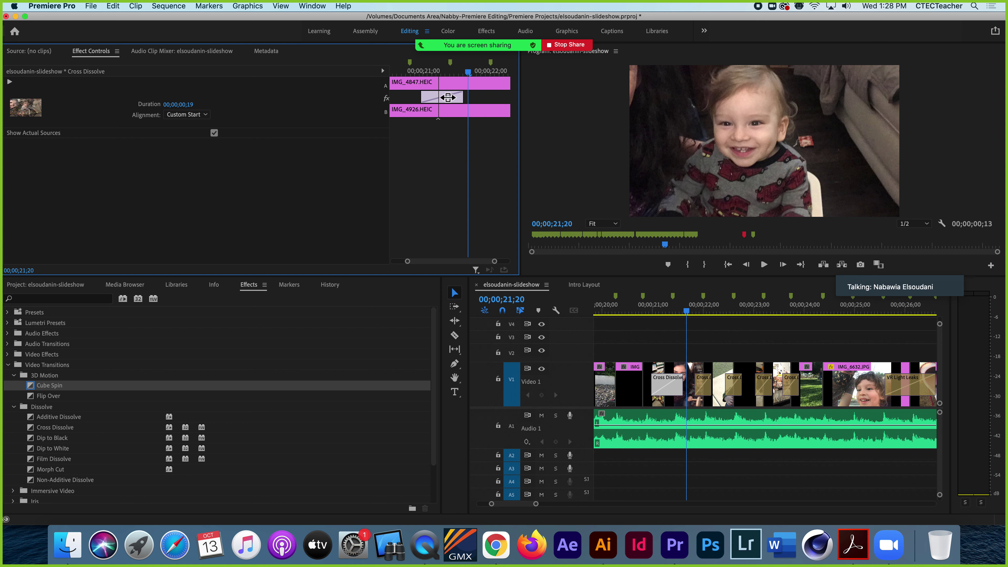
mouse_move(448, 97)
mouse_down()
mouse_move(429, 98)
mouse_move(445, 96)
mouse_up()
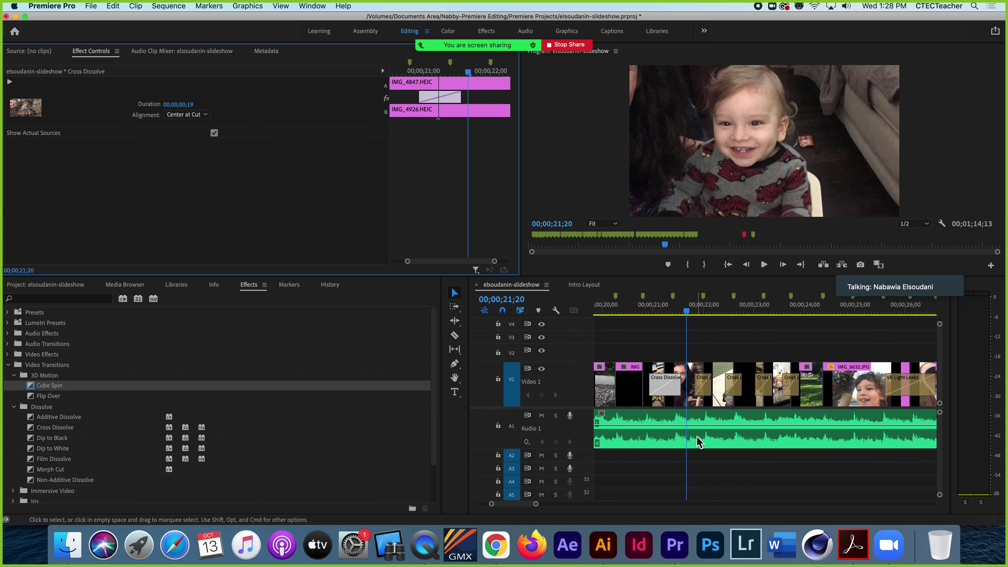
Switch to Acrobat to read the Slide Tool passage on page 9 and preview the insufficient media passage below it.
click(846, 546)
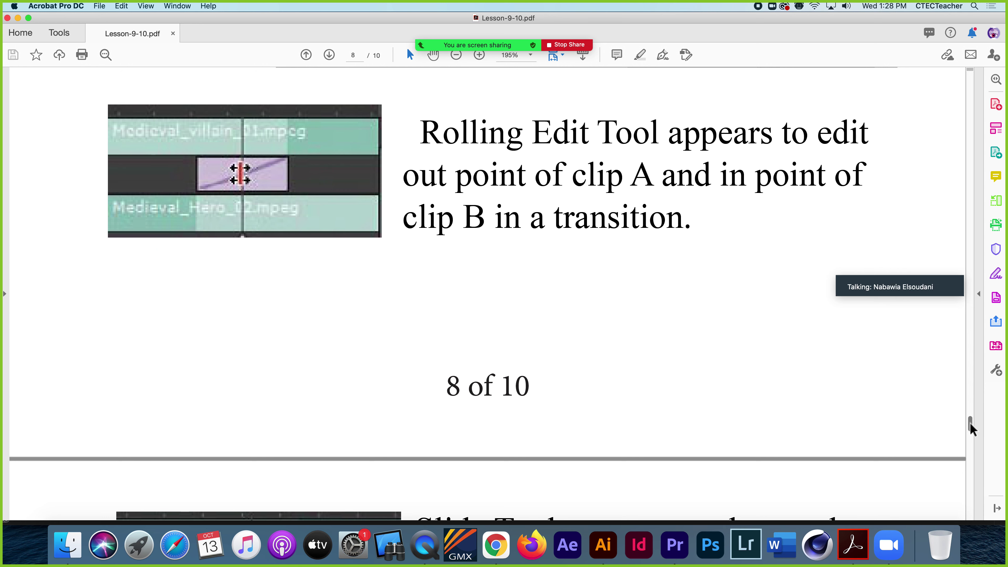
mouse_move(971, 426)
mouse_down()
mouse_move(970, 433)
mouse_move(969, 424)
mouse_up()
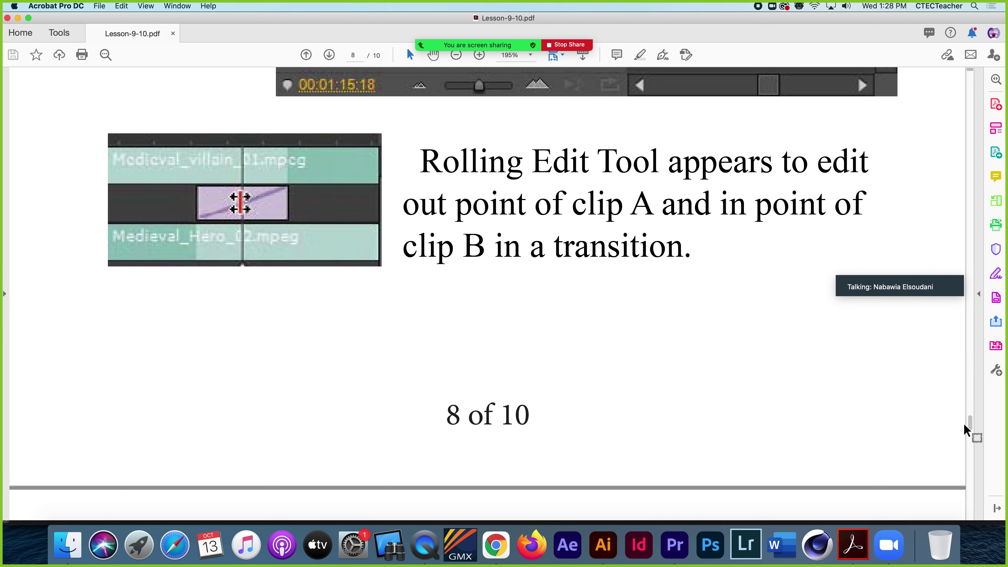
scroll(970, 427, down, 3)
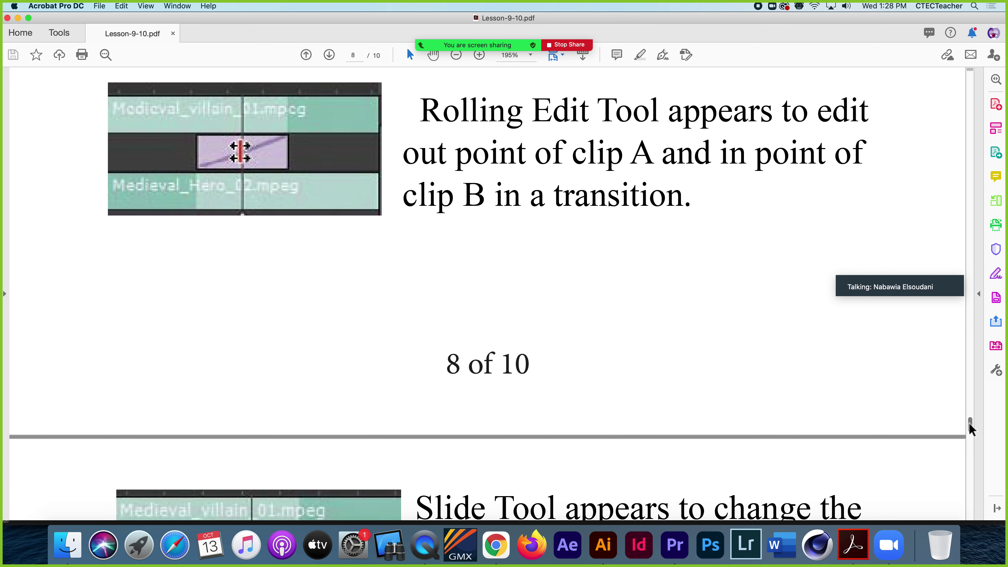
scroll(970, 429, down, 15)
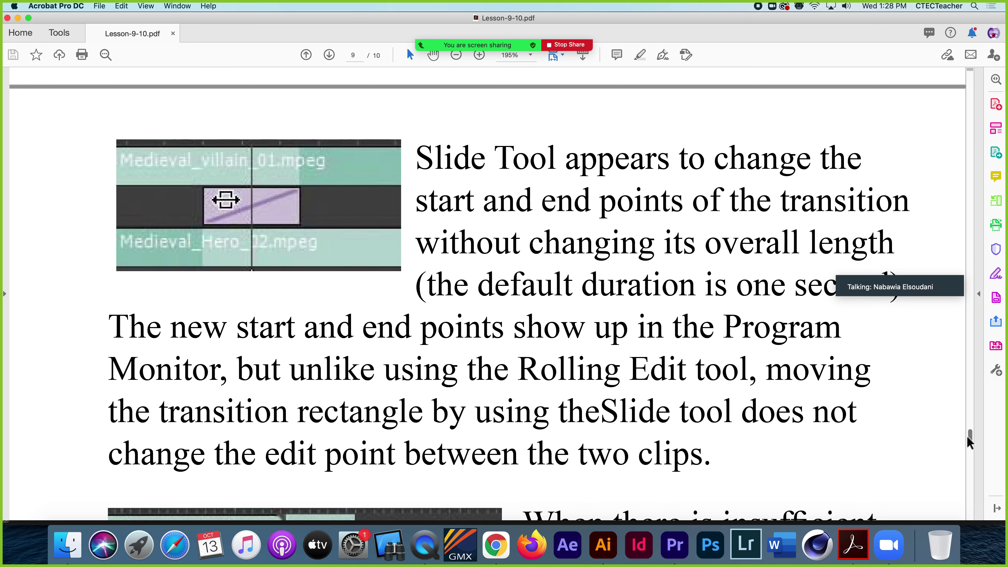
scroll(969, 441, down, 3)
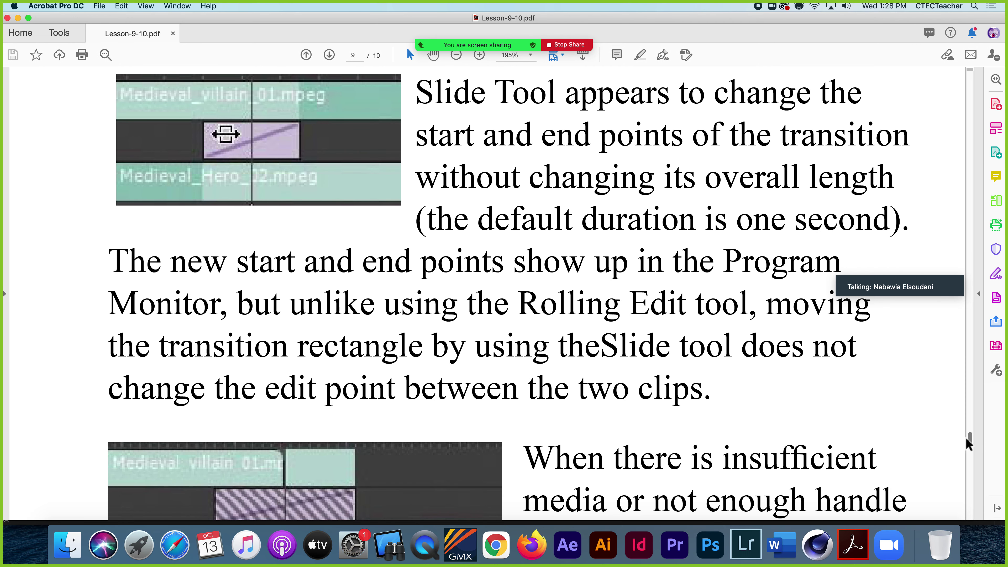
scroll(968, 444, down, 15)
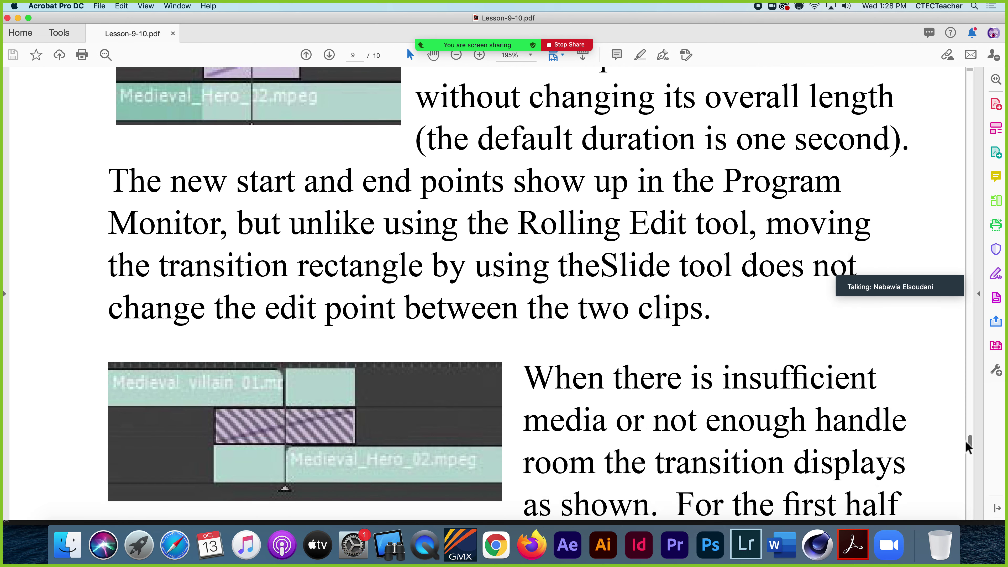
scroll(964, 456, down, 2)
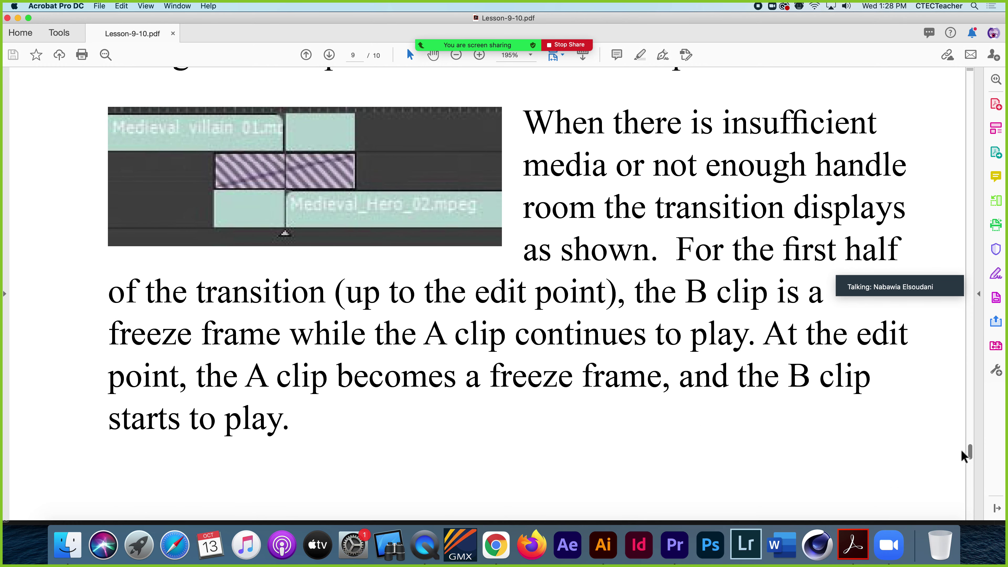
scroll(963, 455, up, 14)
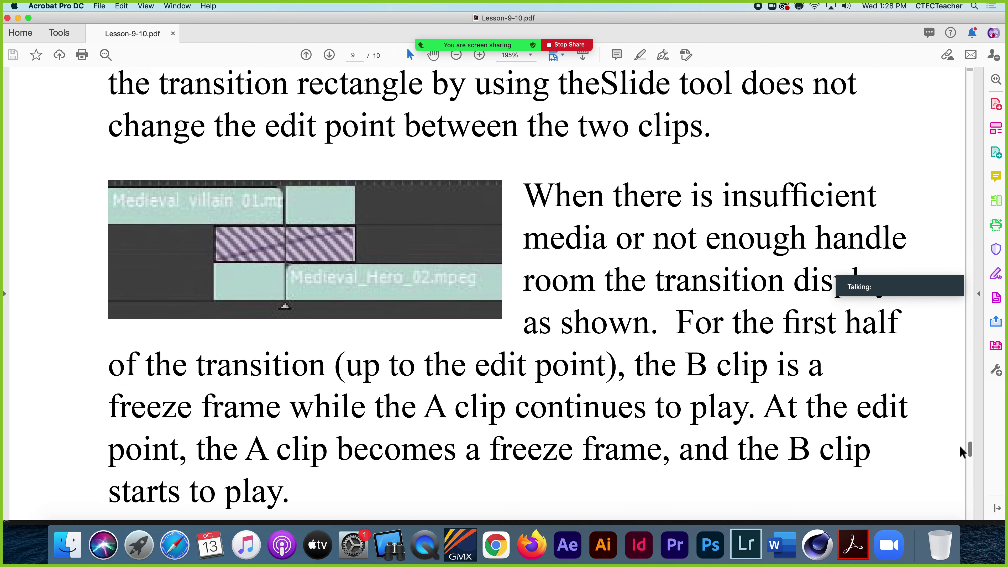
scroll(962, 446, up, 4)
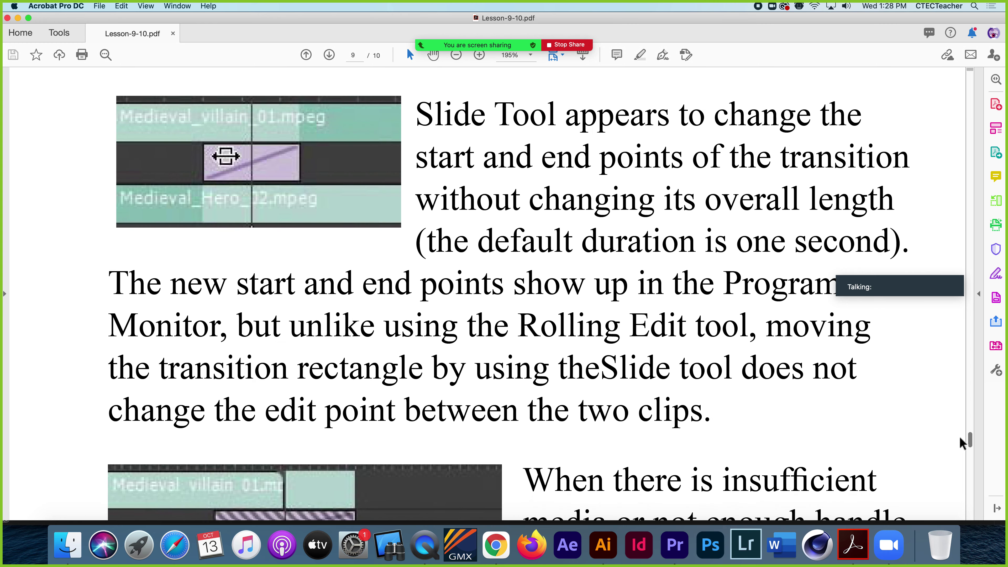
Read the insufficient media passage on page 9 and continue to the section on applying transitions to multiple clips at once.
scroll(960, 453, down, 20)
scroll(956, 461, up, 3)
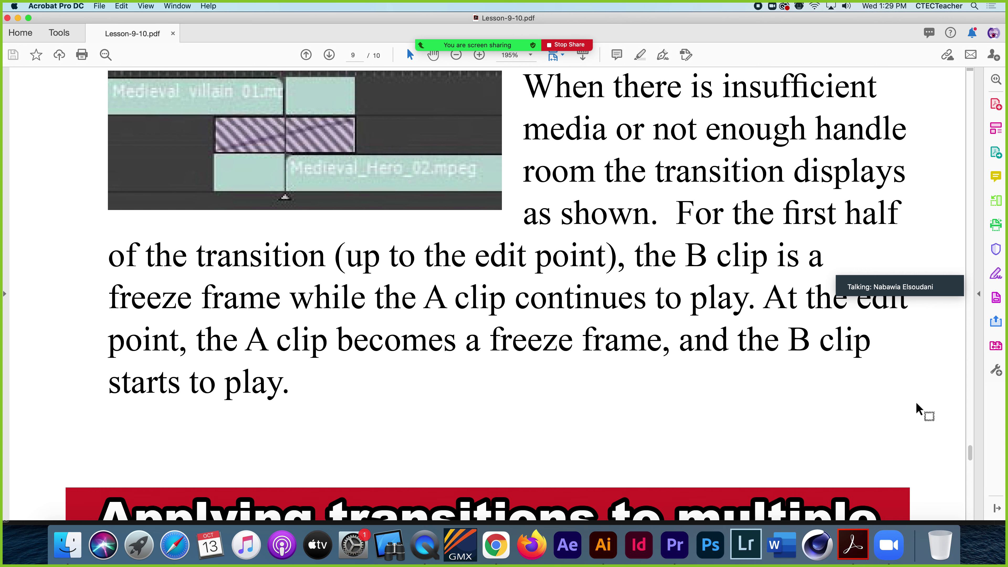
scroll(971, 449, down, 2)
drag(971, 450, 969, 464)
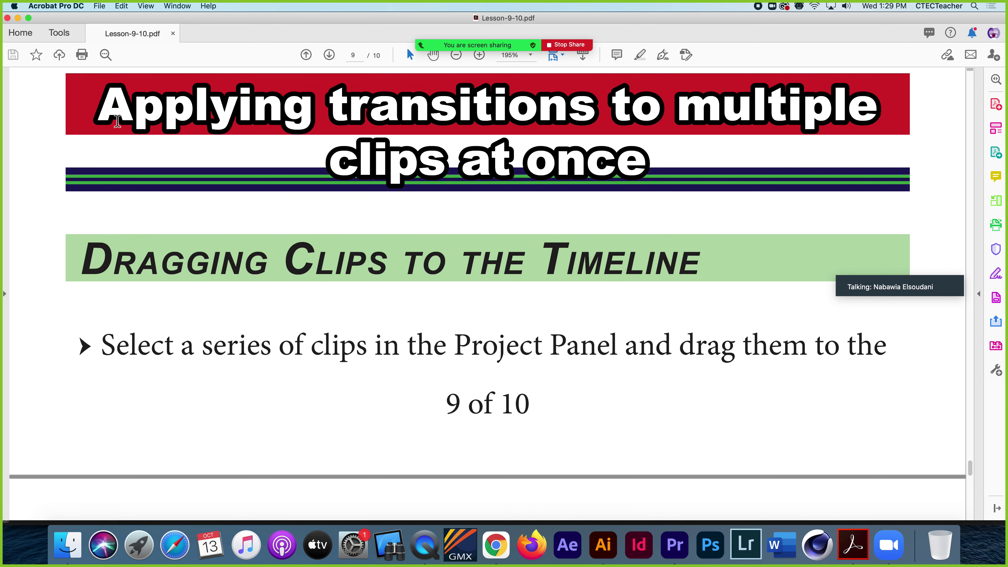
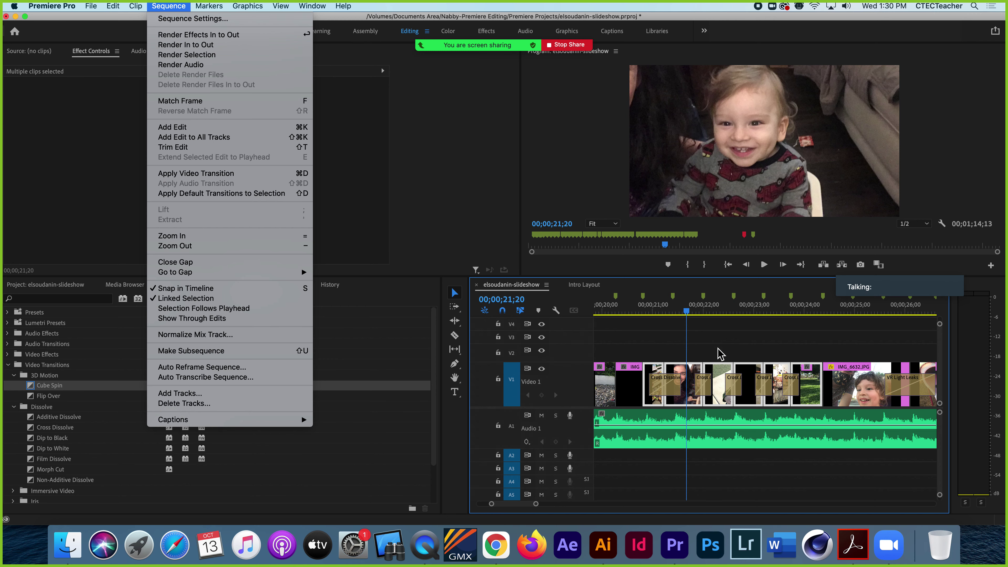
Switch to Acrobat to read the default transition instructions and the Automating a Sequence bullets on page 10.
click(853, 544)
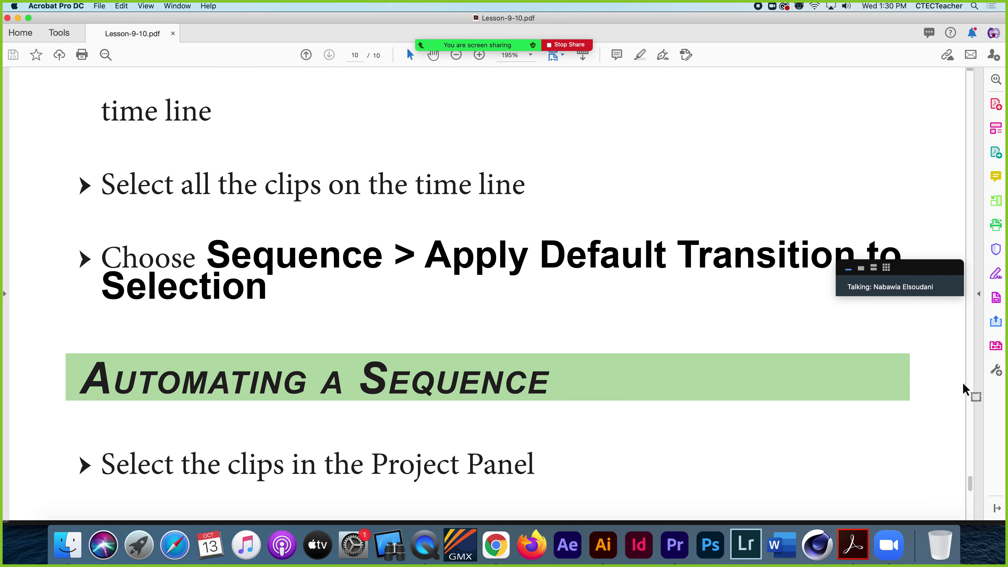
scroll(364, 433, down, 2)
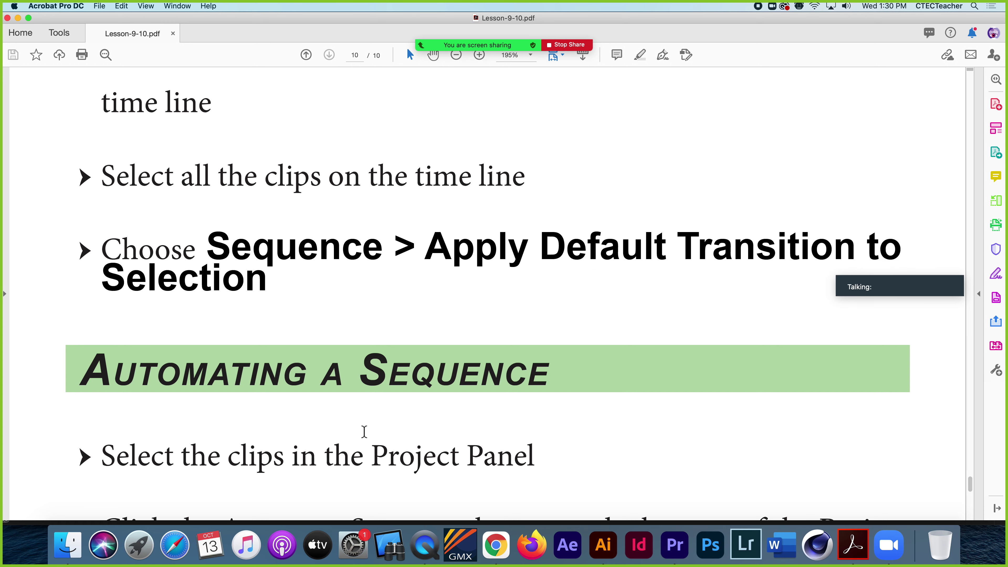
scroll(365, 431, down, 6)
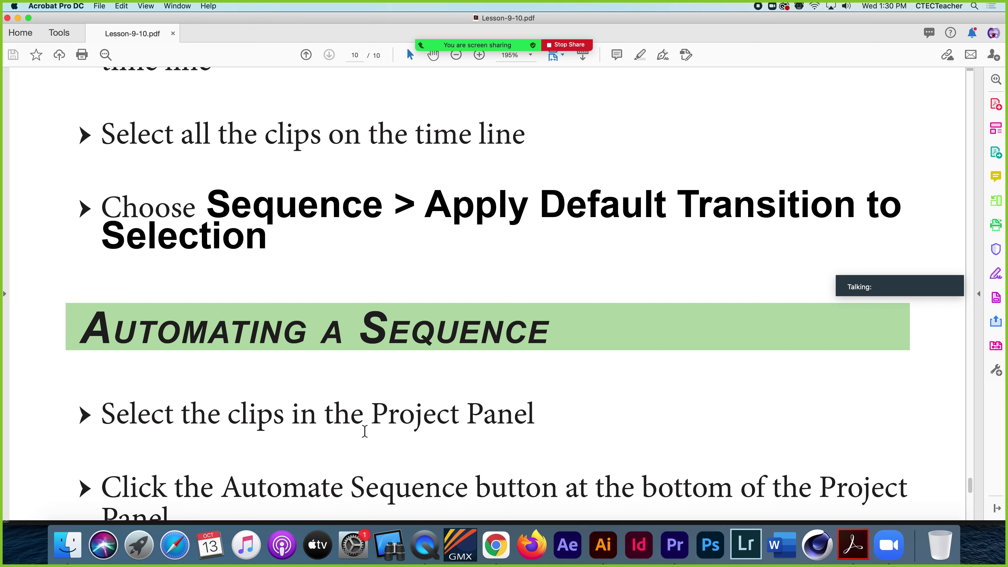
scroll(366, 435, down, 3)
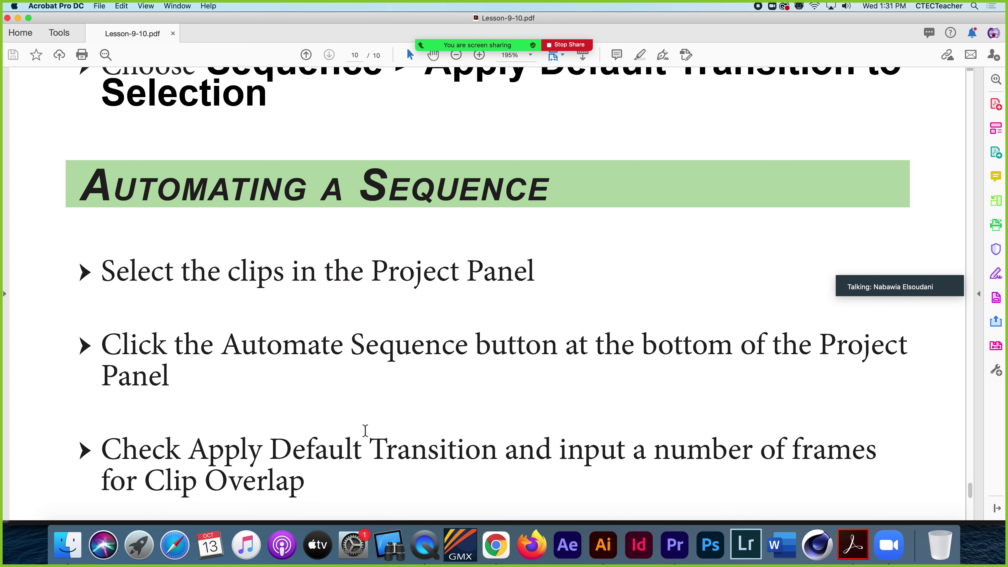
Switch to Premiere Pro, review the Automate To Sequence options for the project clips IMG_6632.JPG through IMG_6547 2.JPG, and cancel the dialog.
click(675, 545)
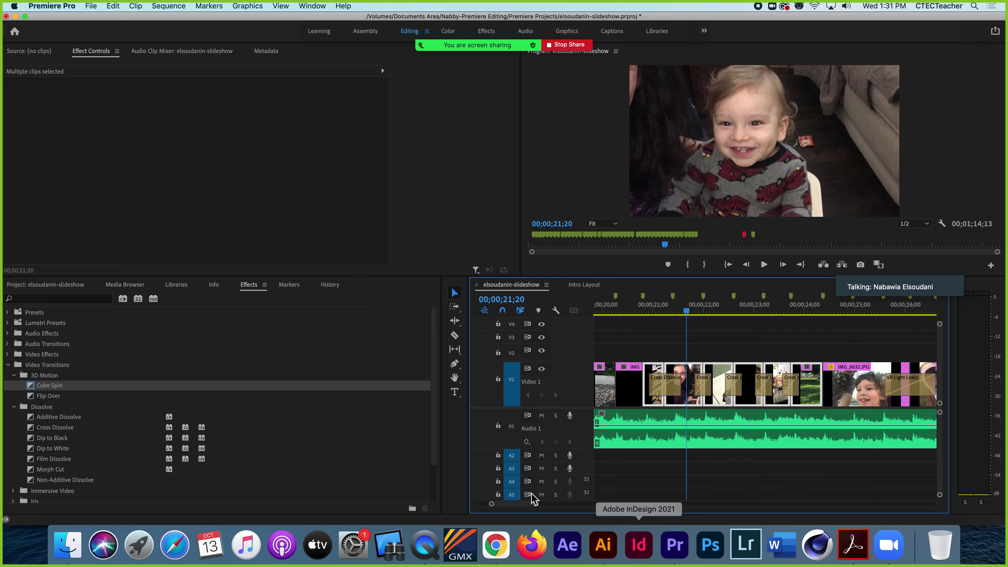
click(30, 285)
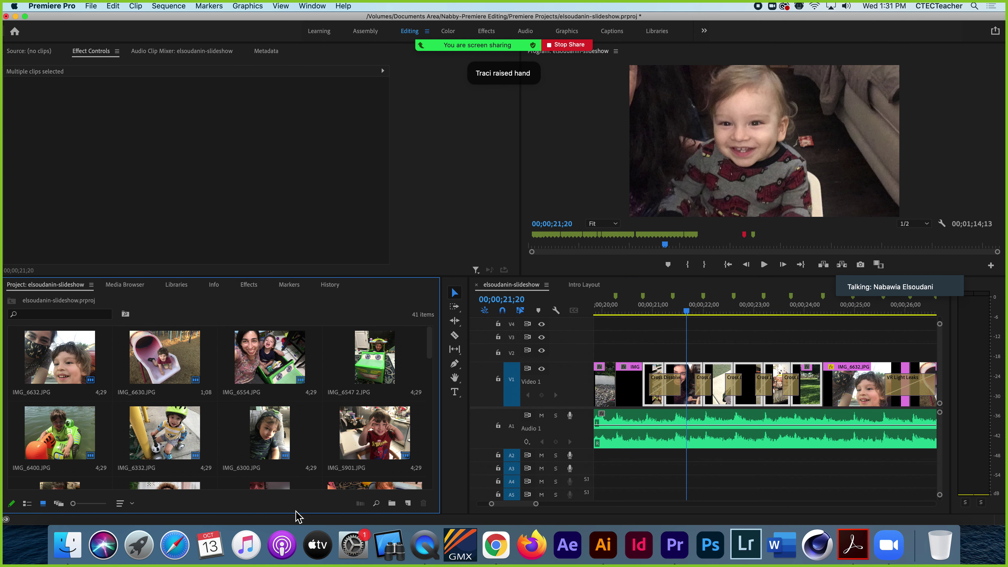
click(70, 347)
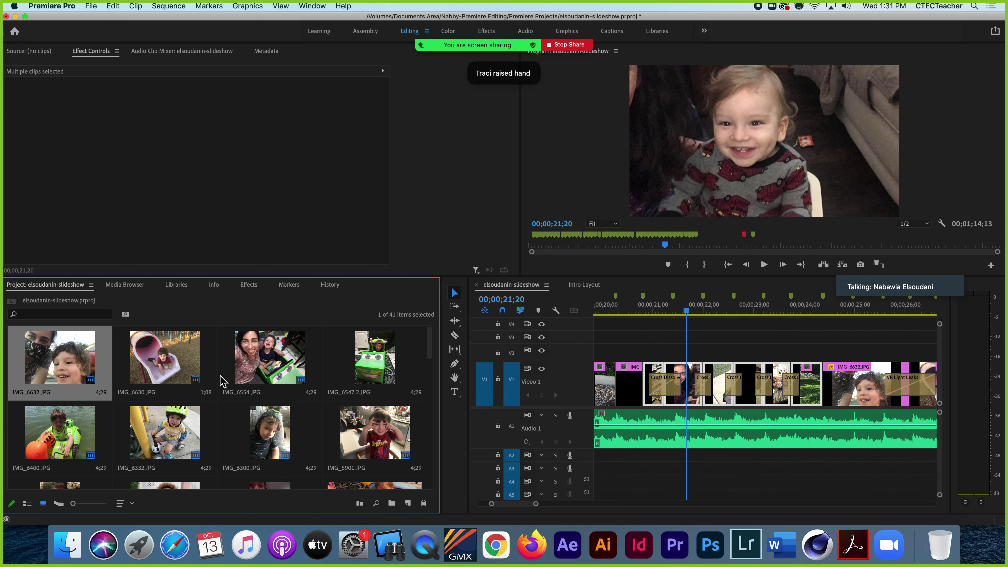
shift+click(370, 382)
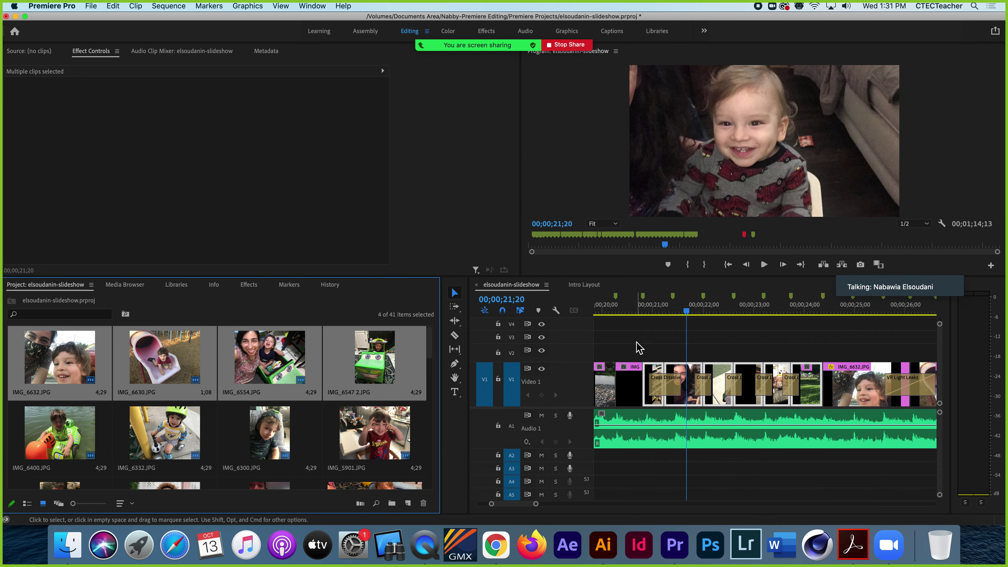
click(361, 503)
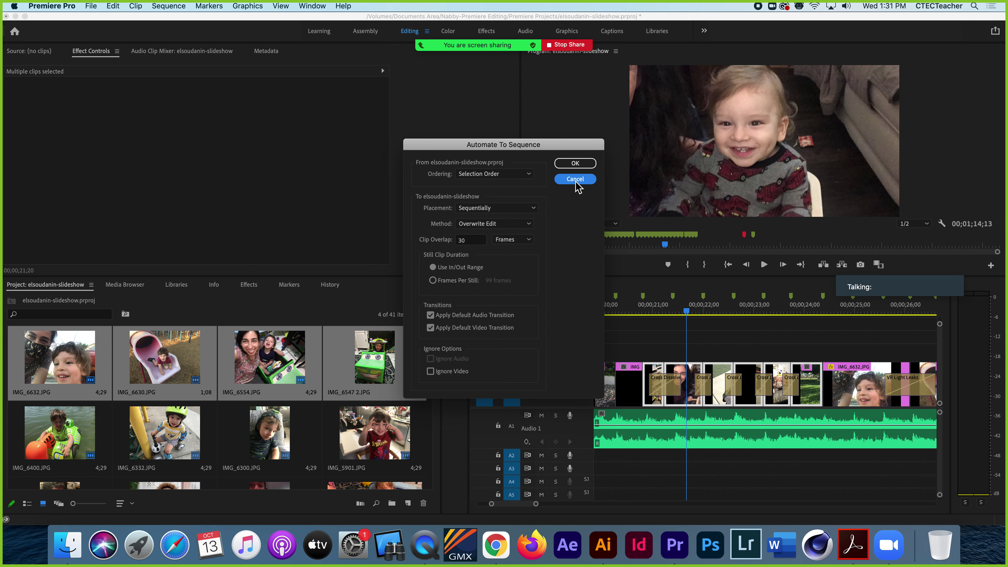
click(576, 179)
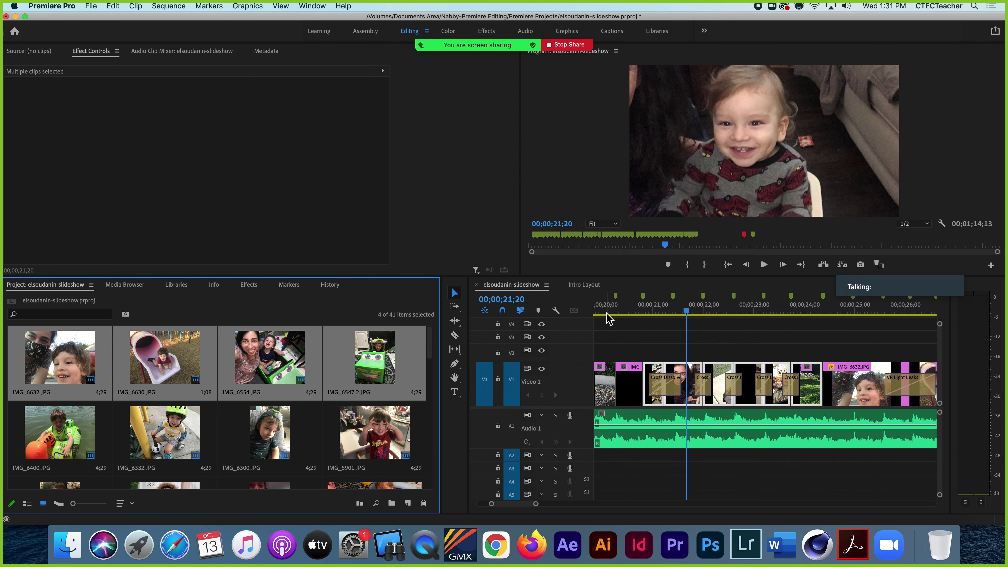
Switch to Acrobat to read the Adding audio transitions section on page 10, including the default audio transition shortcut.
click(846, 552)
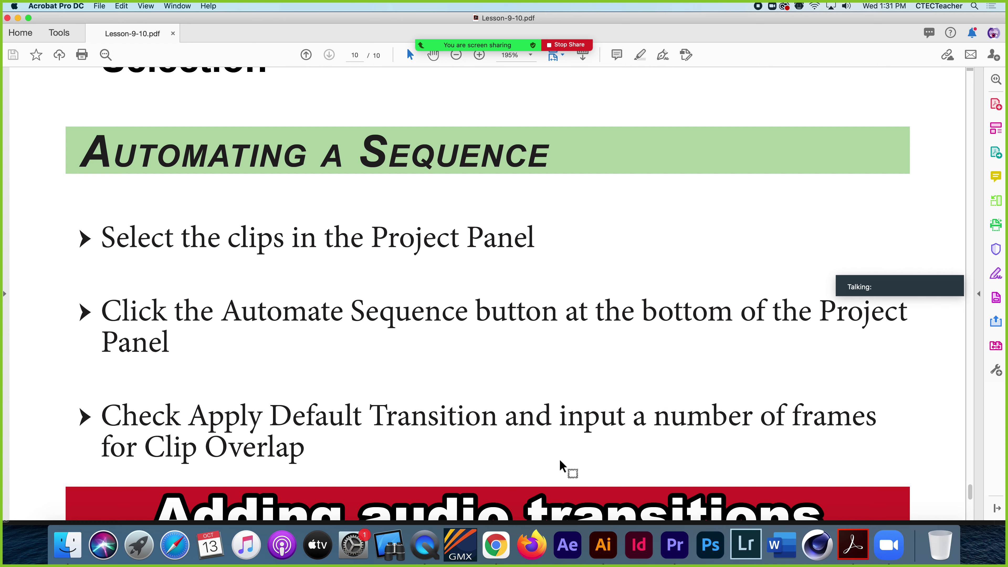
scroll(561, 465, down, 2)
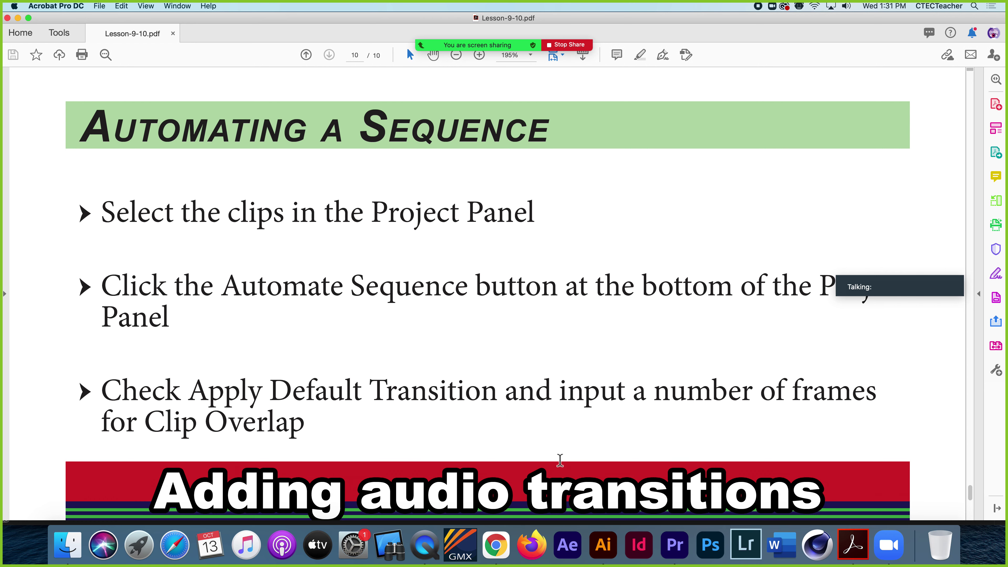
scroll(560, 461, down, 3)
scroll(559, 460, down, 10)
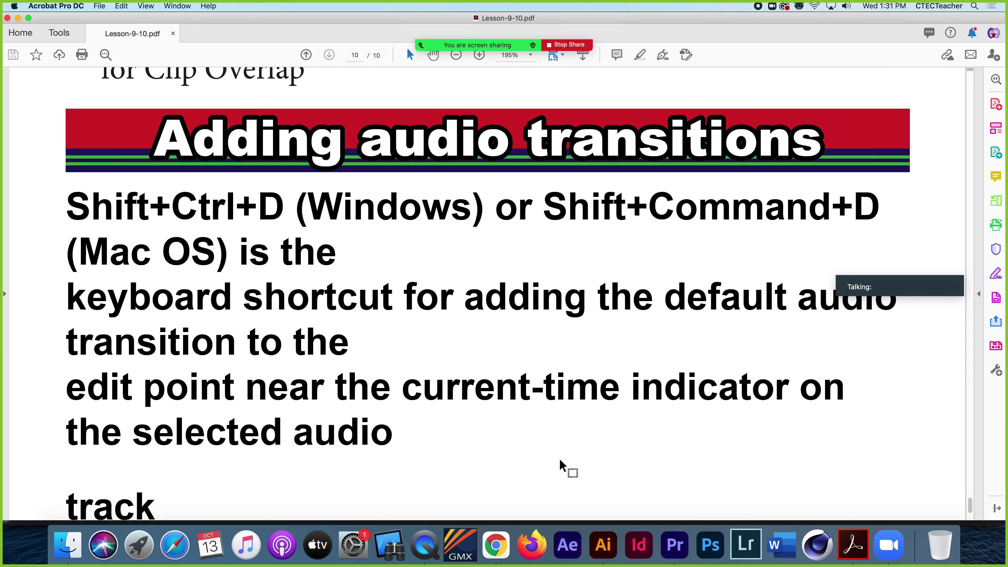
scroll(560, 461, up, 4)
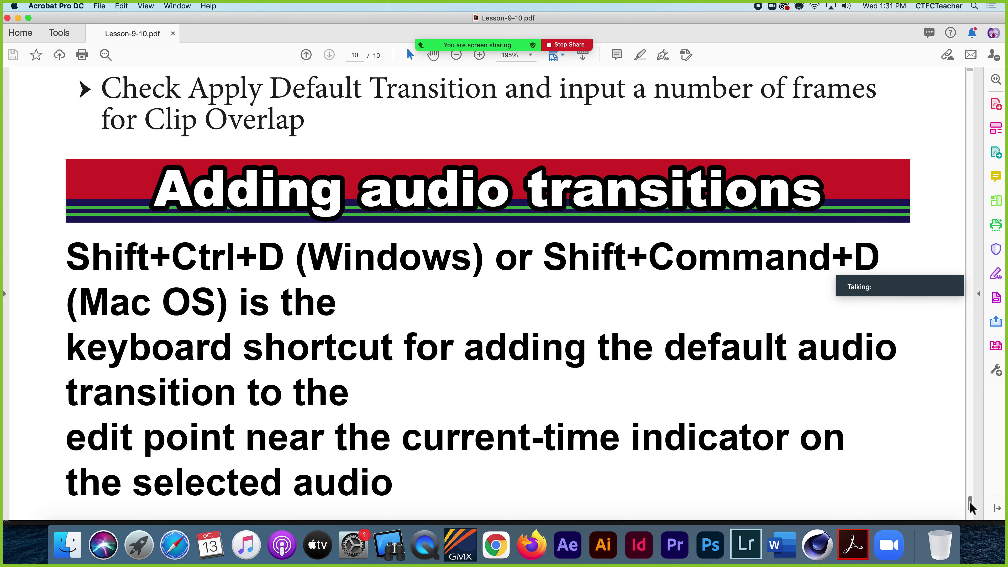
scroll(970, 509, down, 3)
scroll(969, 508, down, 10)
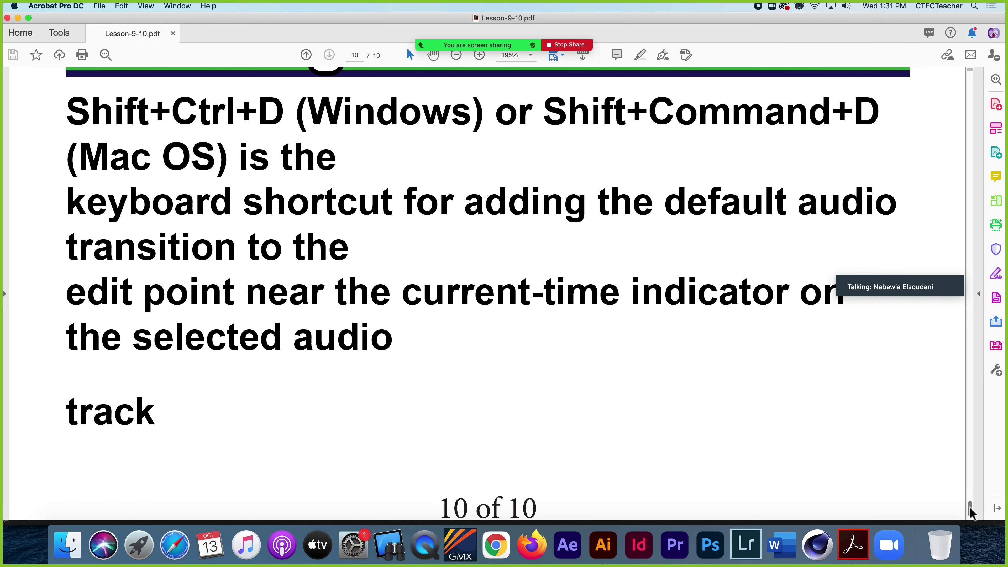
scroll(970, 519, up, 7)
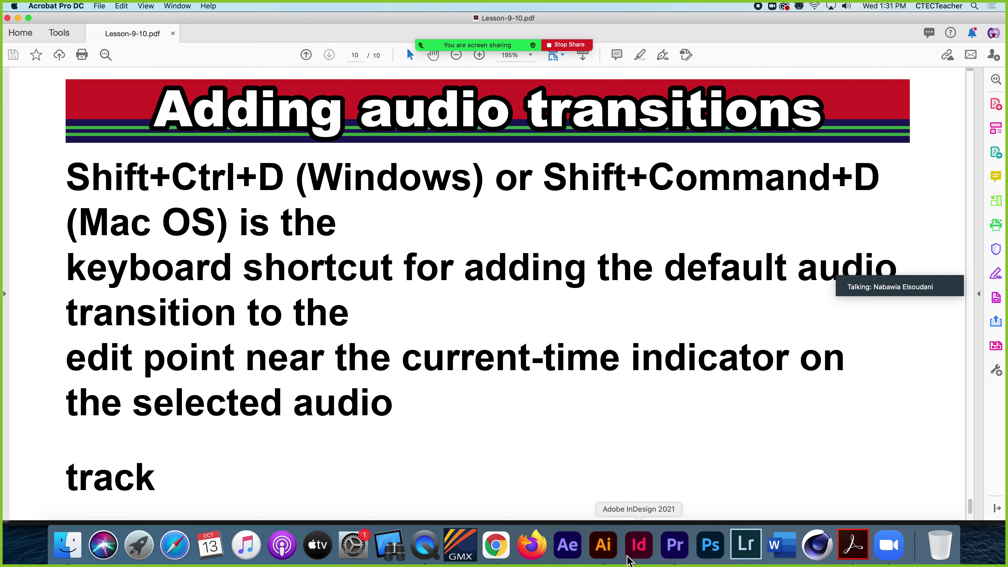
Switch to Premiere Pro and trim the end of the music clip on Audio 1 back to about 00;00;27;18.
click(675, 557)
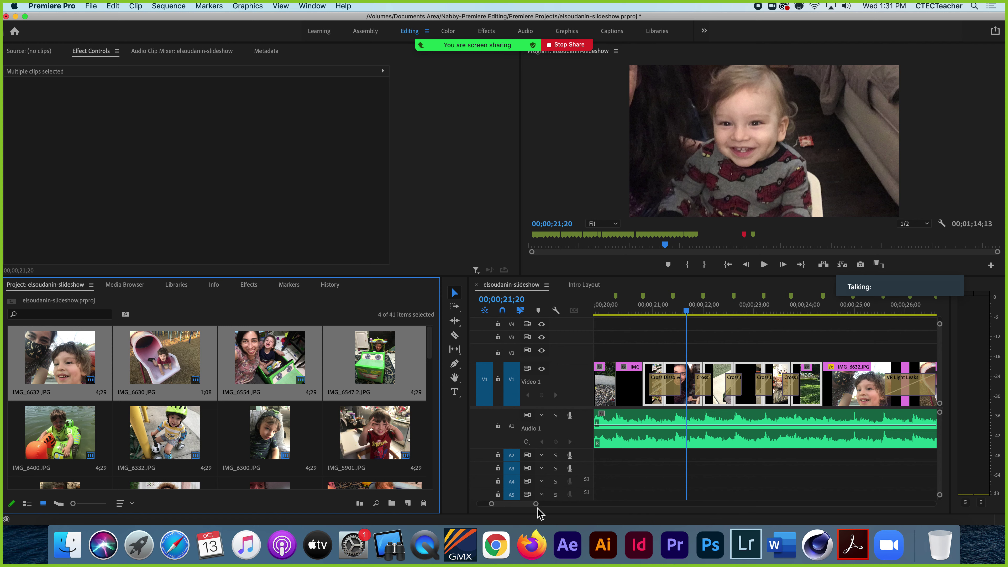
mouse_move(536, 504)
mouse_down()
mouse_move(613, 510)
mouse_move(579, 508)
mouse_up()
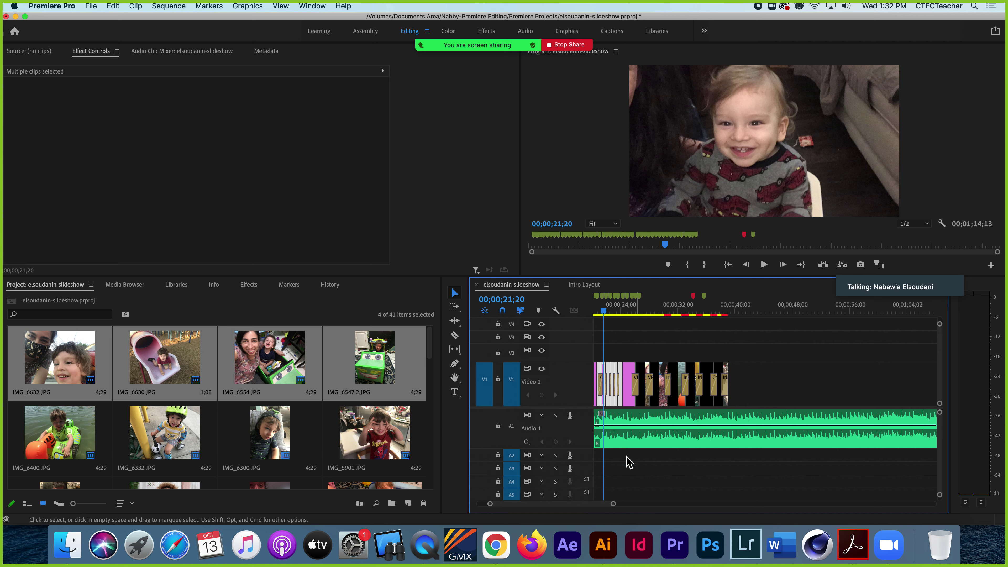
drag(614, 504, 666, 510)
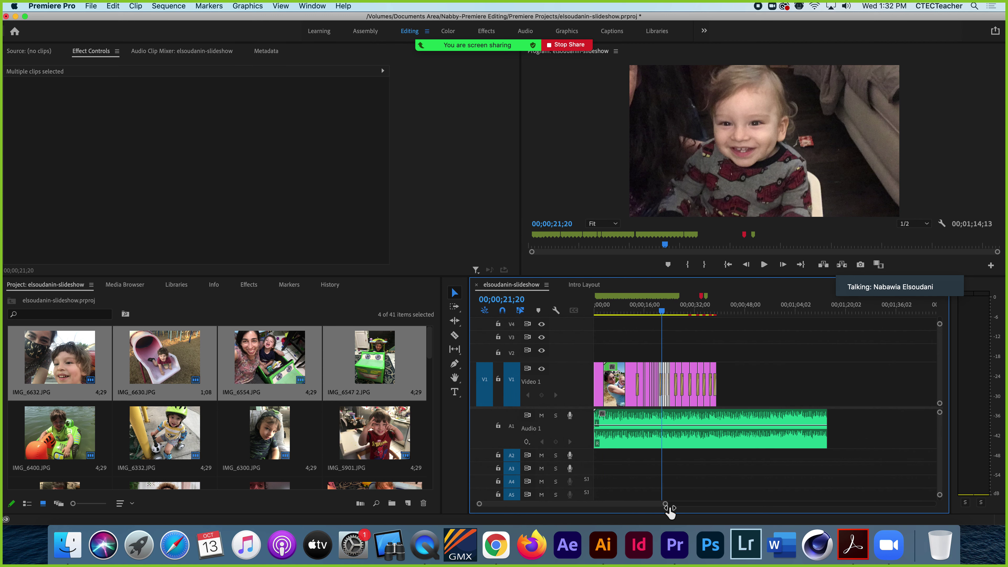
drag(825, 419, 675, 424)
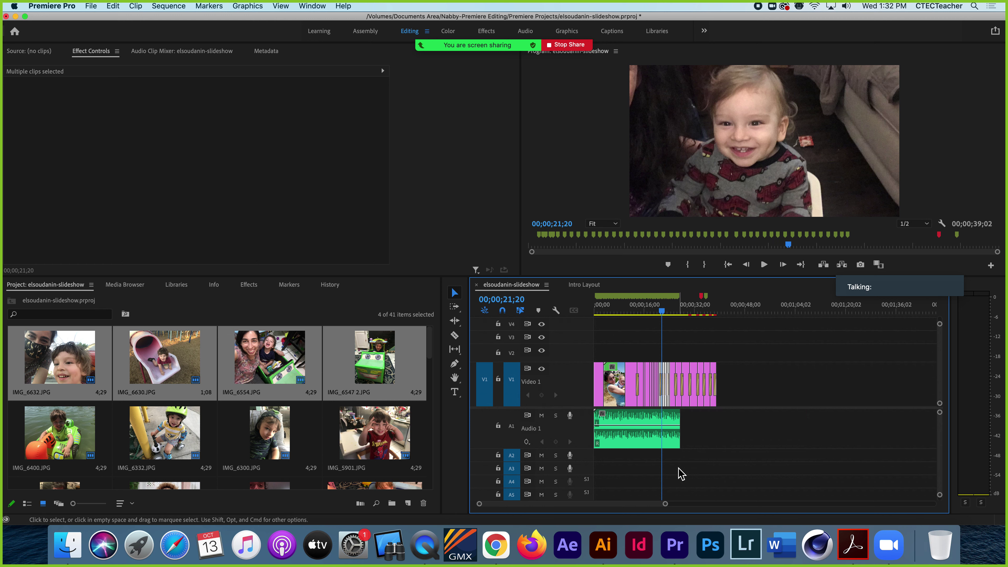
Select the trimmed music clip, target track A1 and move the playhead to the clip's end at 00;00;27;18.
drag(660, 310, 676, 316)
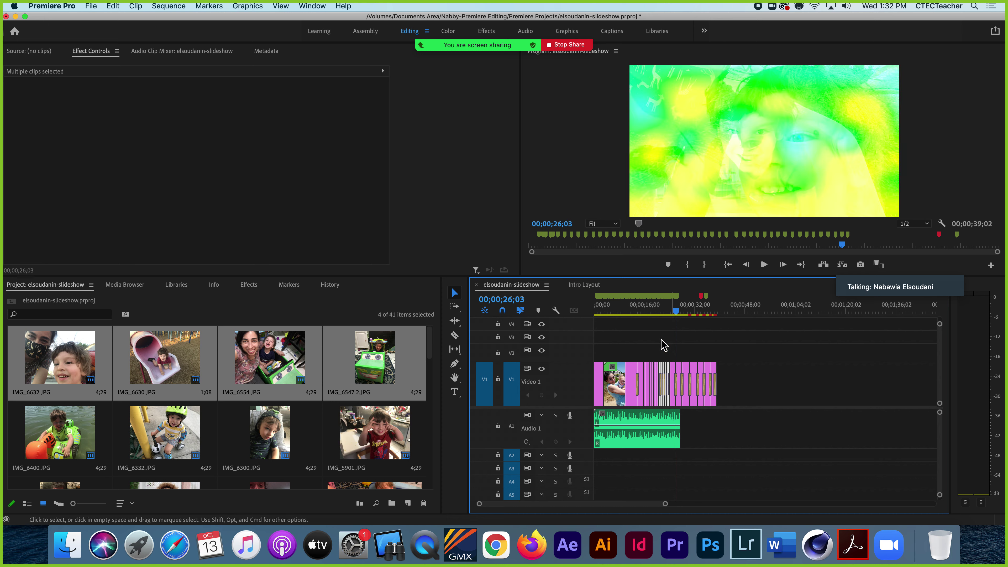
click(668, 427)
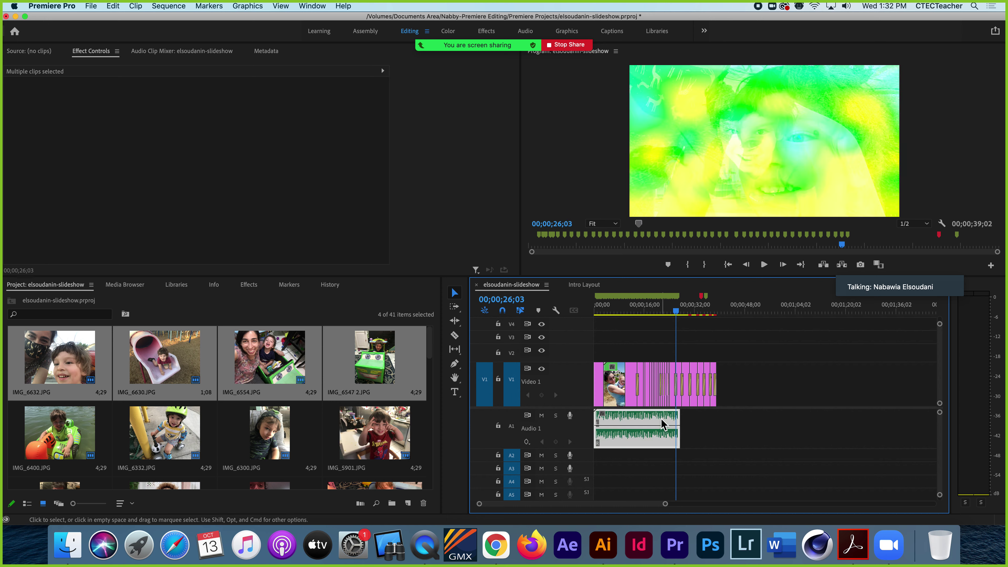
click(512, 427)
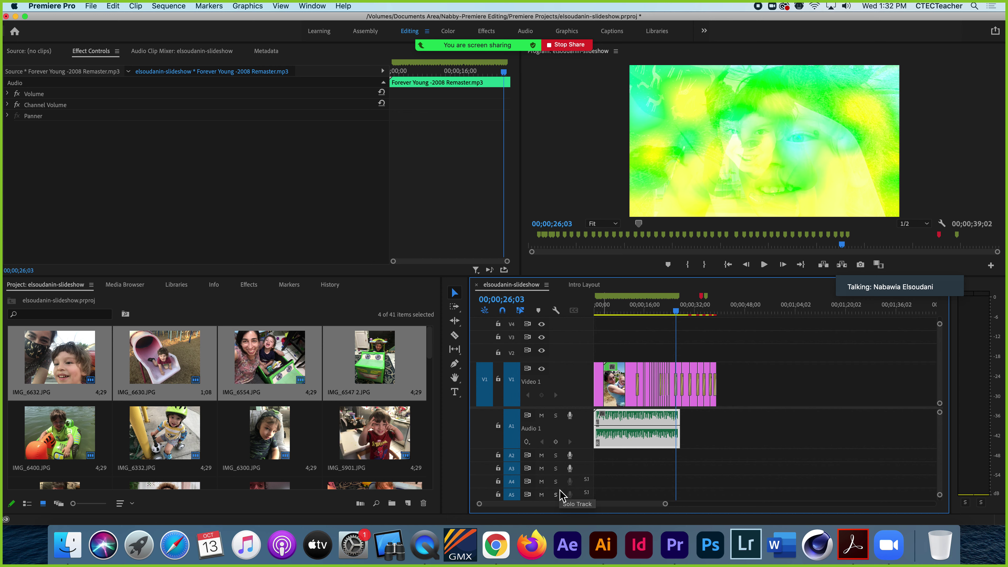
key(Down)
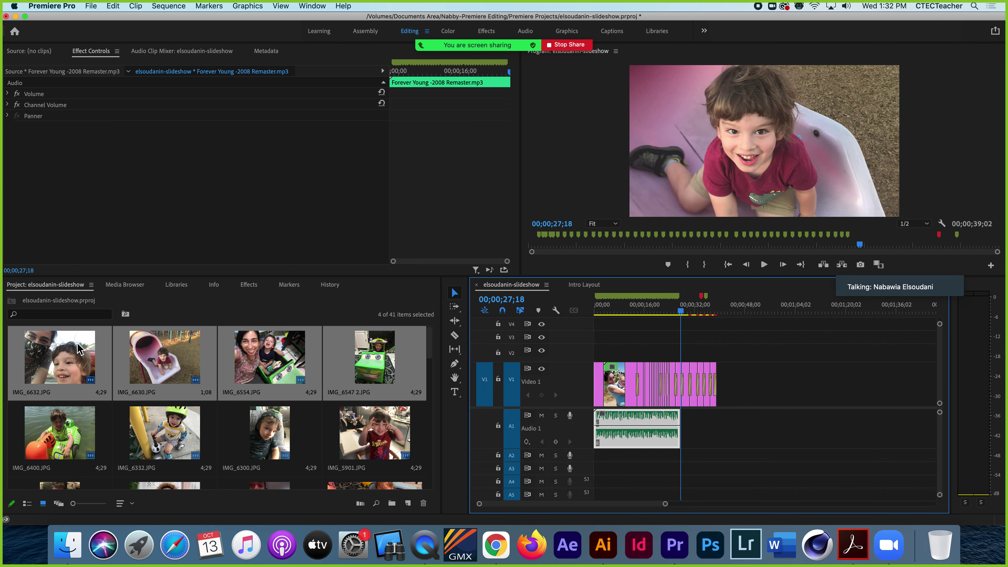
Find Forever Young -2008 Remaster.mp3 among the project items and open it in the Source Monitor.
drag(430, 356, 430, 501)
click(151, 388)
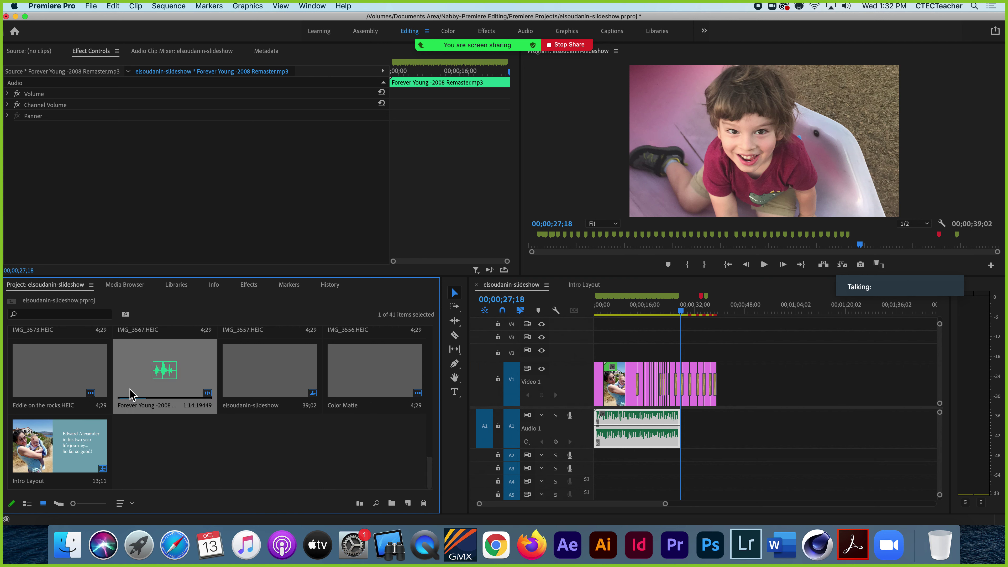
double_click(141, 373)
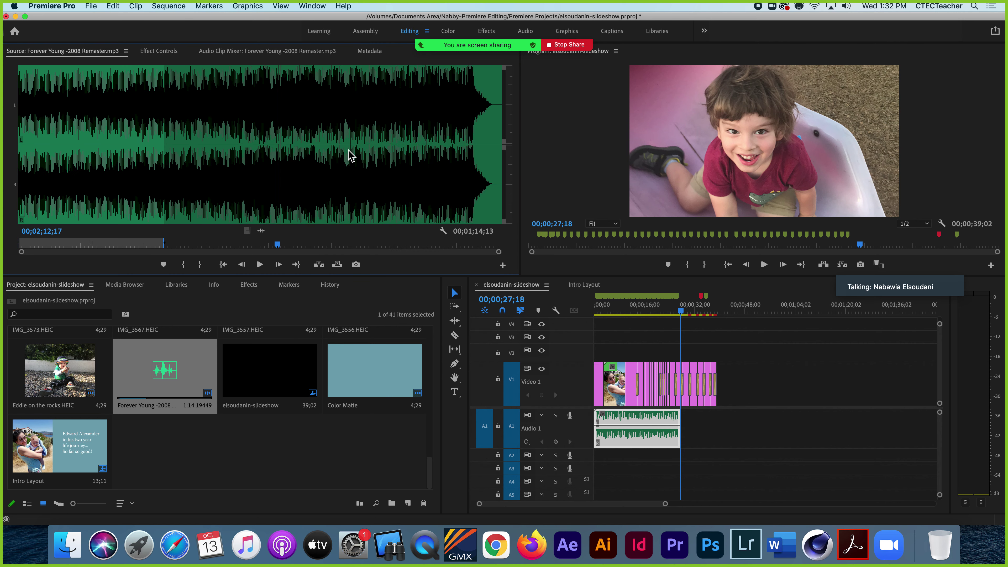
Lower the system volume and listen to the song's fade-out in the Source Monitor from about 00;03;50;08.
drag(384, 153, 456, 163)
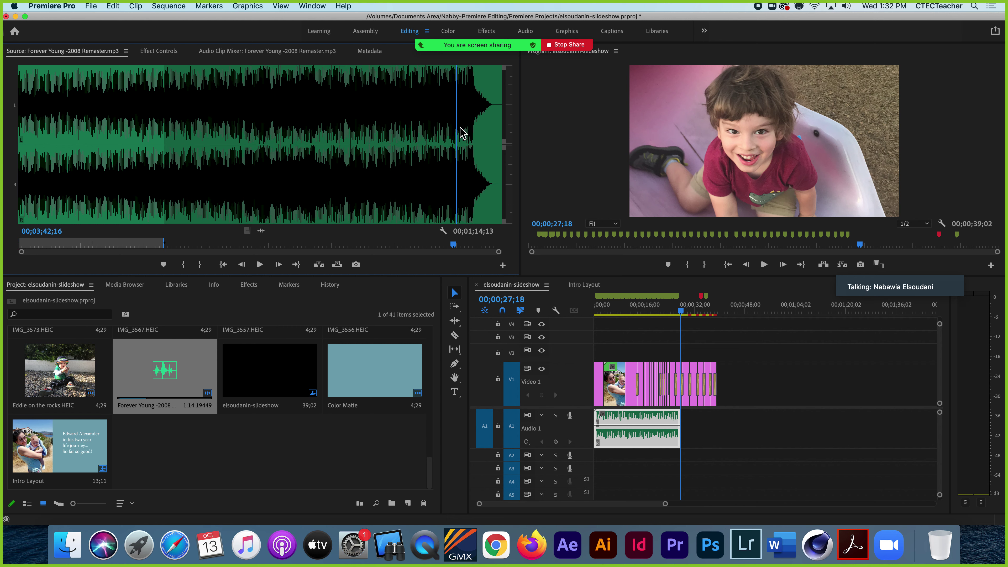
drag(459, 125, 471, 130)
drag(477, 169, 477, 168)
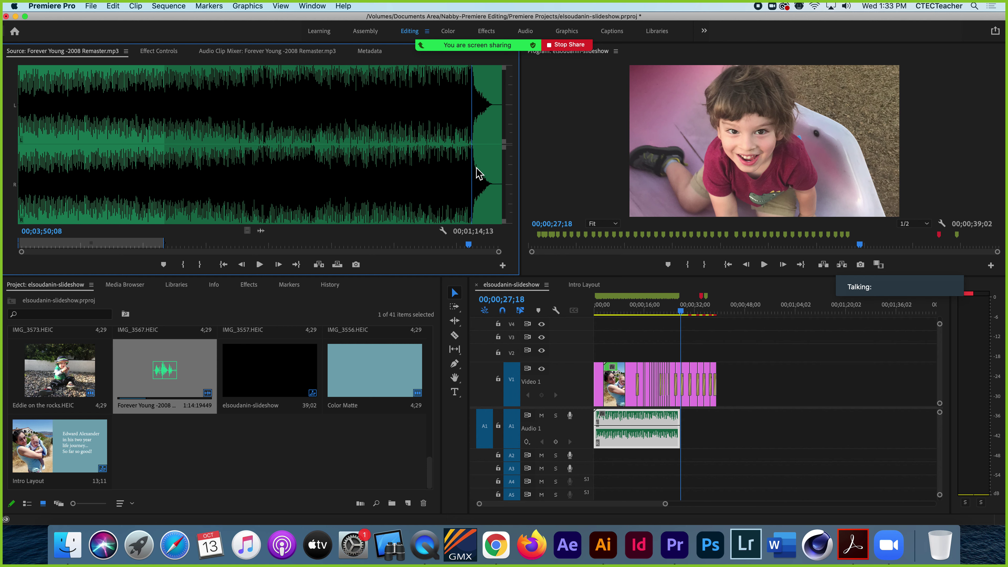
key(XF86AudioLowerVolume)
key(XF86AudioLowerVolume)
key(space)
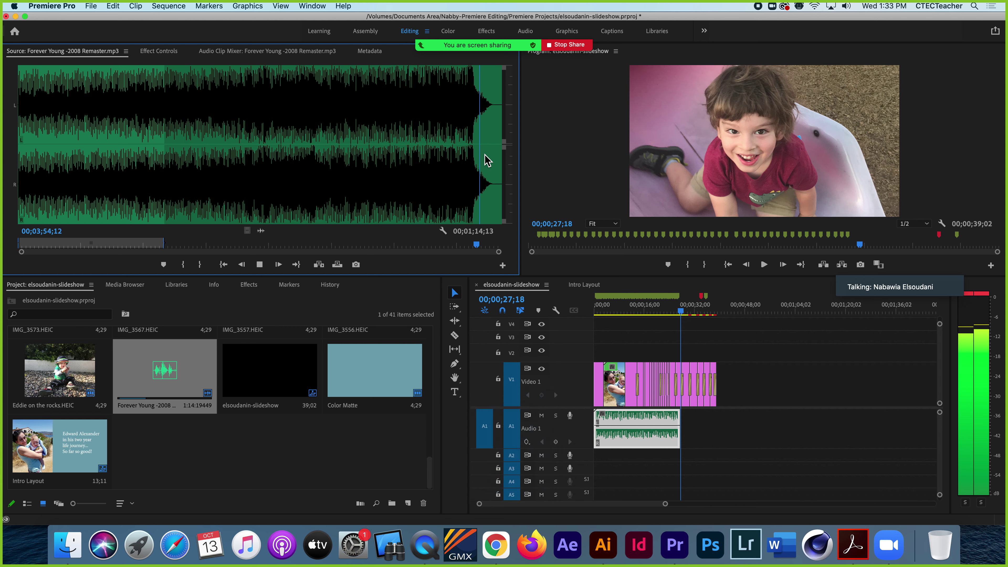
key(space)
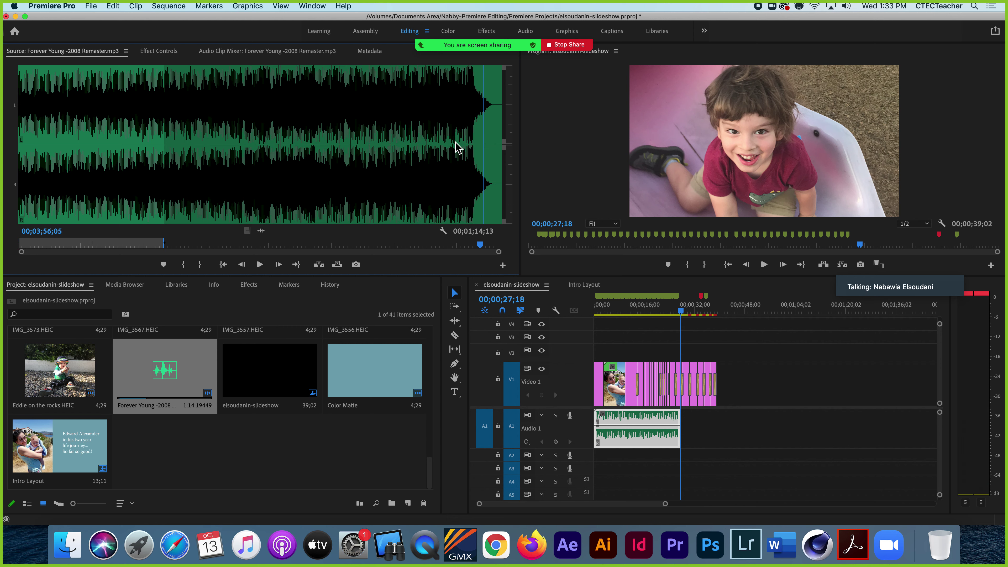
Audition the source song from 00;03;12;05, then play the sequence from 00;00;24;16 past the end of the trimmed music.
drag(431, 120, 353, 117)
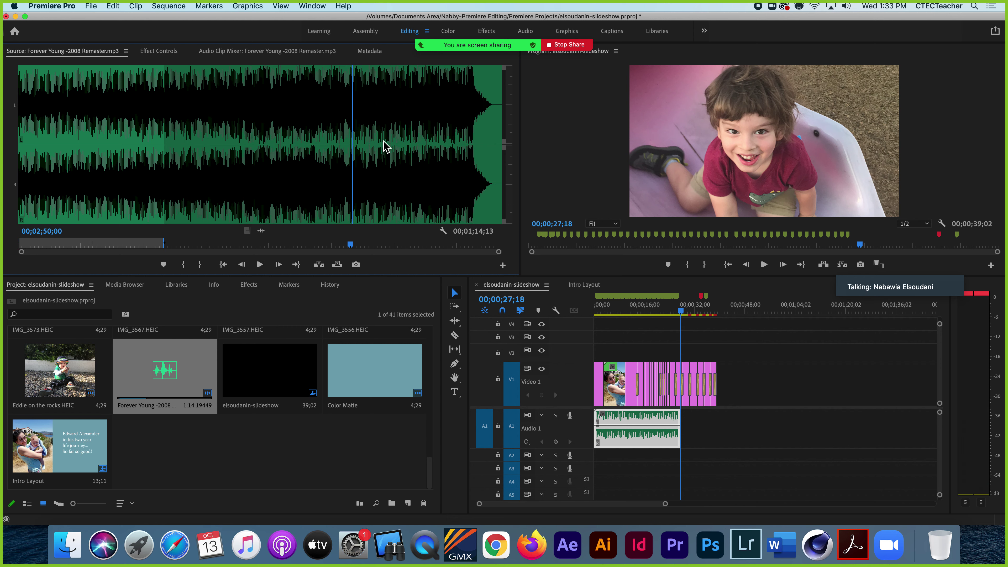
click(396, 128)
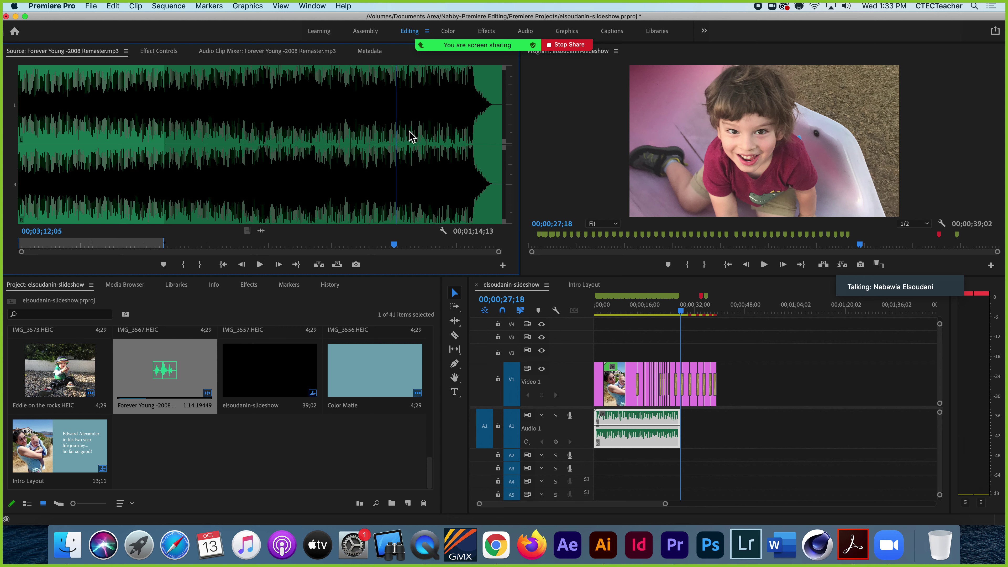
key(space)
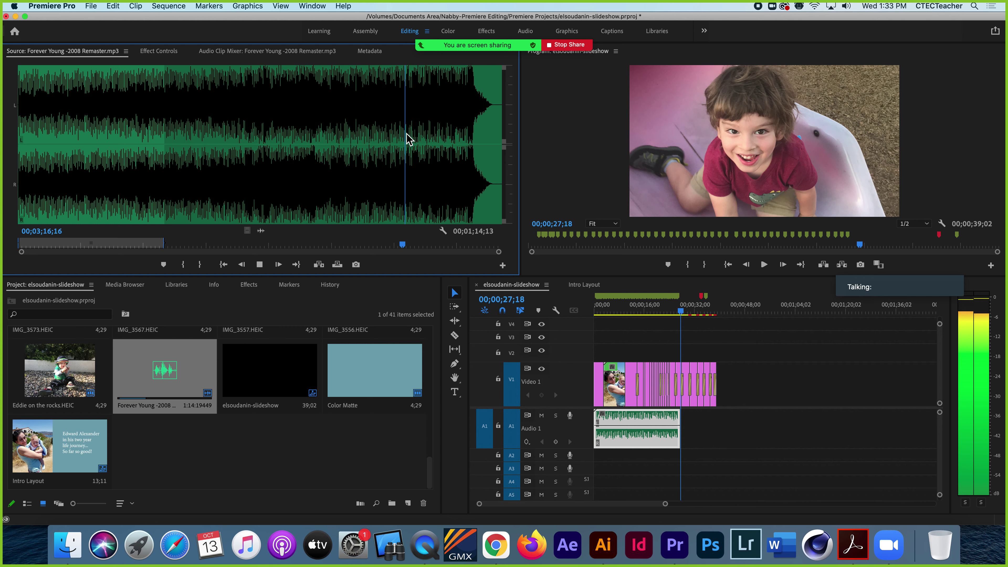
key(space)
drag(680, 311, 671, 311)
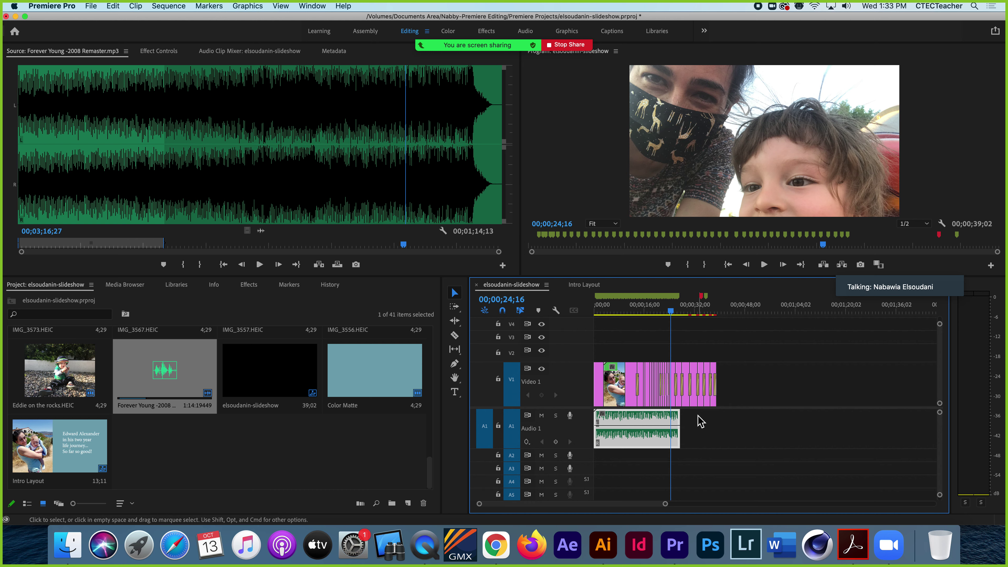
key(space)
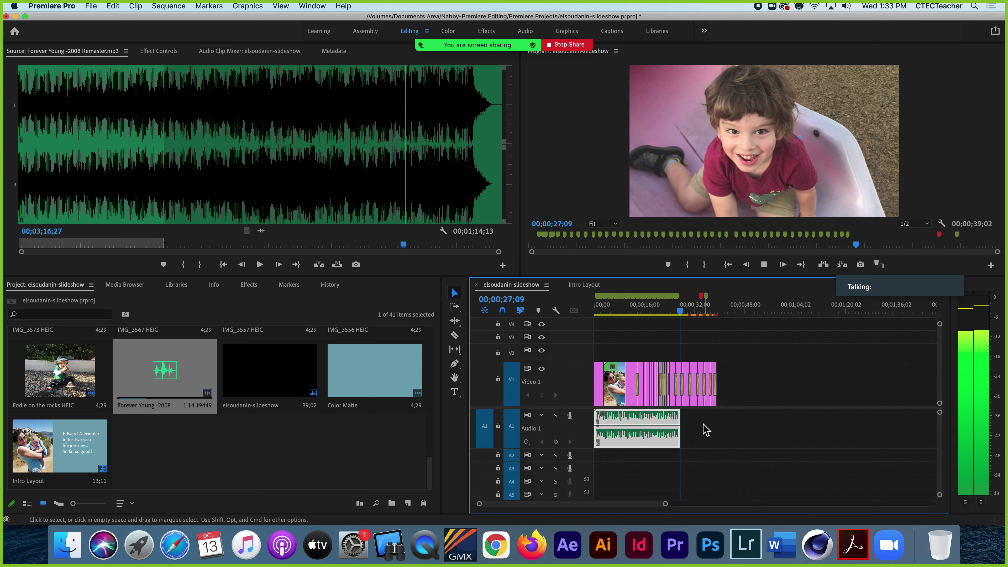
key(space)
Audition an earlier passage of the source song and mark its In point at 00;02;48;04.
drag(386, 164, 346, 170)
key(space)
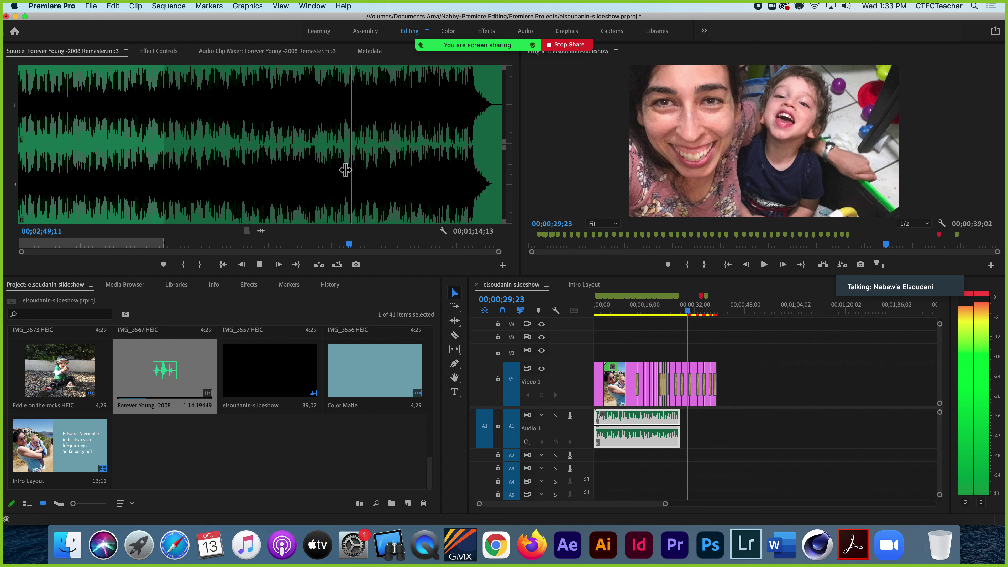
click(349, 171)
click(349, 172)
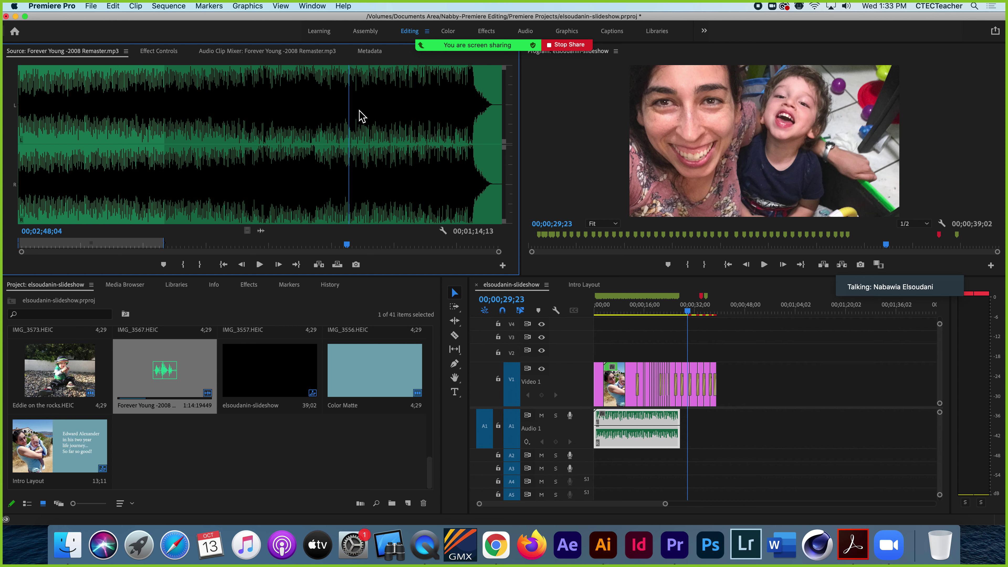
key(i)
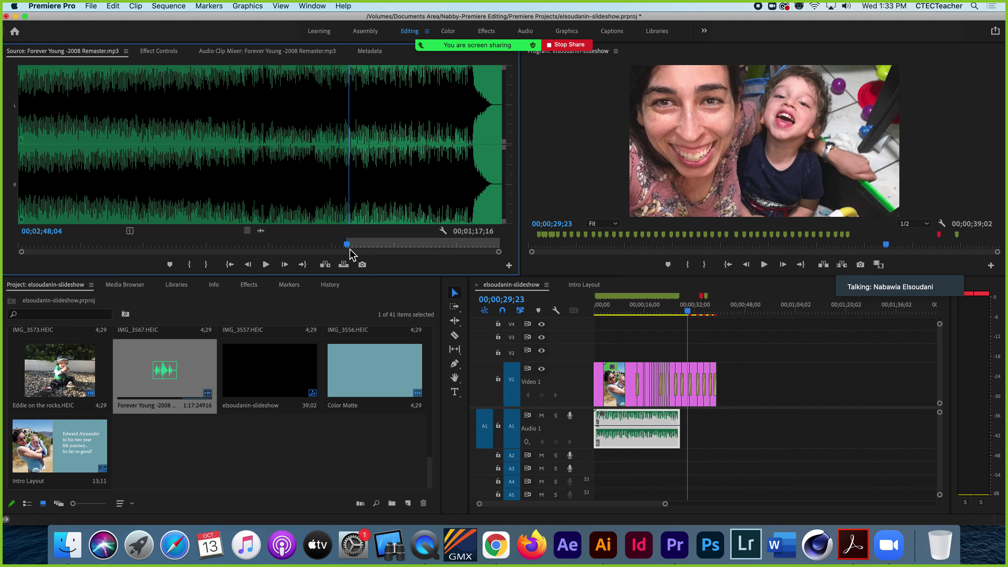
Mark the sequence In at 00;00;27;18 and Out at 00;00;39;02, and overwrite that gap on A1 with the marked song section.
drag(690, 312, 678, 316)
key(space)
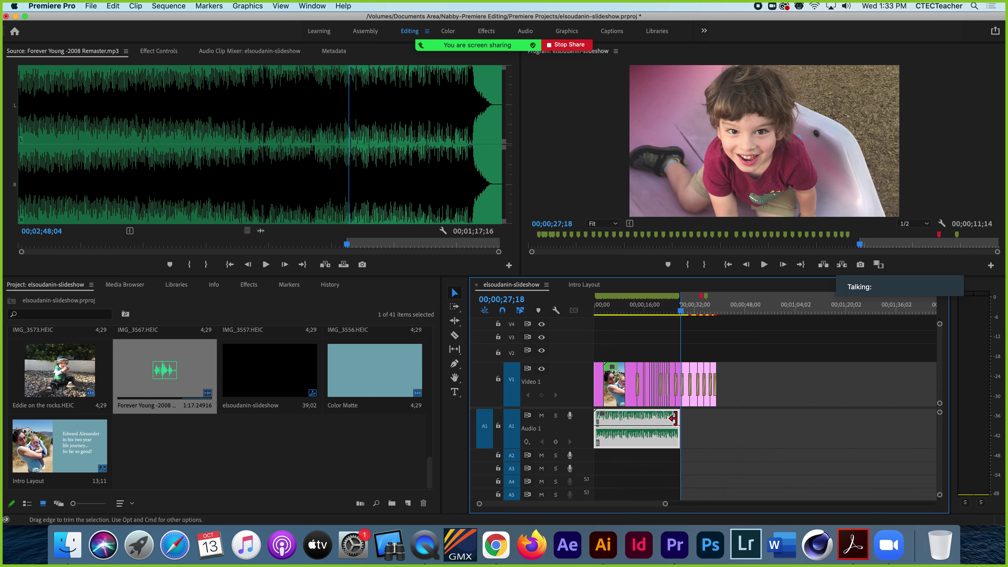
drag(682, 317, 719, 313)
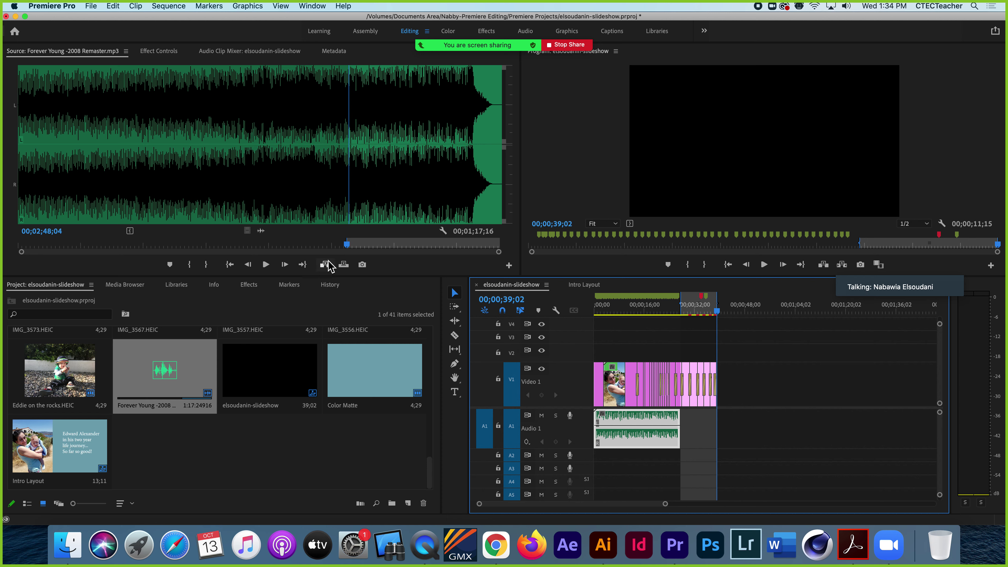
click(344, 265)
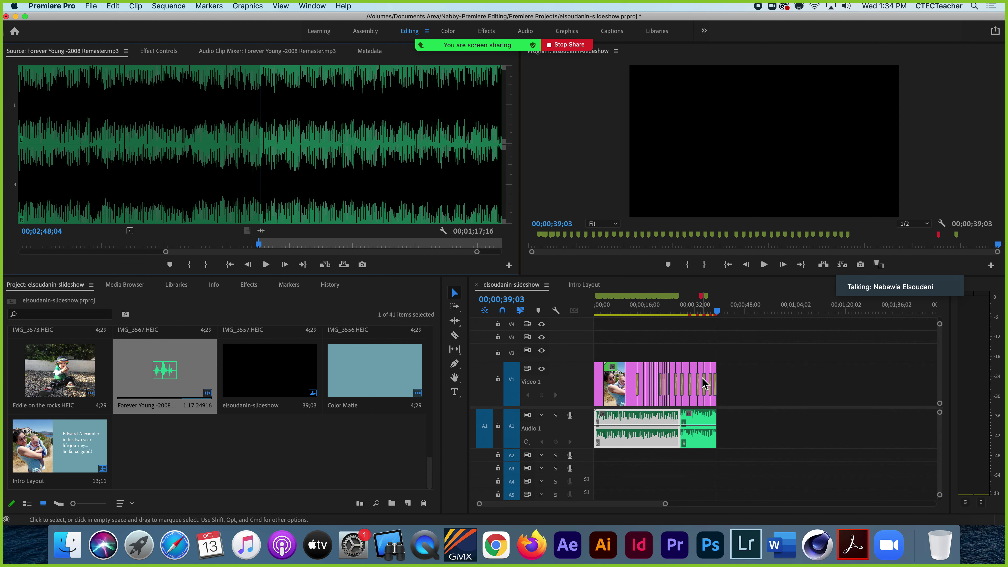
Enlarge the timeline around the join between the two music clips and play across it from about 00;00;26;11 with the system volume raised.
click(700, 315)
key(equal)
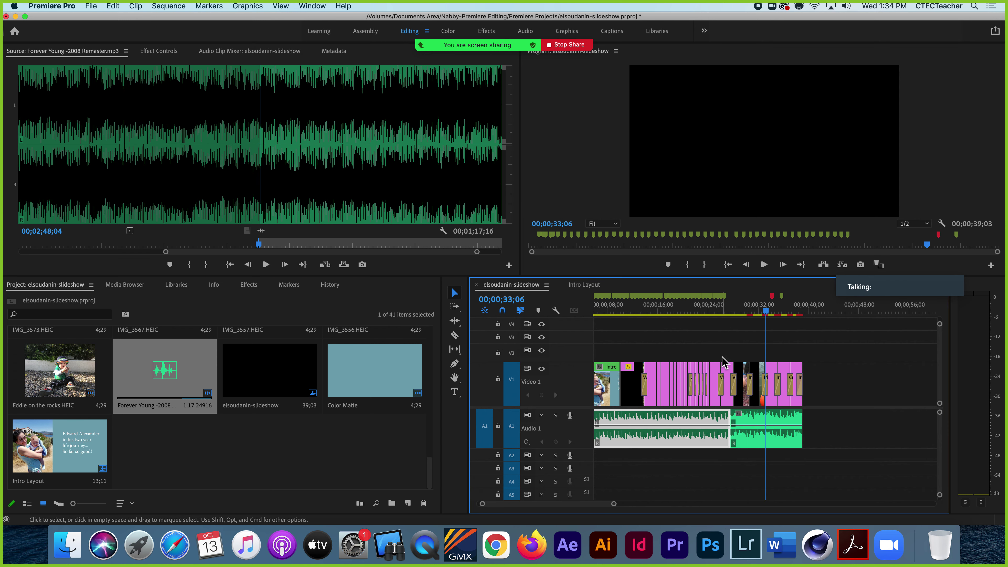
click(685, 312)
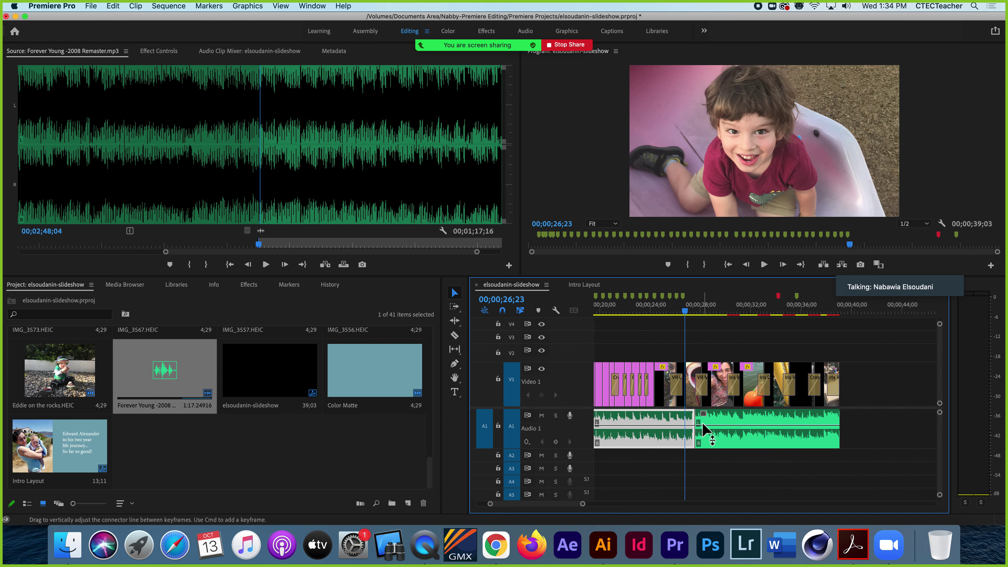
click(680, 311)
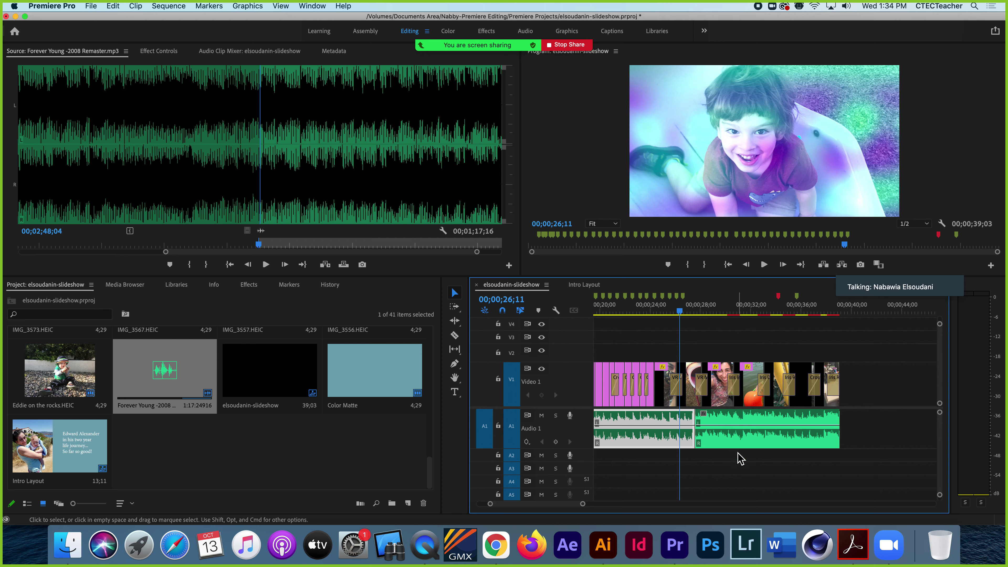
key(space)
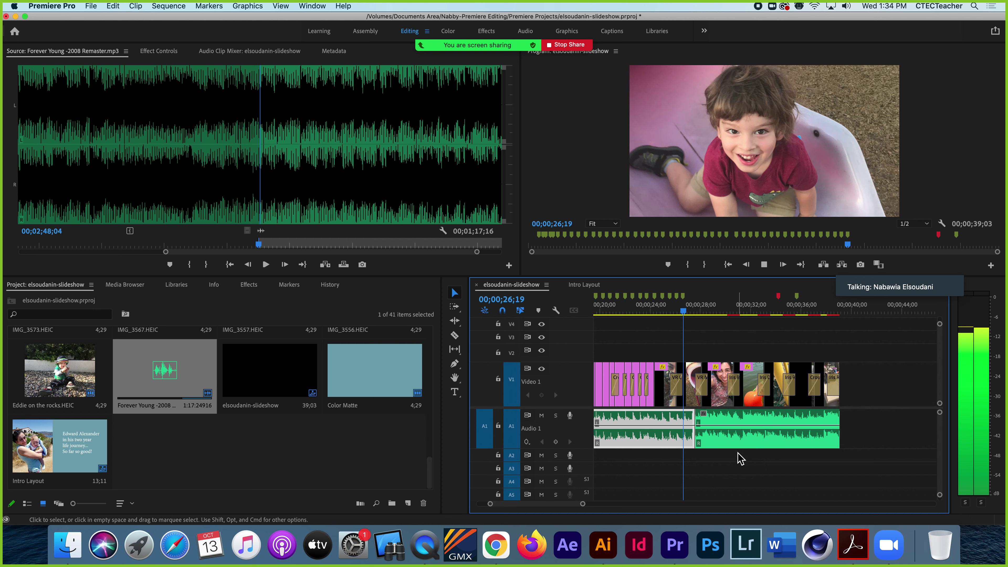
key(XF86AudioRaiseVolume)
key(XF86AudioRaiseVolume)
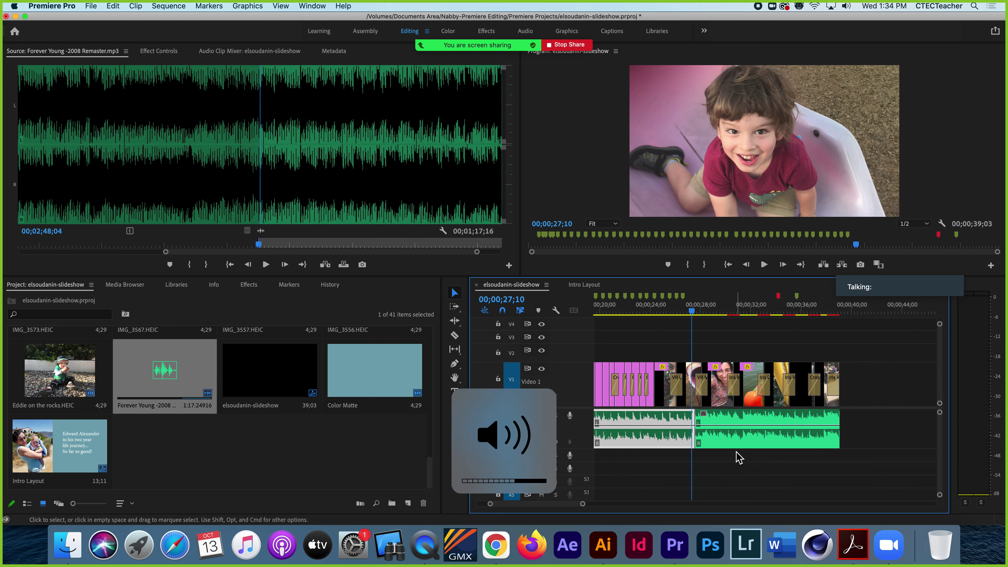
click(686, 311)
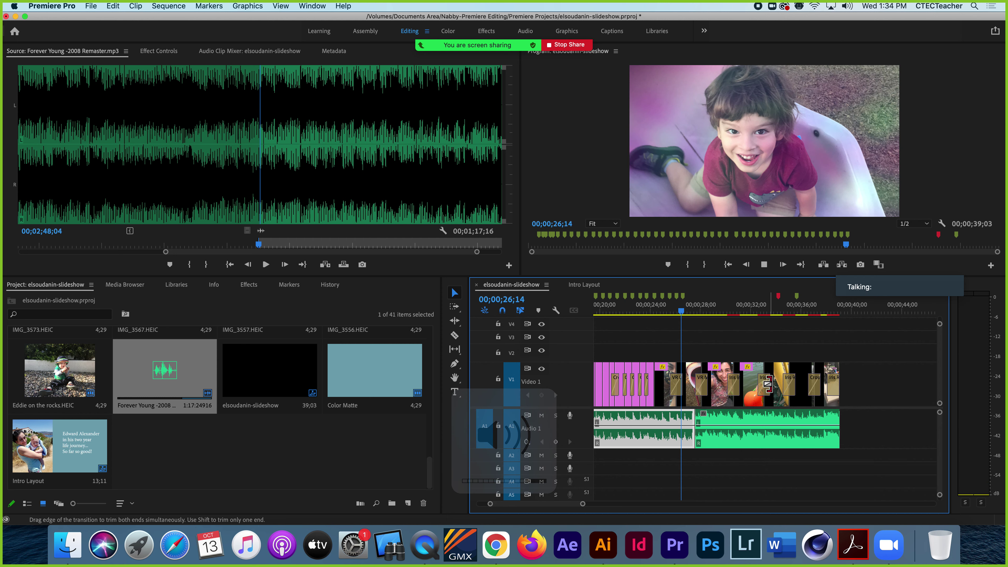
key(XF86AudioRaiseVolume)
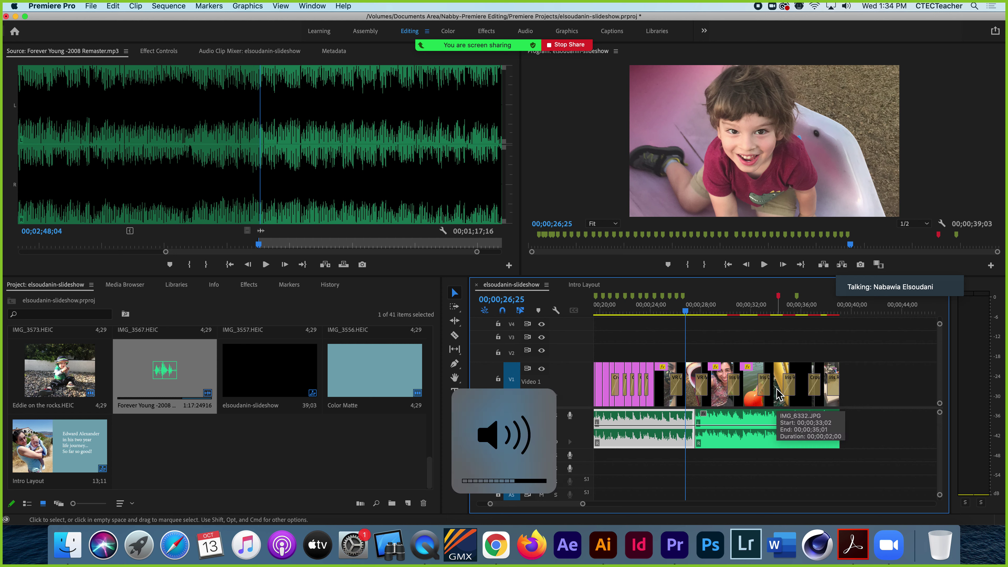